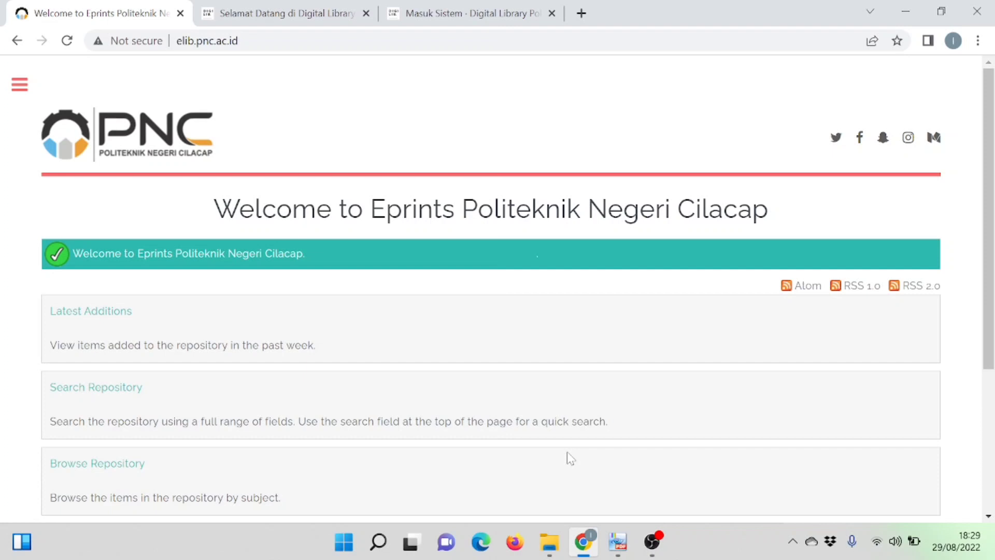
# - Switch from the EPrints welcome page to the empty PDF-XChange Viewer window
pyautogui.moveTo(619, 553)
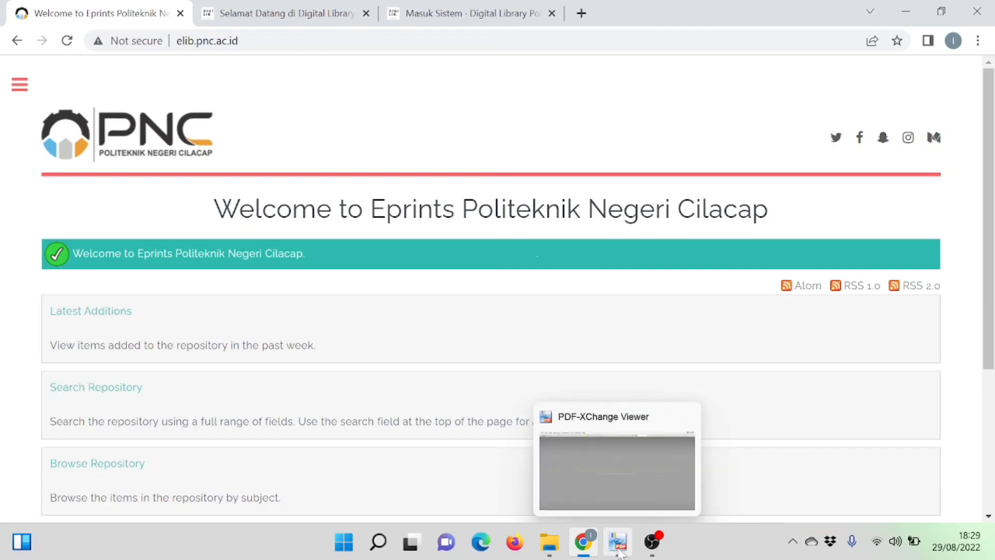
pyautogui.click(587, 485)
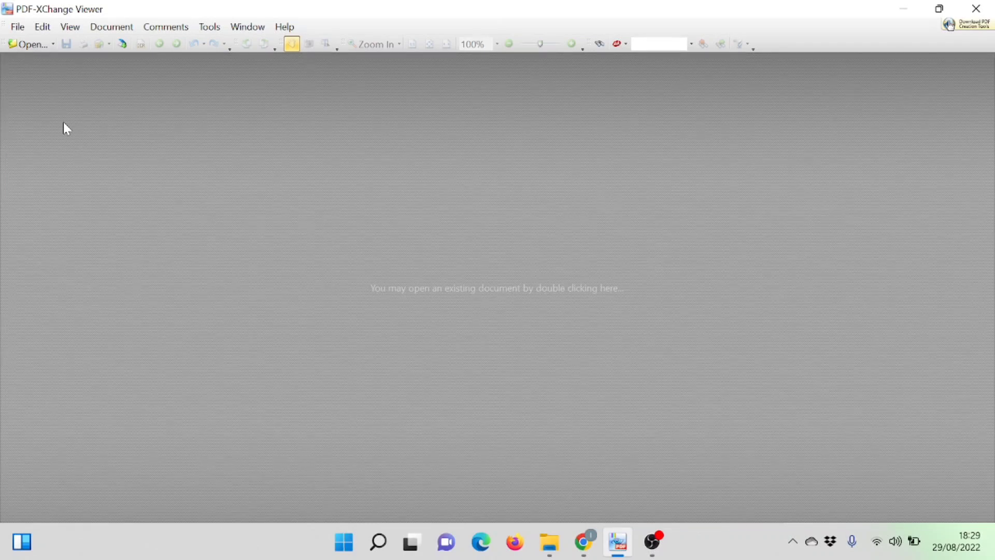
# - Open BAB III.pdf from the TA KHANIFAH folder and show its Document Properties
pyautogui.click(18, 28)
pyautogui.moveTo(41, 29)
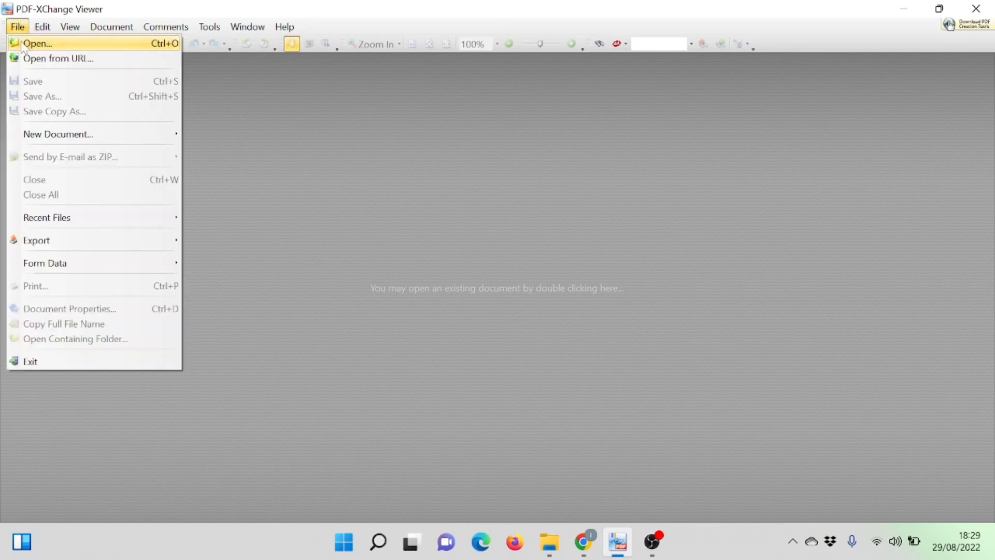
pyautogui.click(23, 44)
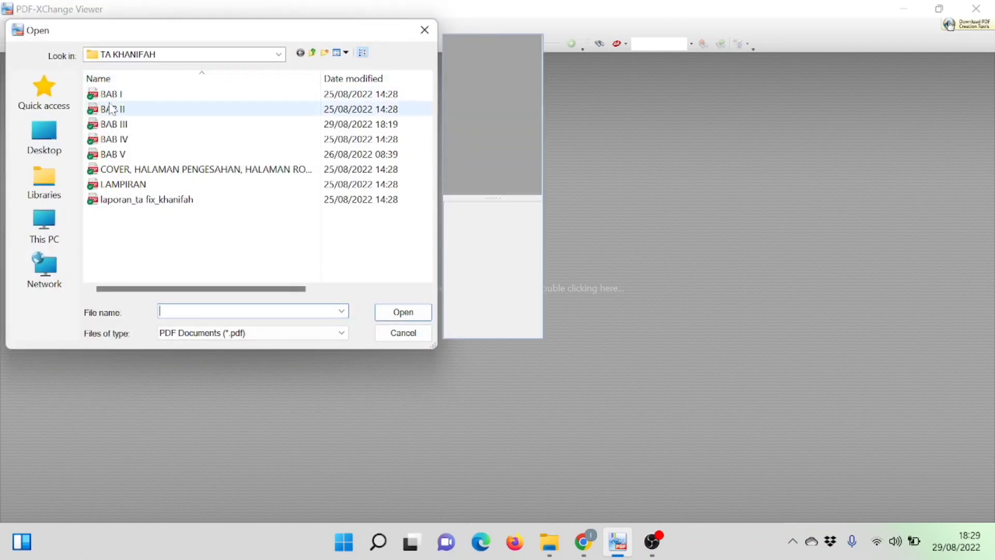
pyautogui.doubleClick(114, 125)
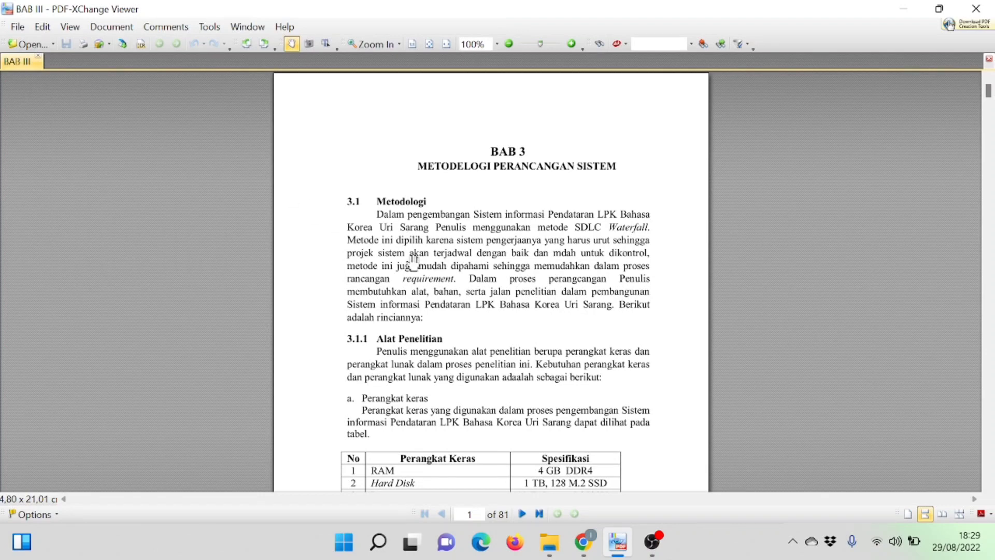
pyautogui.hotkey('ctrl', 'd')
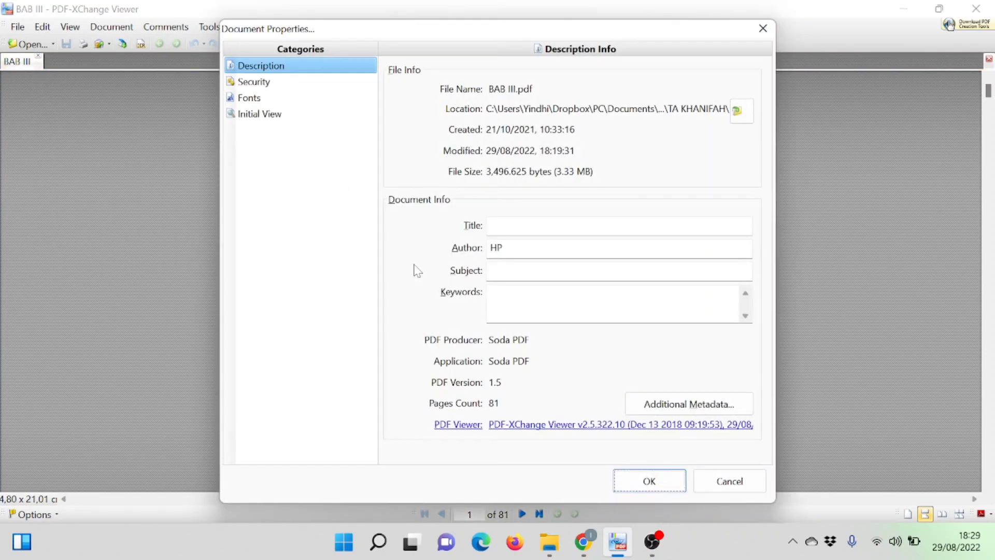
# - Apply Password Security to BAB III with a confirmed permissions password, disabling screen-reader text access
pyautogui.click(276, 86)
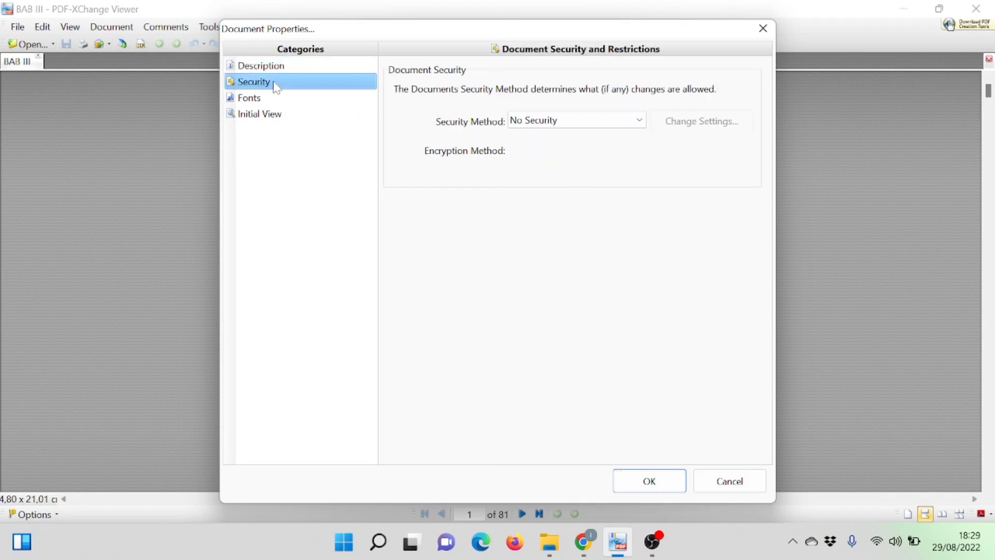
pyautogui.click(544, 122)
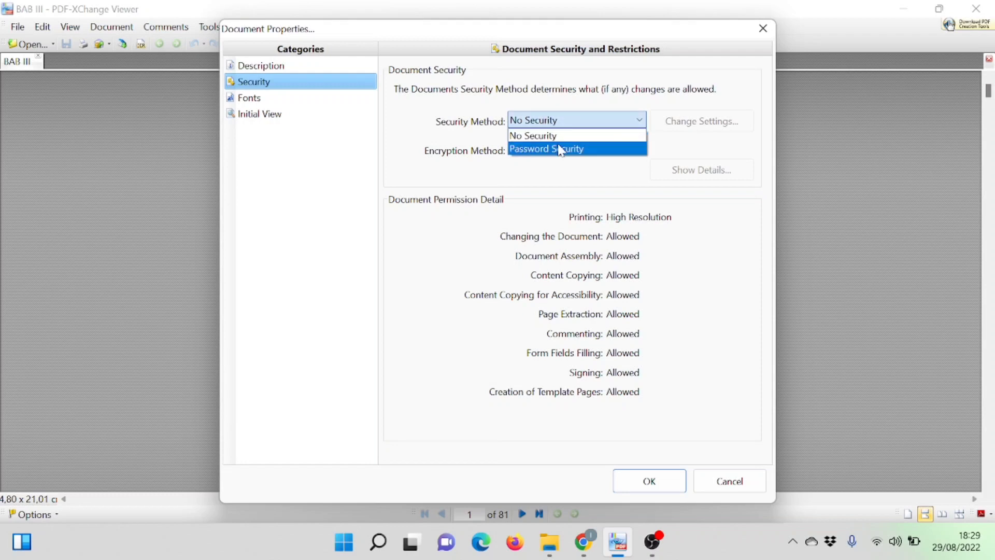
pyautogui.click(560, 149)
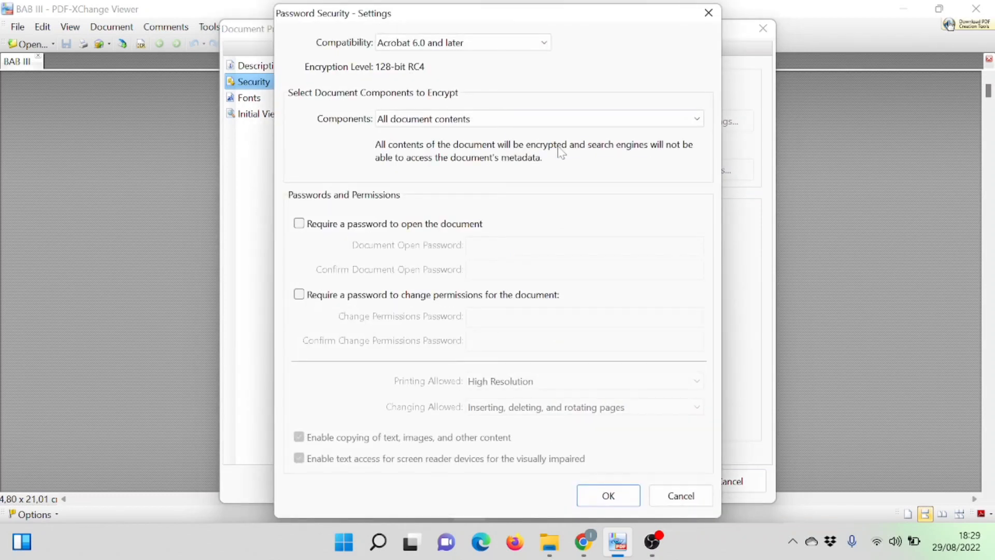
pyautogui.click(300, 294)
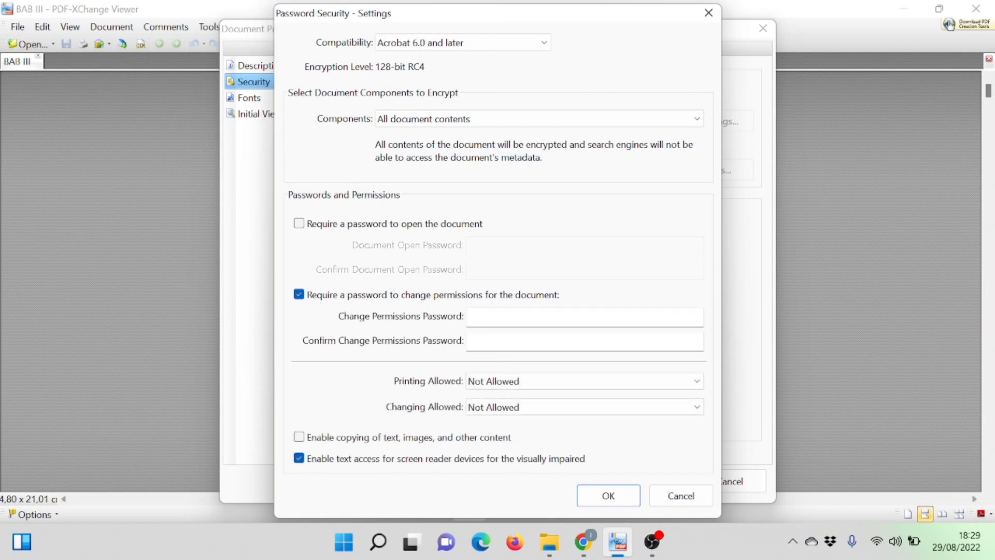
pyautogui.click(498, 316)
pyautogui.write('•••••')
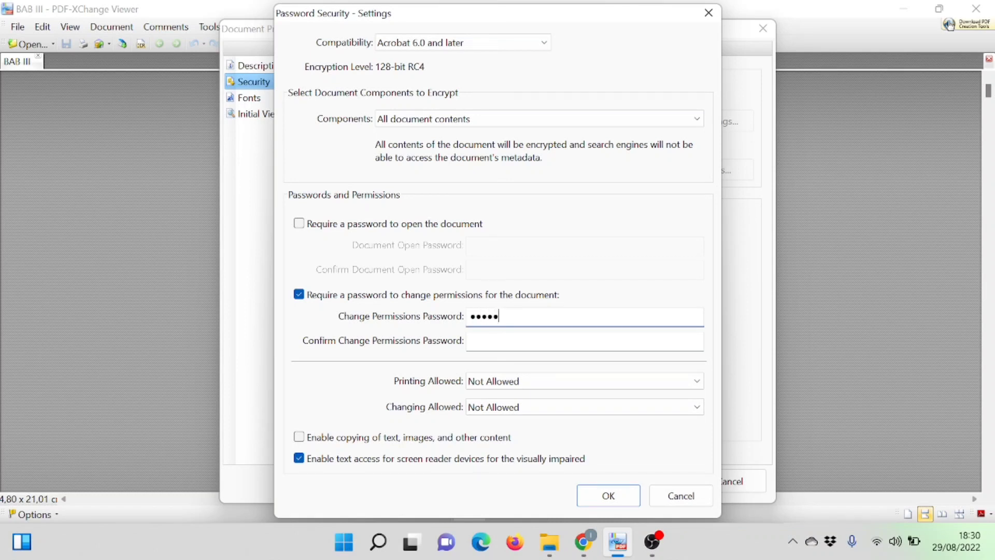
pyautogui.write('•••')
pyautogui.click(471, 341)
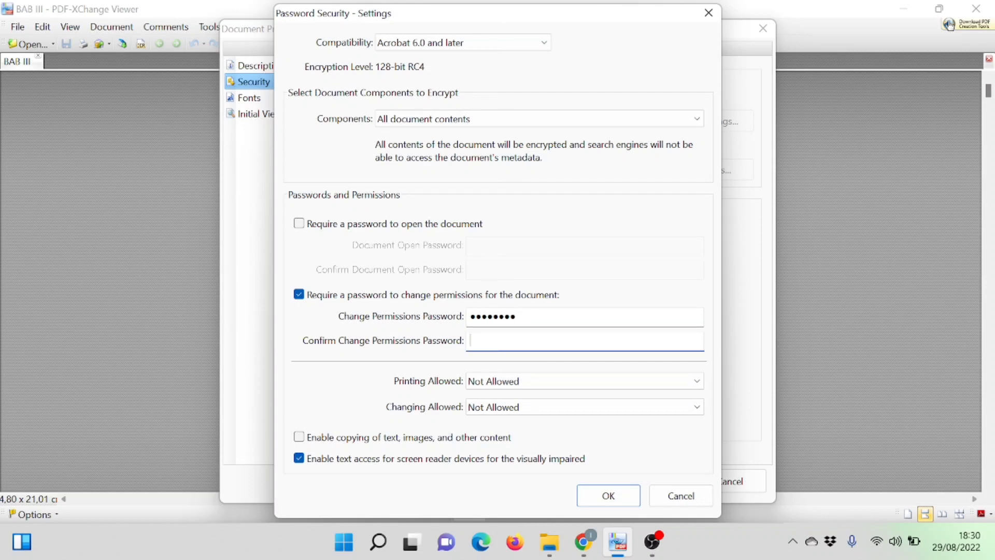
pyautogui.write('••••••••')
pyautogui.click(299, 460)
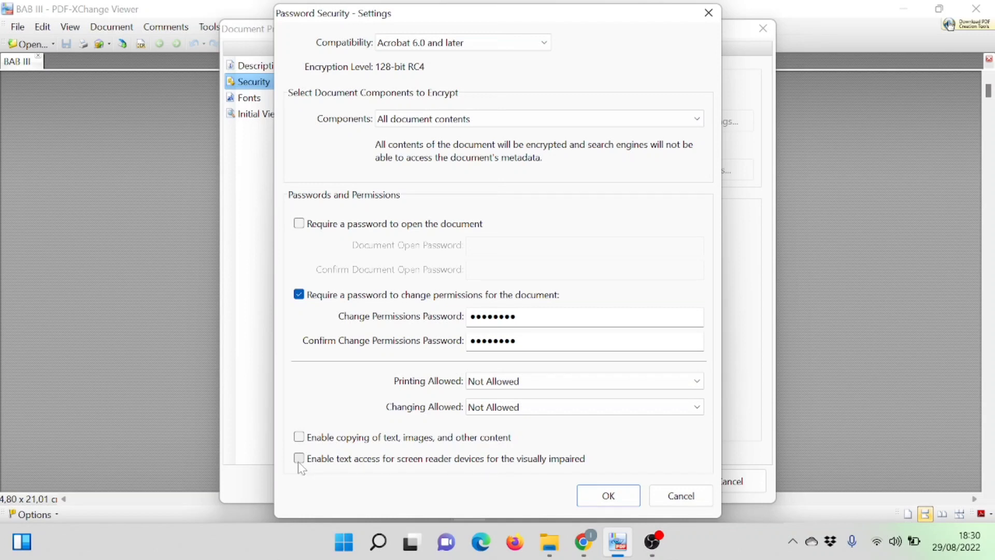
pyautogui.click(601, 497)
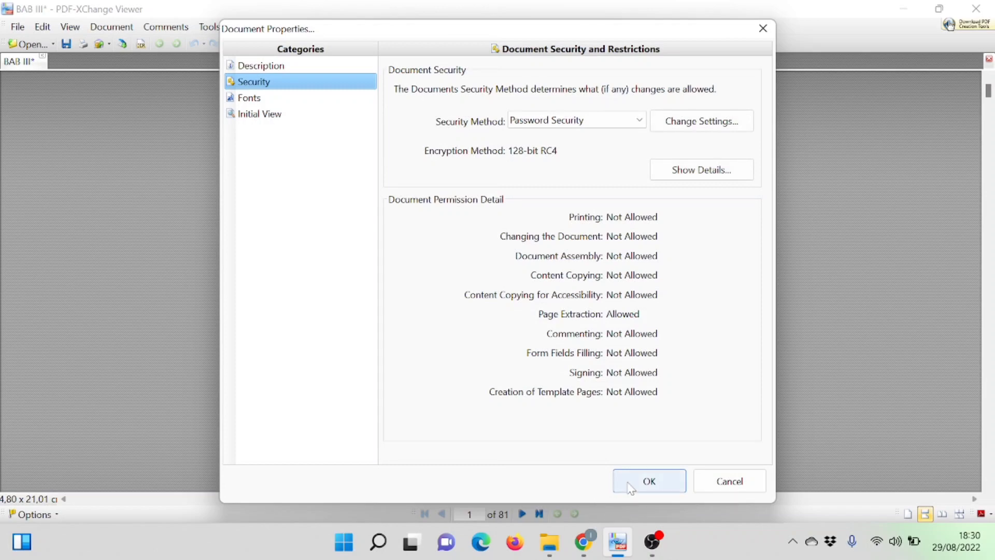
pyautogui.click(631, 486)
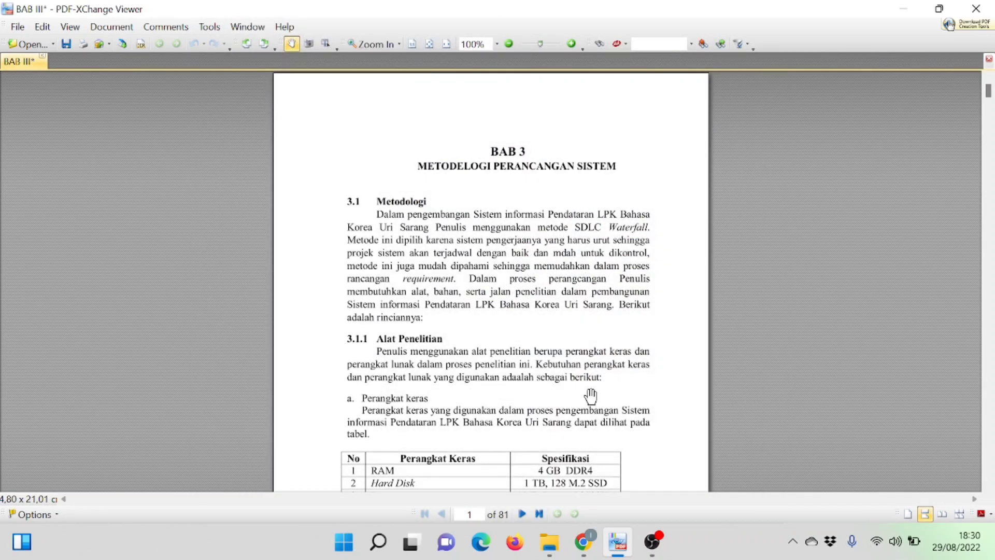
# - Save the secured BAB III.pdf and switch back to the EPrints page in Chrome
pyautogui.hotkey('ctrl', 's')
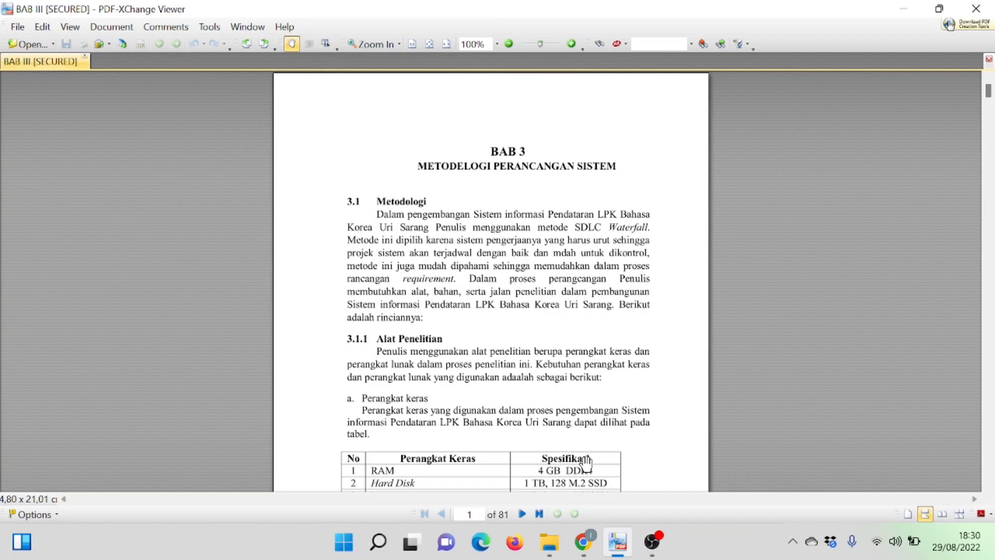
pyautogui.click(583, 543)
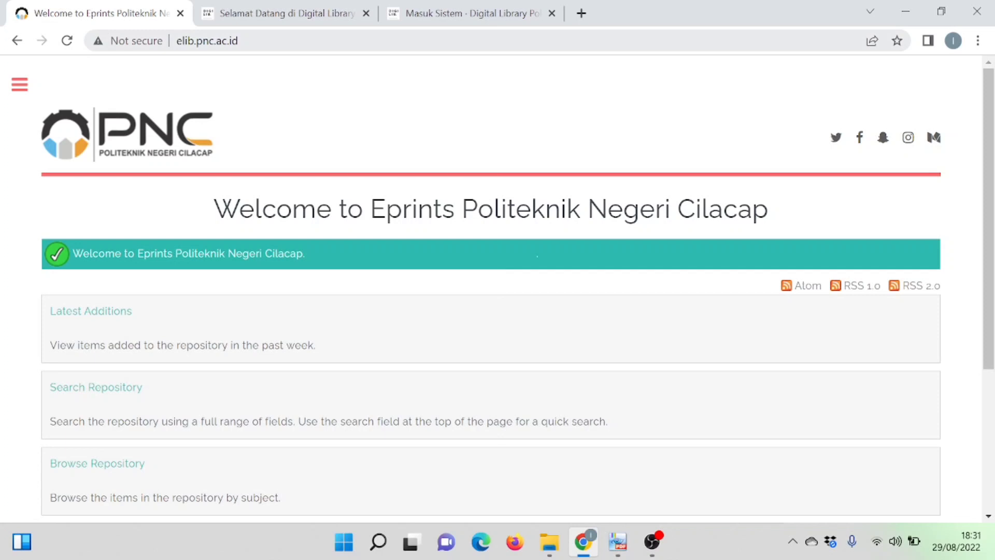
pyautogui.moveTo(240, 41); pyautogui.dragTo(176, 41)
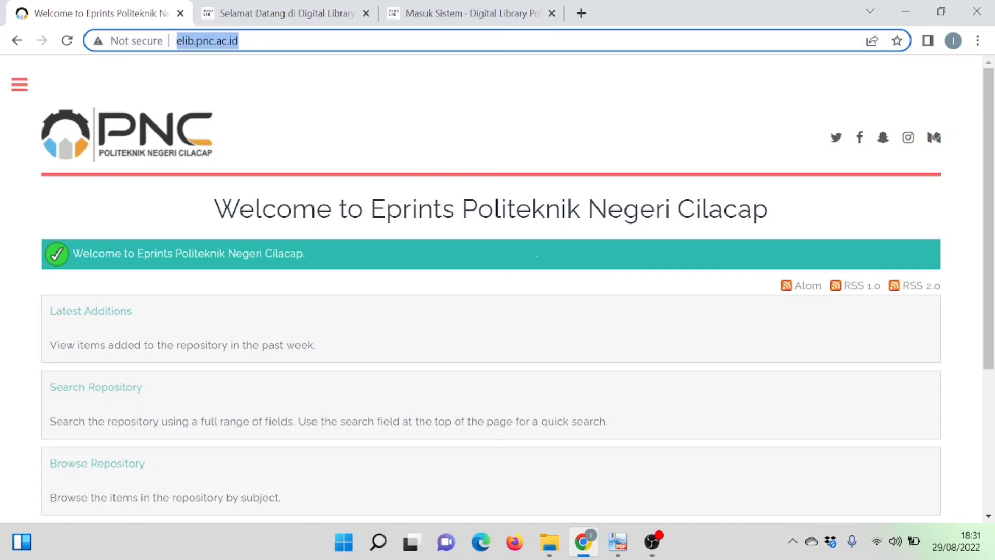
pyautogui.write('elib')
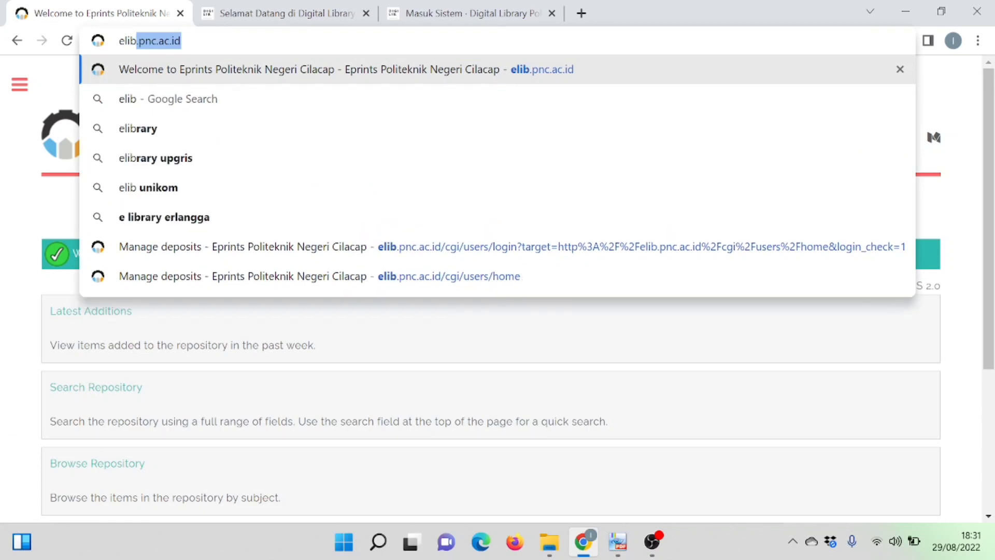
pyautogui.write('.pn')
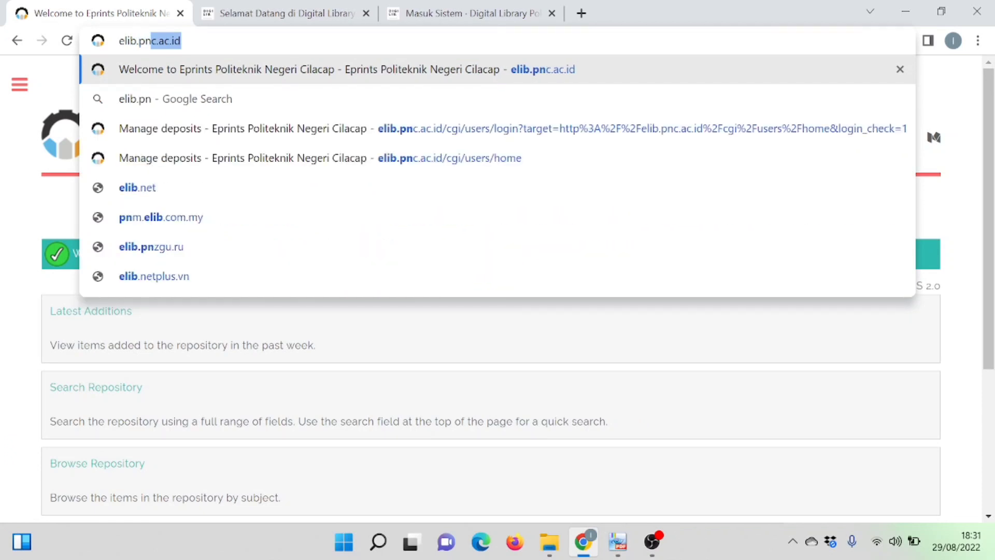
pyautogui.write('c')
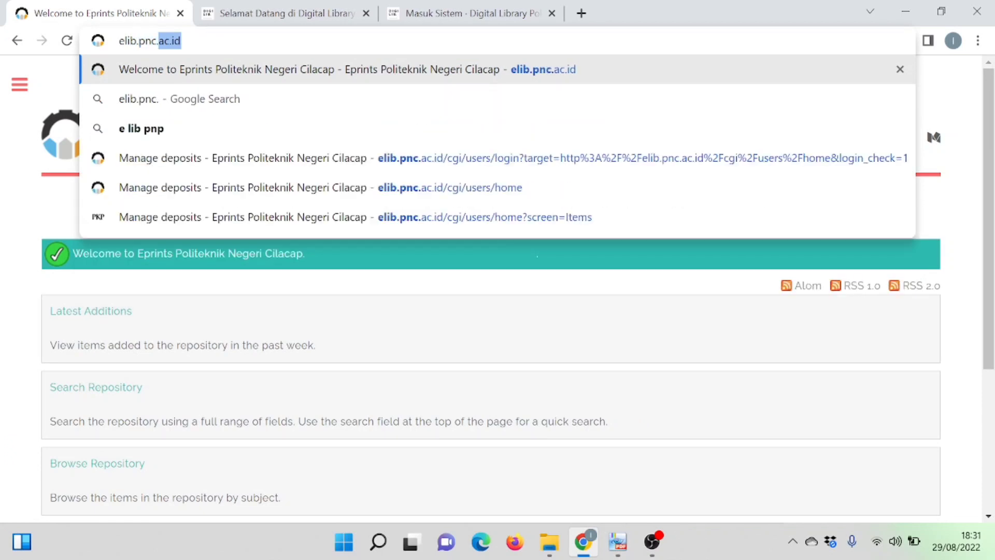
pyautogui.write('.ac.id')
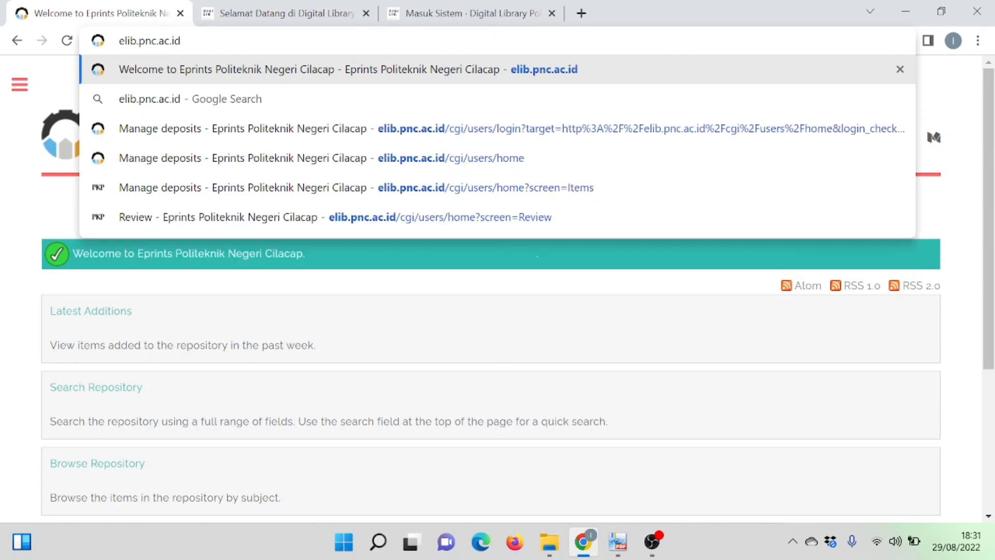
pyautogui.press('Return')
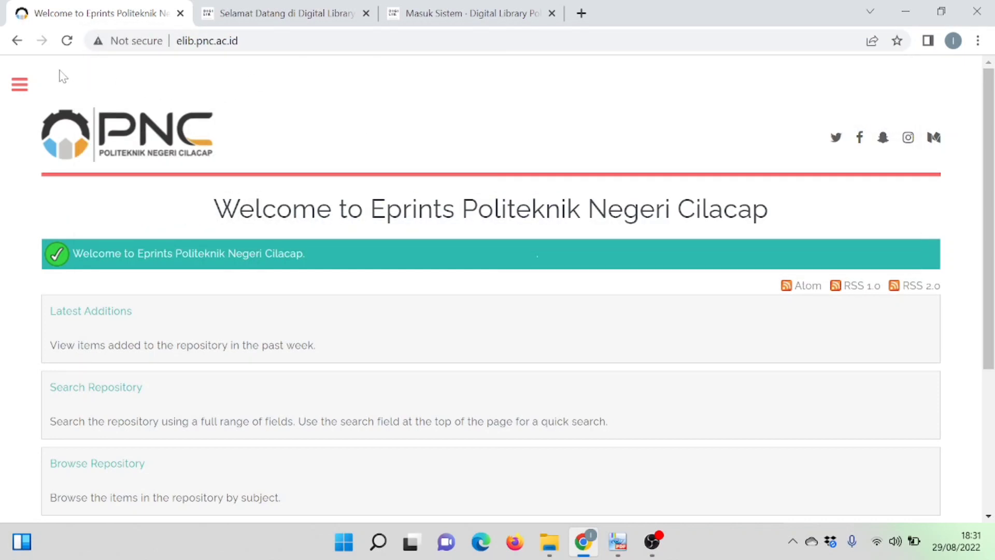
# - Log into the PNC EPrints repository with the account's username and password
pyautogui.click(20, 86)
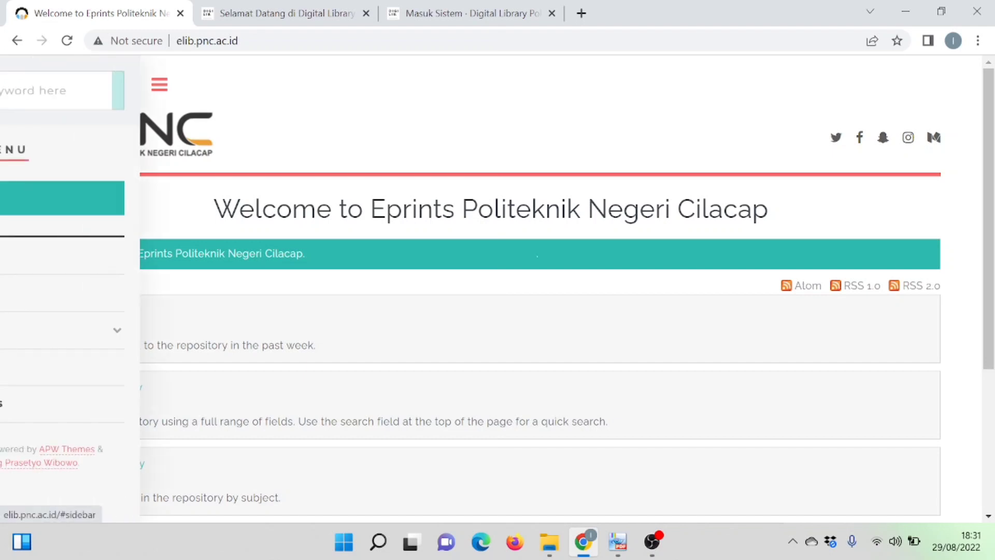
pyautogui.click(49, 202)
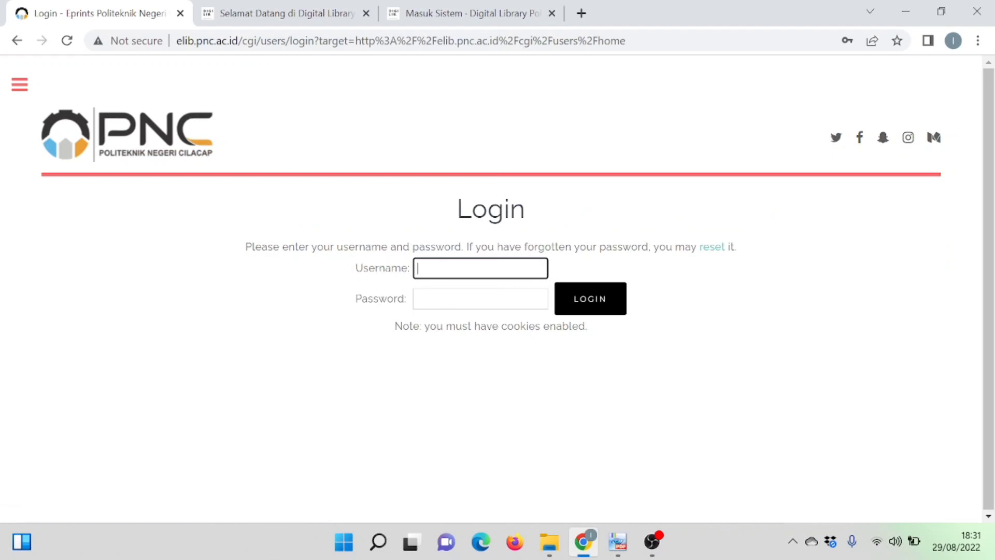
pyautogui.click(481, 268)
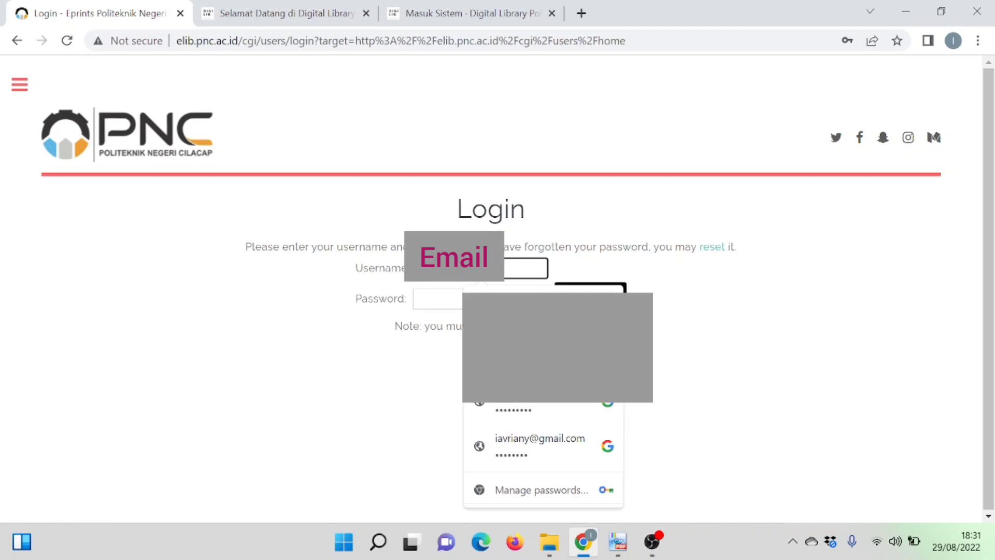
pyautogui.write('a')
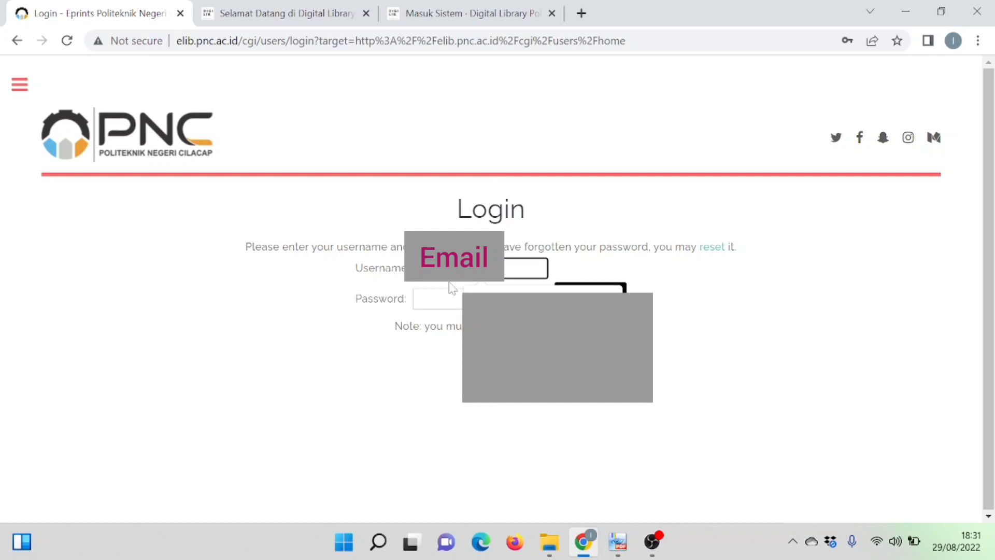
pyautogui.press('Tab')
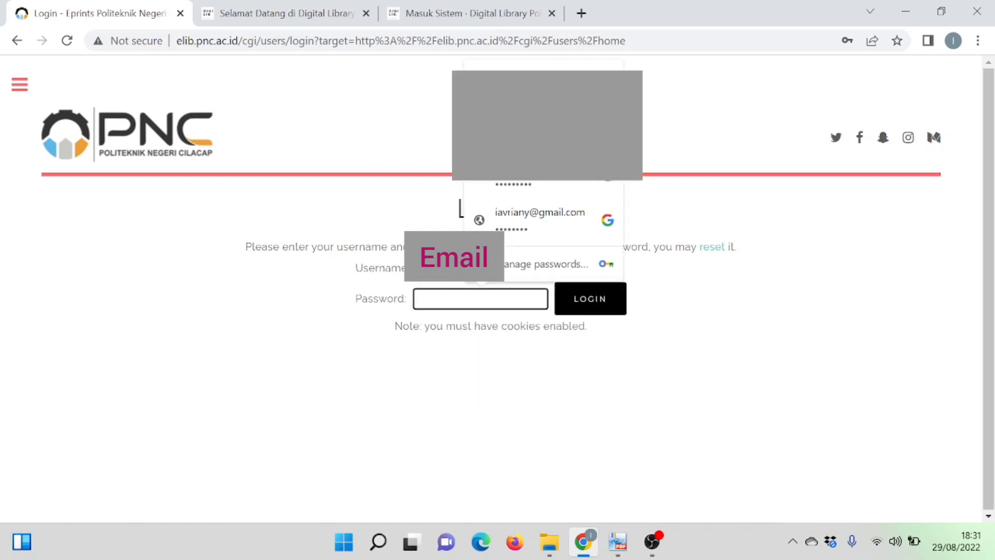
pyautogui.write('****')
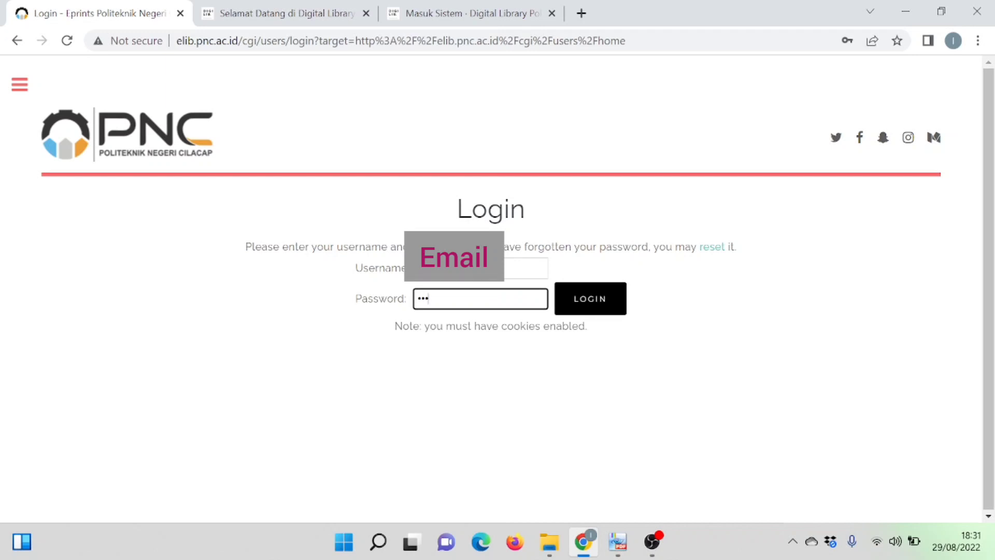
pyautogui.write('****')
pyautogui.click(583, 311)
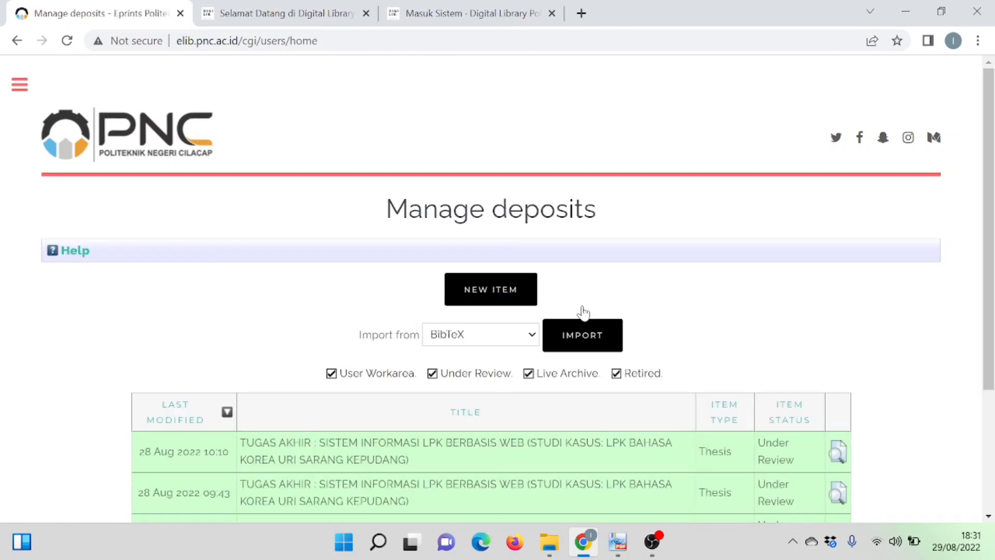
# - Start a new deposit, set its item type to Thesis, and continue to the Upload stage
pyautogui.scroll(-1, 583, 311)
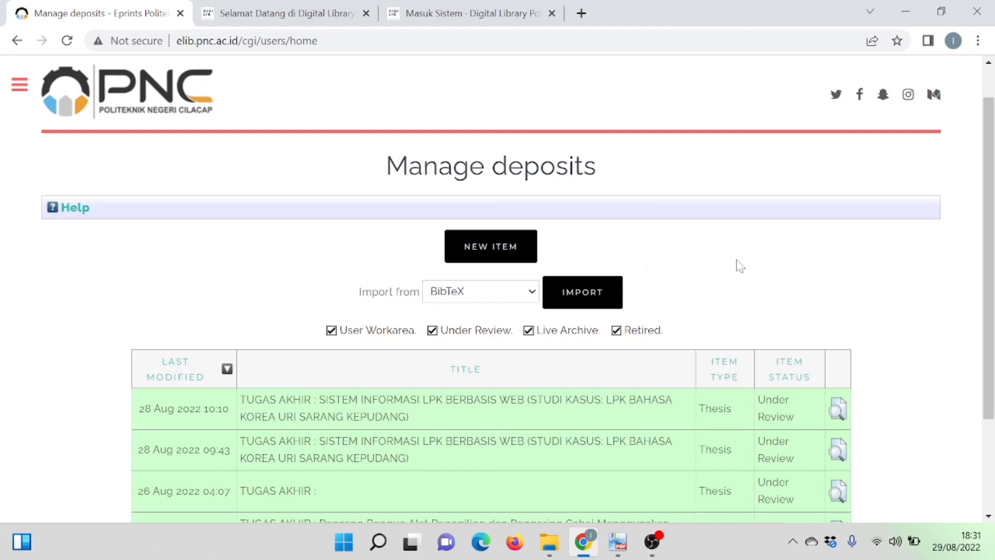
pyautogui.click(514, 247)
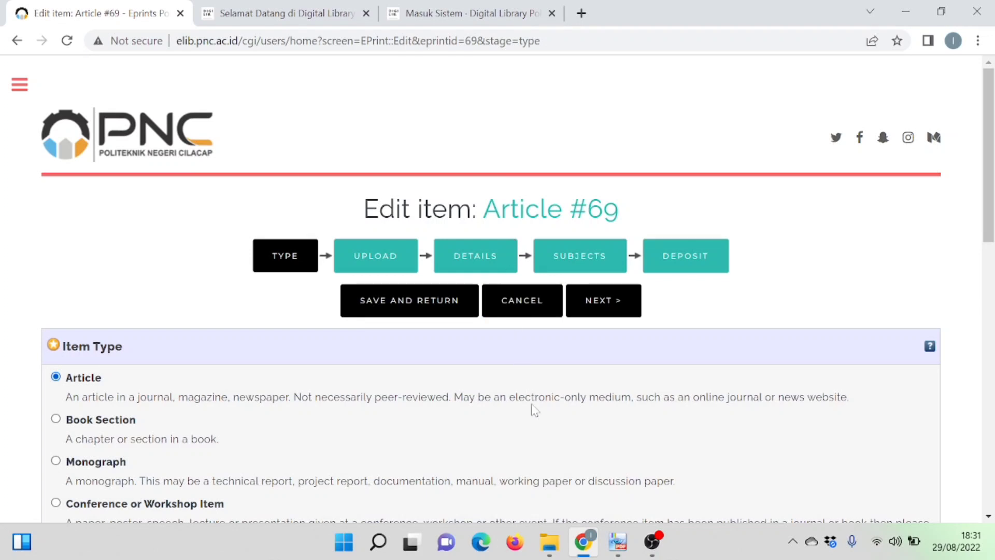
pyautogui.scroll(-3, 535, 411)
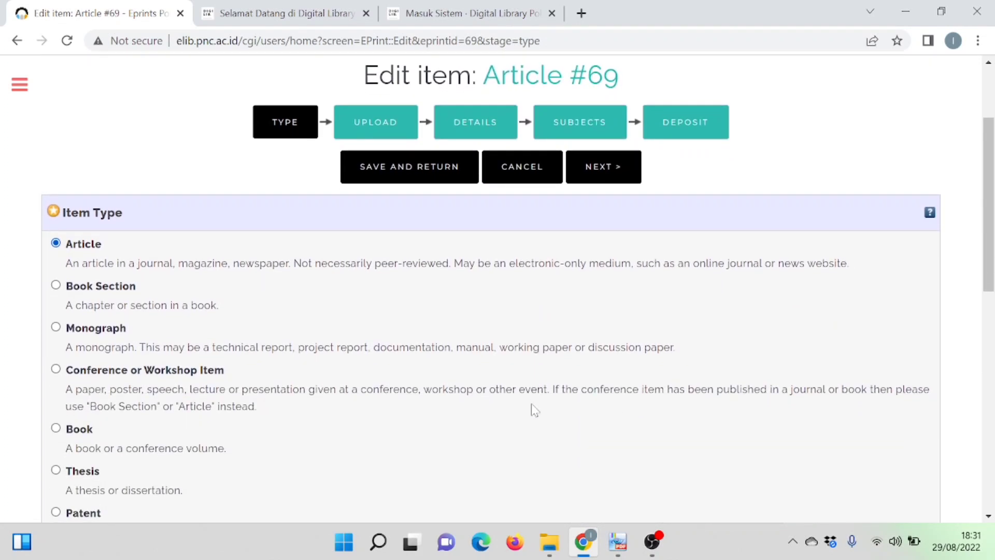
pyautogui.scroll(-1, 533, 409)
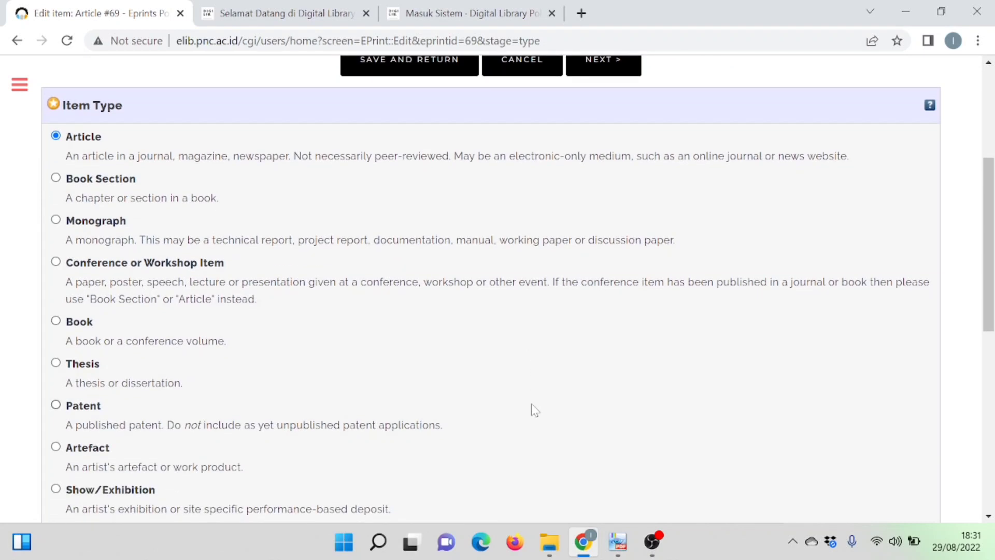
pyautogui.click(56, 362)
pyautogui.scroll(-7, 368, 372)
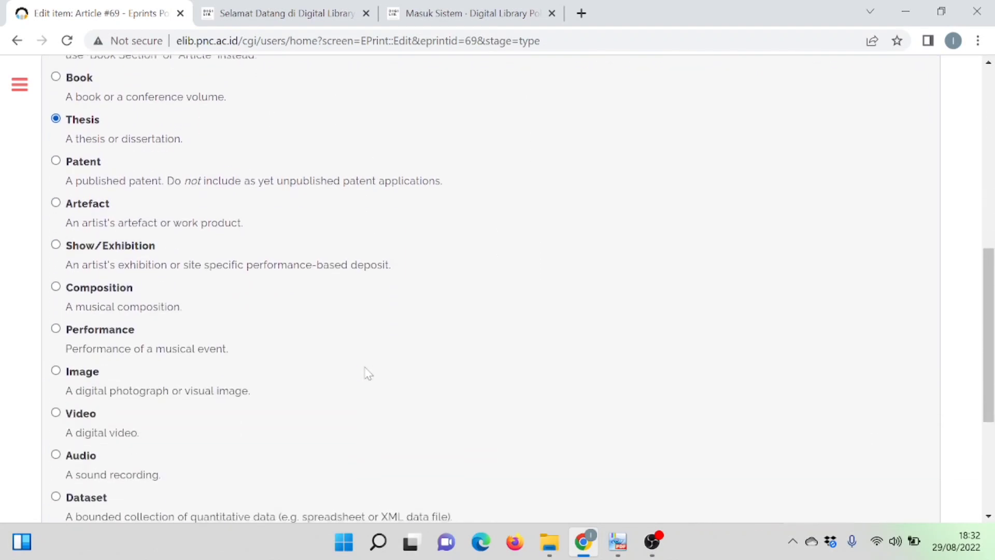
pyautogui.scroll(-1, 368, 373)
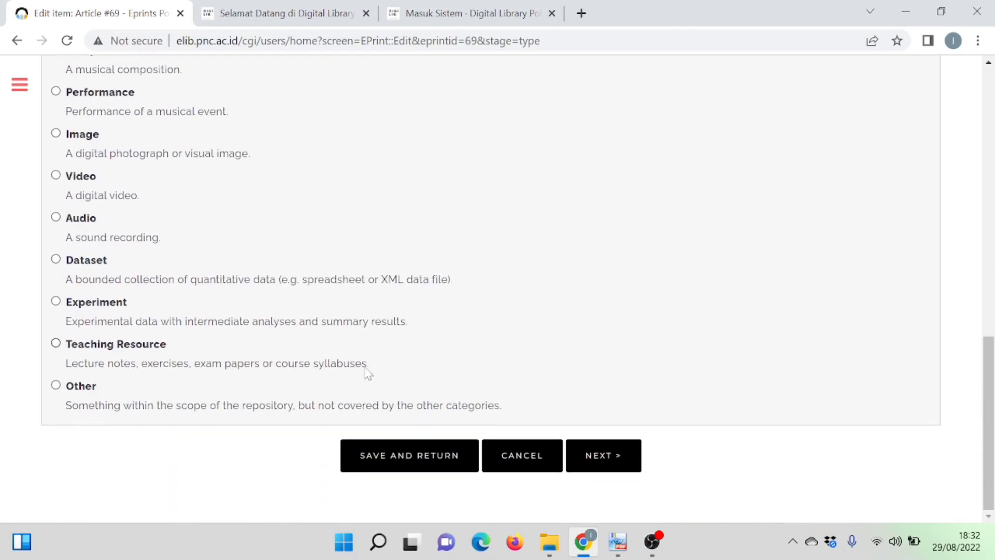
pyautogui.click(618, 466)
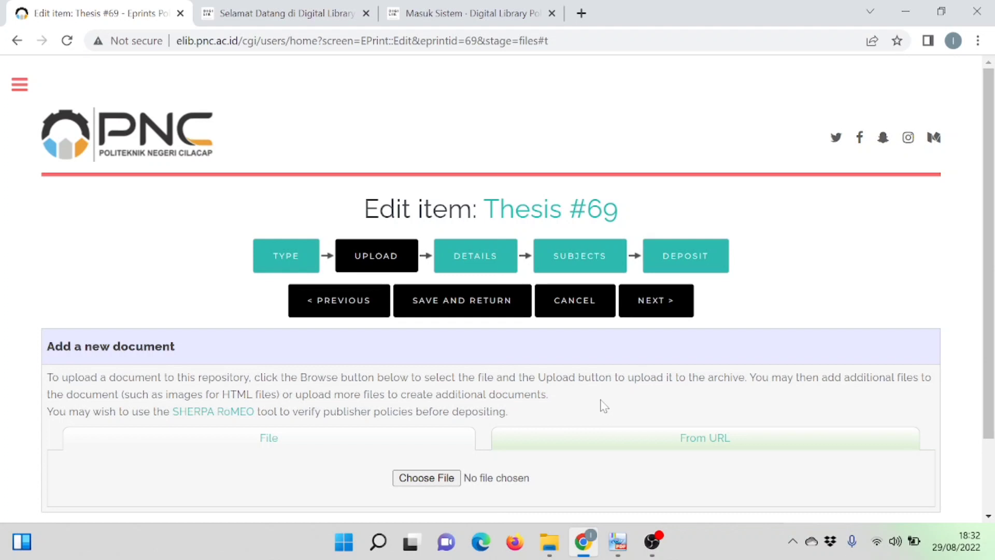
# - Upload the COVER, HALAMAN PENGESAHAN, HALAMAN ROMAWI file, BAB I and BAB II PDFs
pyautogui.scroll(-2, 604, 406)
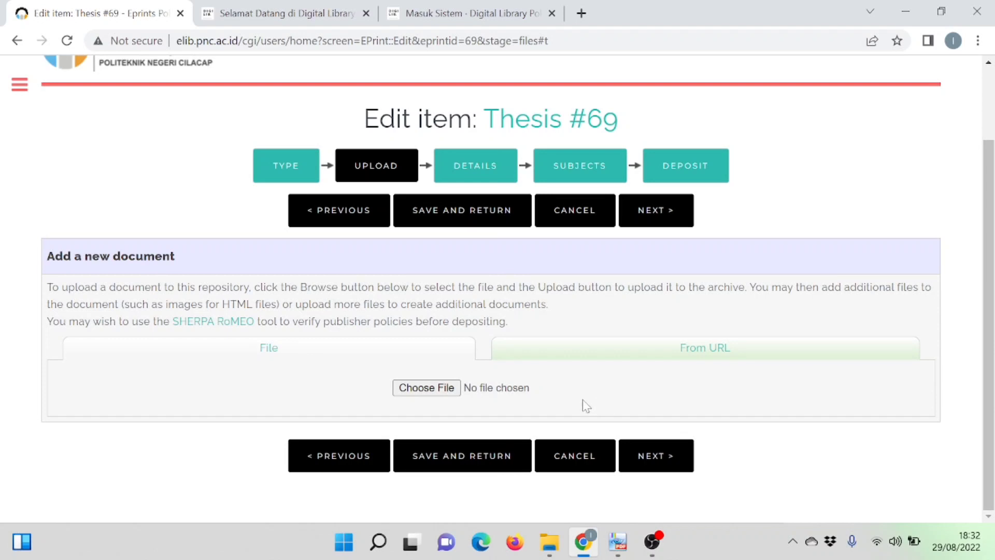
pyautogui.click(446, 397)
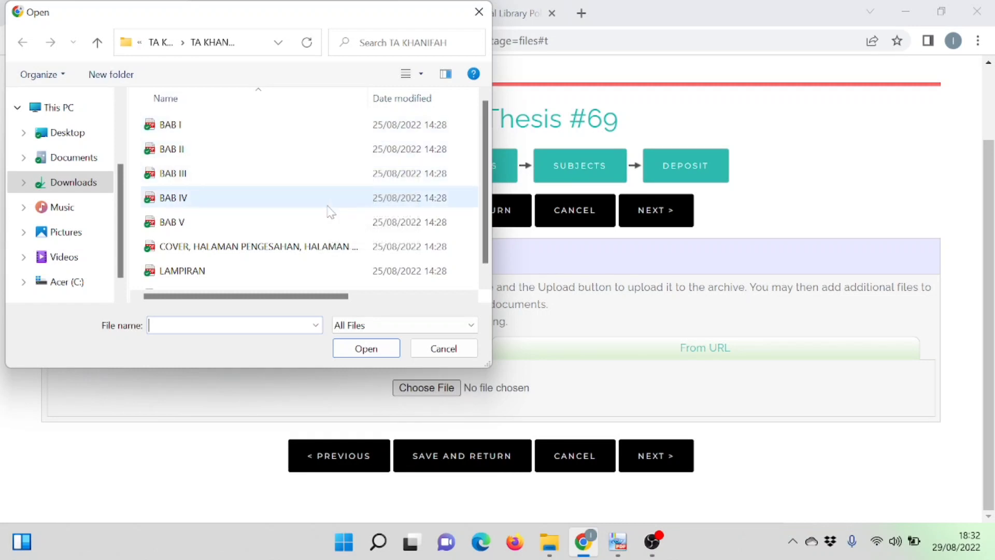
pyautogui.doubleClick(326, 254)
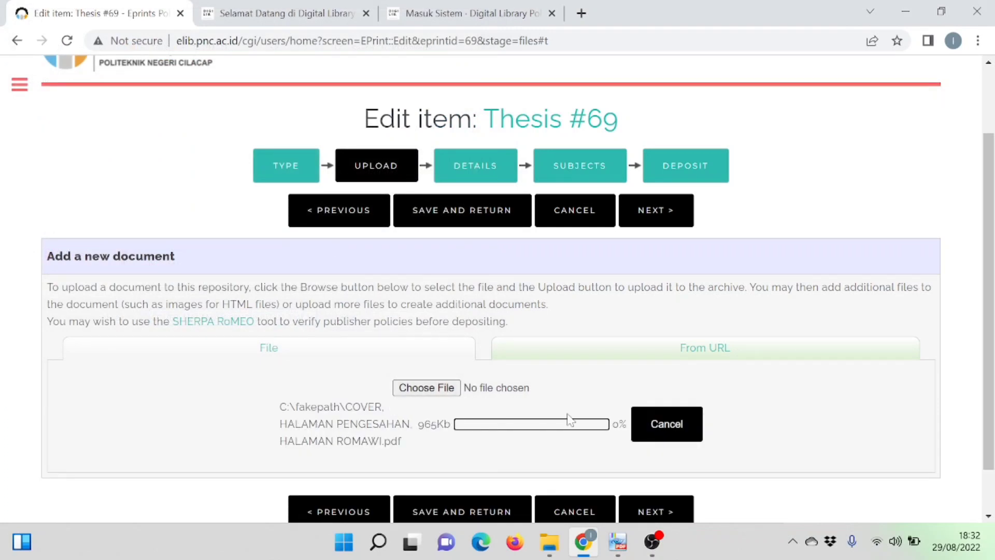
pyautogui.scroll(-1, 570, 419)
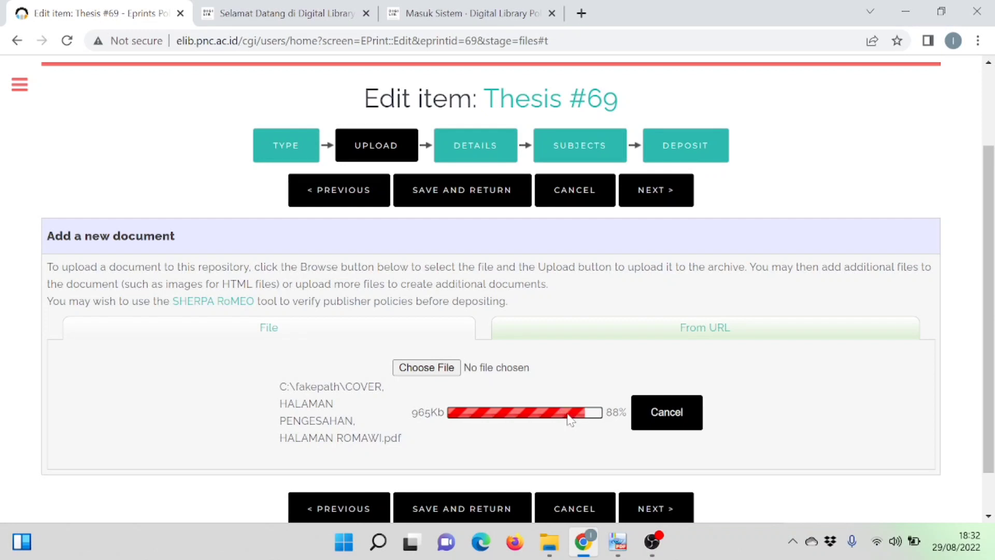
pyautogui.click(442, 369)
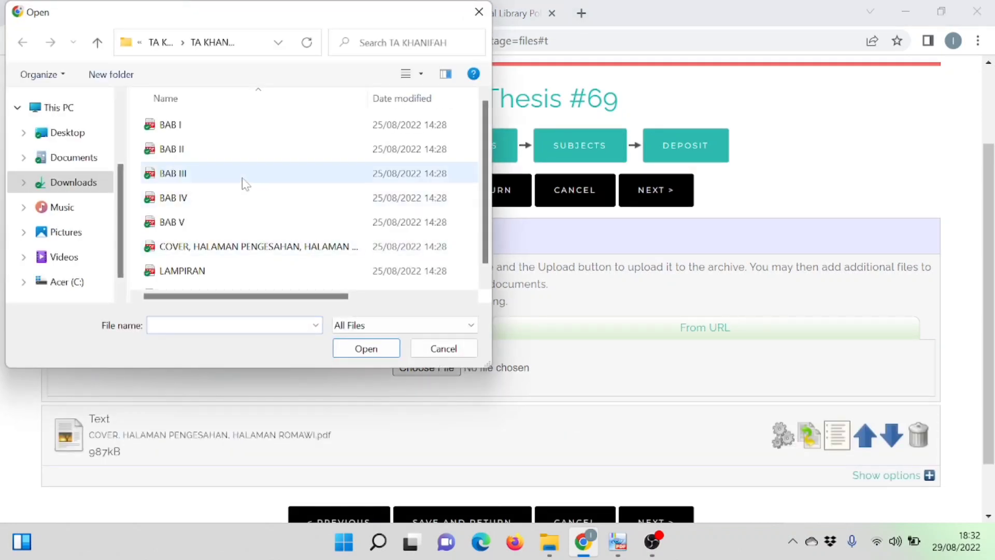
pyautogui.doubleClick(218, 129)
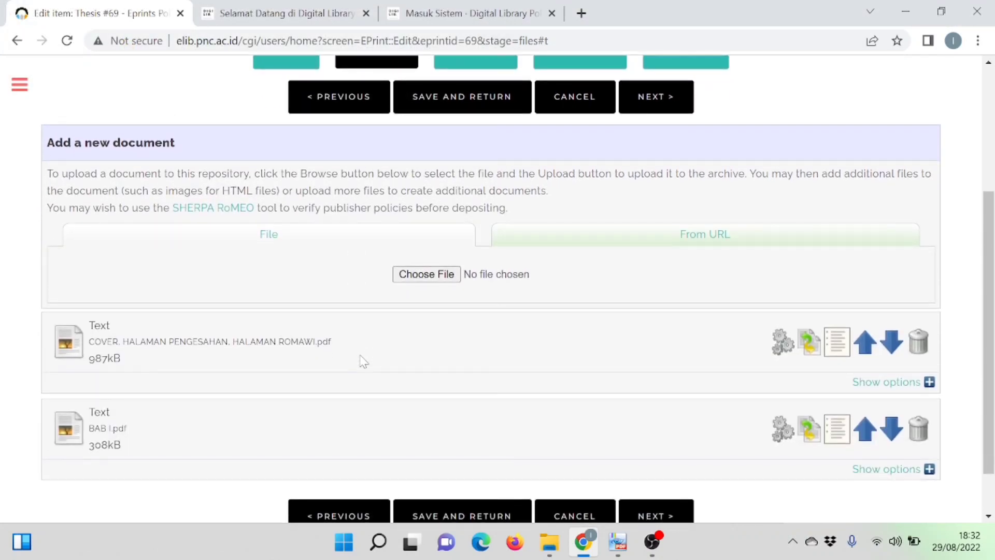
pyautogui.click(407, 275)
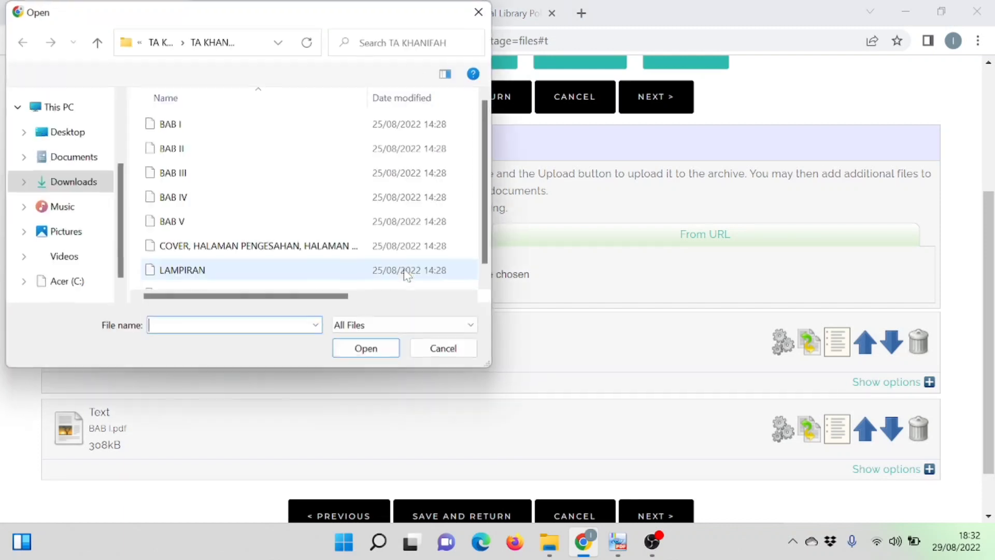
pyautogui.doubleClick(206, 156)
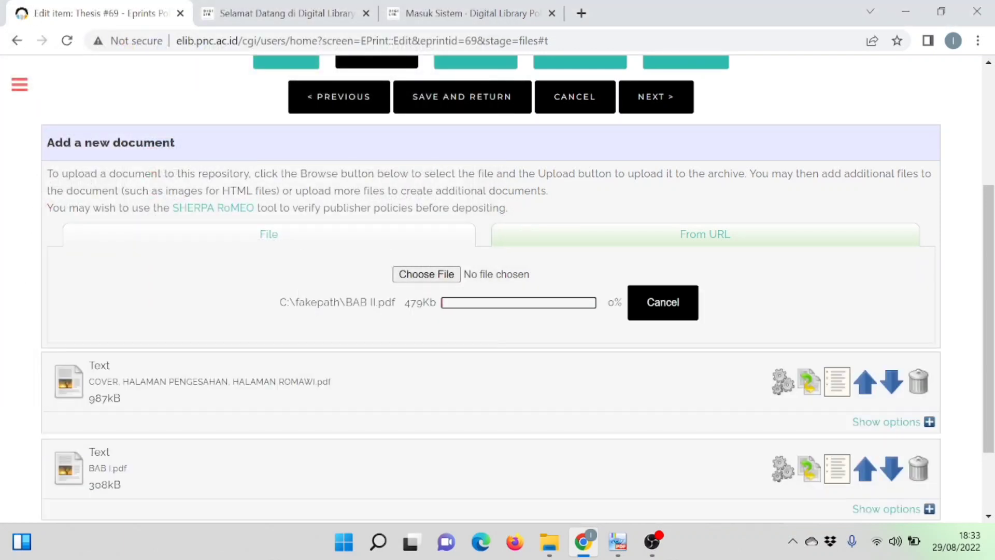
# - Upload the BAB III, BAB IV, BAB V and LAMPIRAN PDFs
pyautogui.click(422, 274)
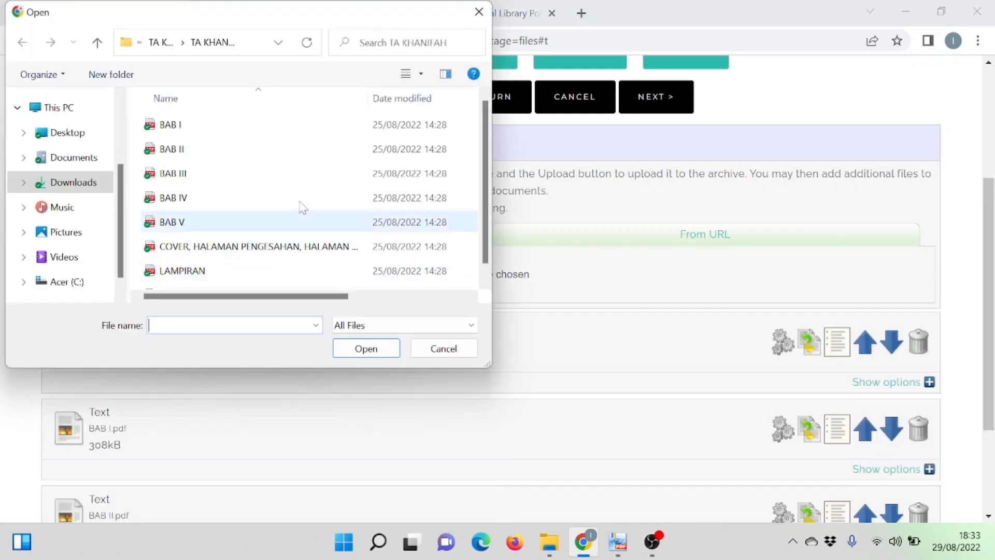
pyautogui.doubleClick(225, 186)
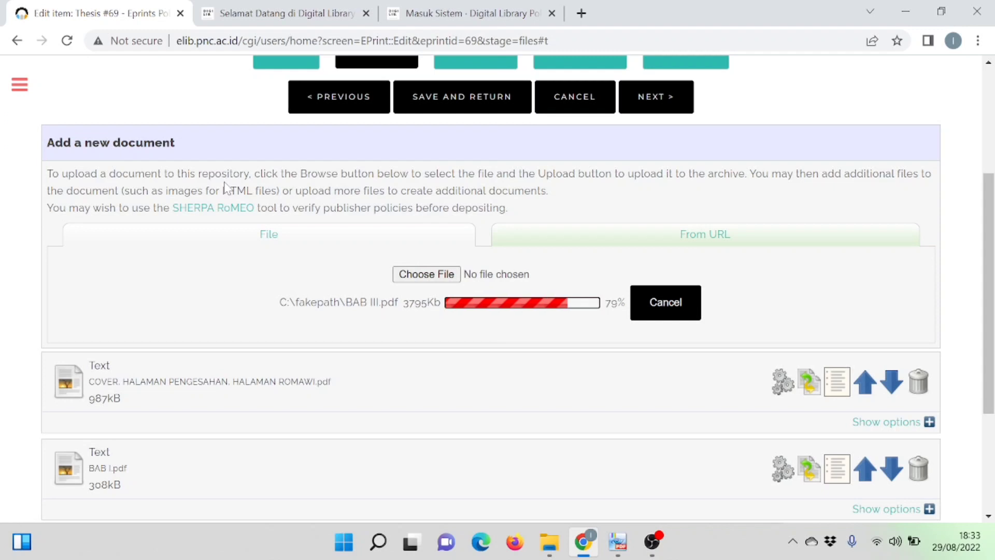
pyautogui.click(423, 271)
pyautogui.click(422, 280)
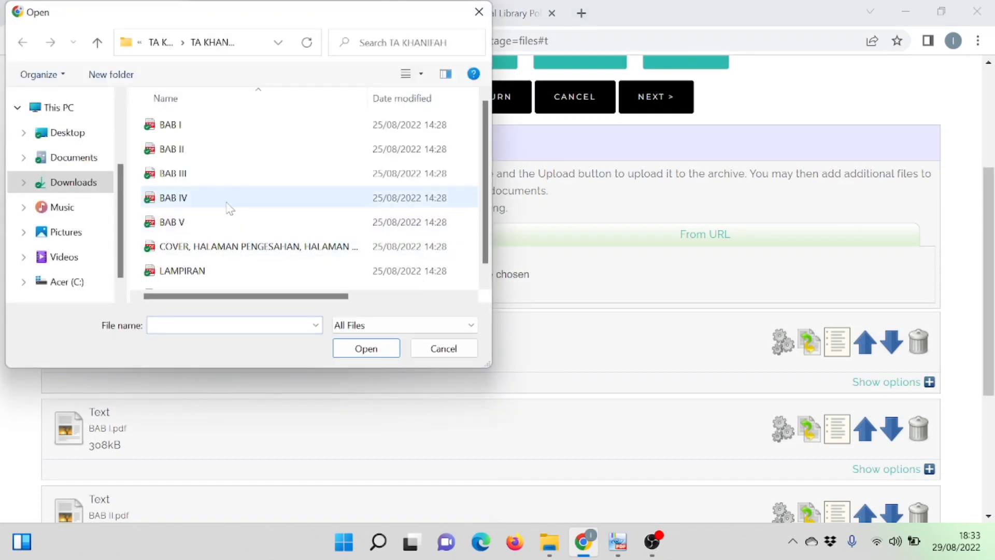
pyautogui.doubleClick(228, 205)
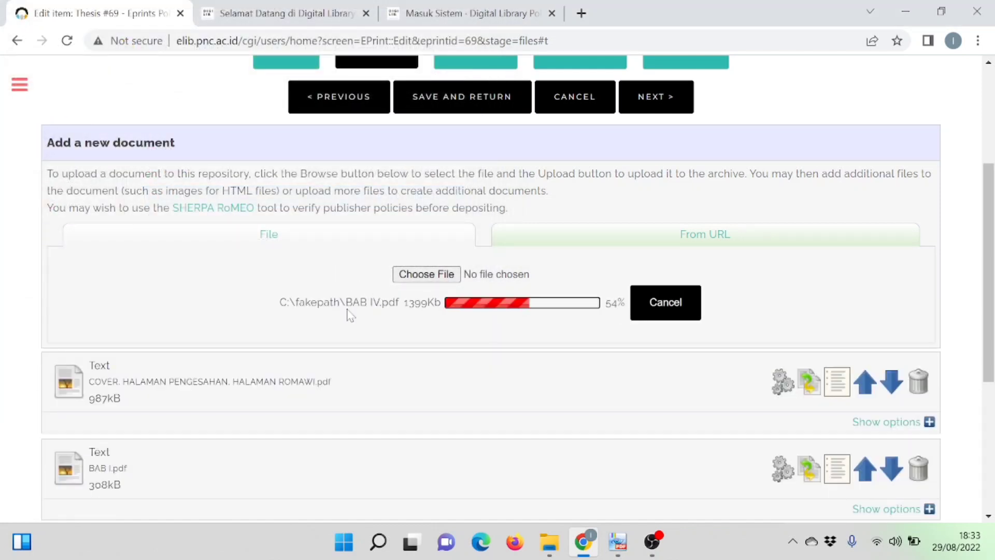
pyautogui.click(410, 279)
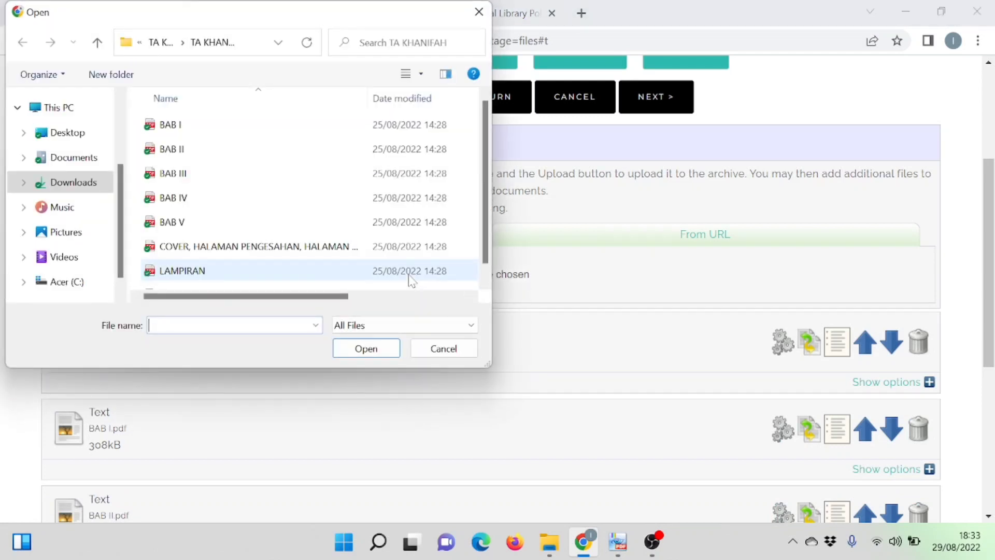
pyautogui.doubleClick(267, 233)
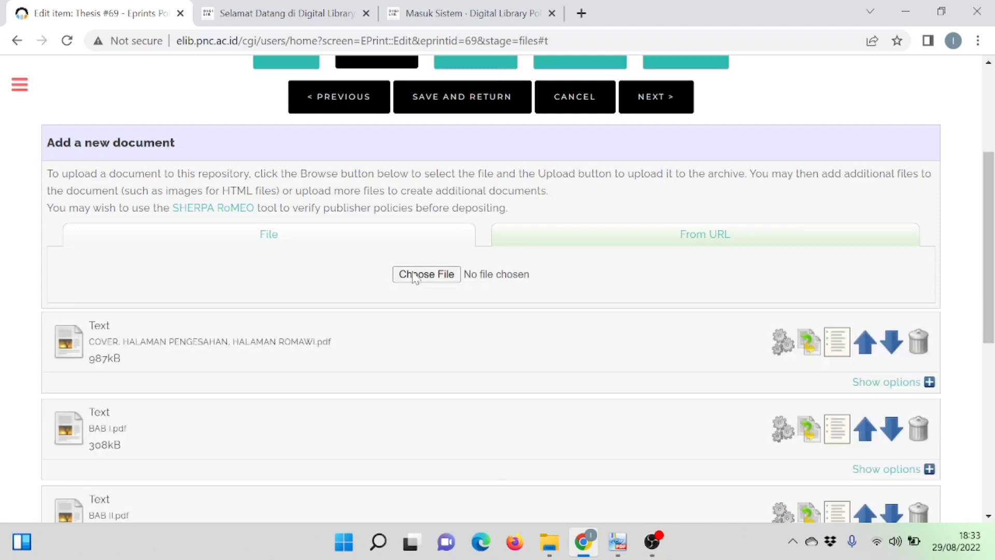
pyautogui.click(415, 274)
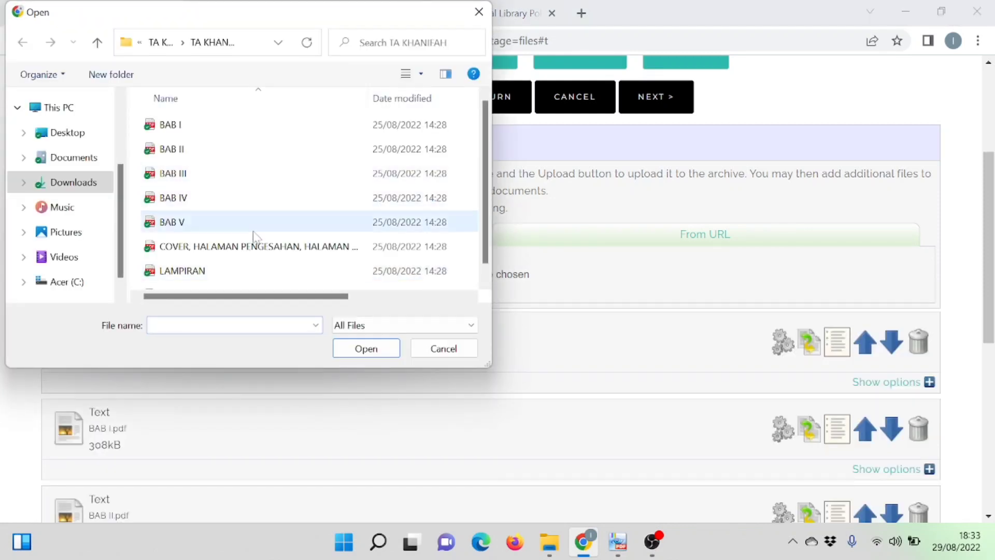
pyautogui.doubleClick(255, 275)
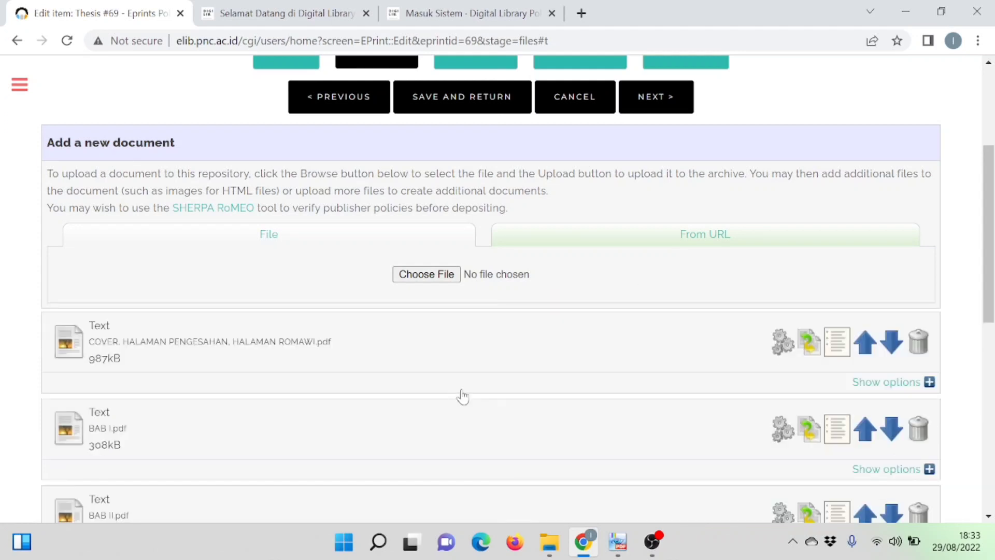
# - Set the COVER, HALAMAN PENGESAHAN, HALAMAN ROMAWI document's language to Indonesian and update its metadata
pyautogui.scroll(-7, 463, 397)
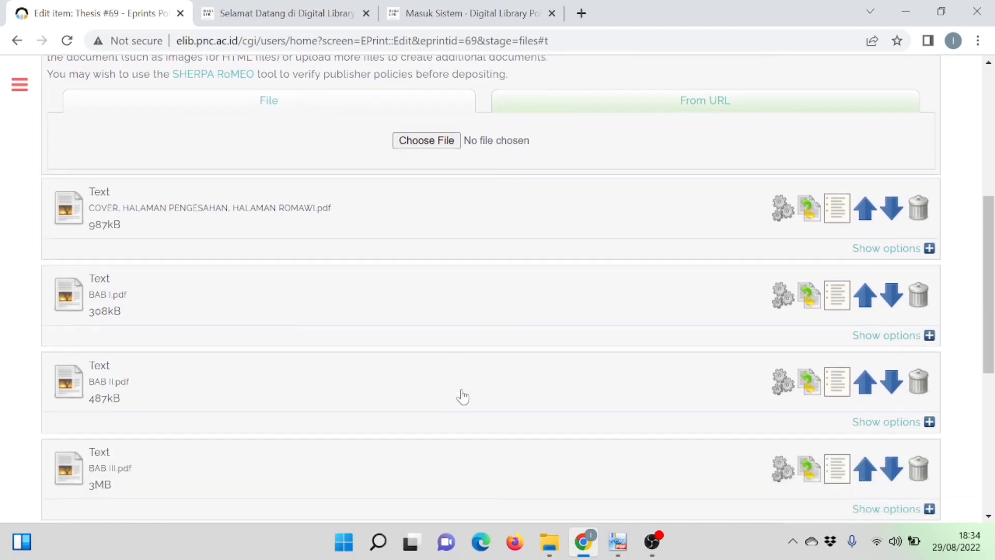
pyautogui.scroll(-2, 463, 396)
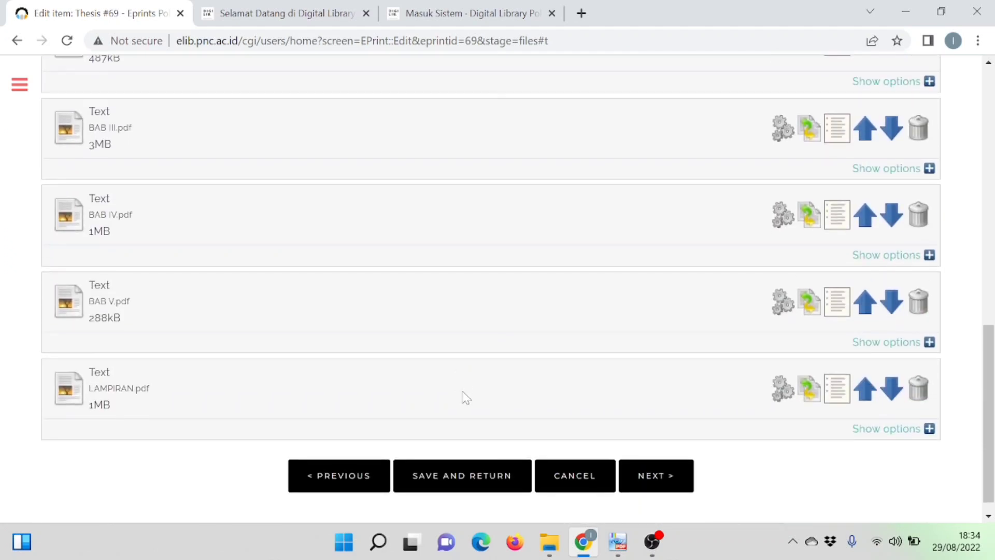
pyautogui.scroll(4, 466, 415)
pyautogui.scroll(2, 471, 423)
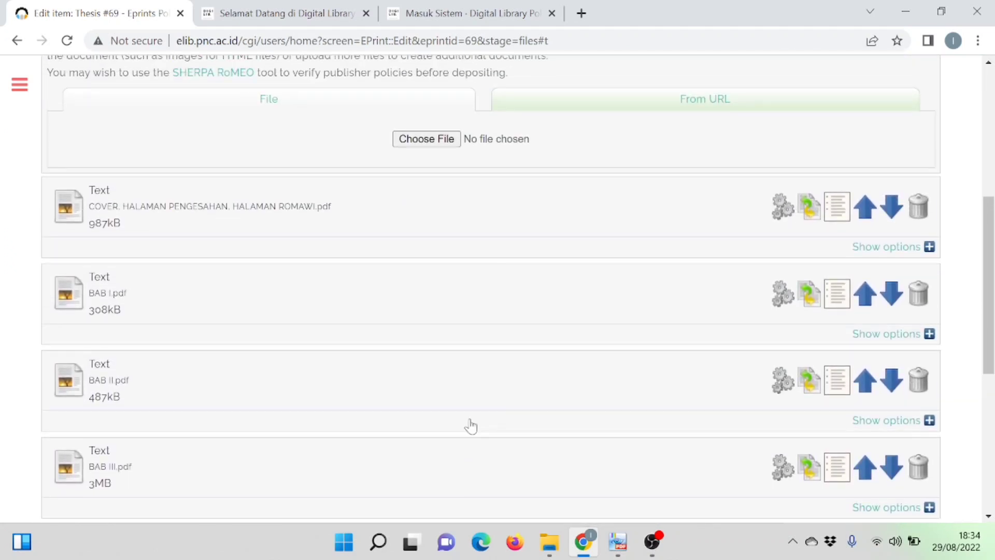
pyautogui.click(929, 248)
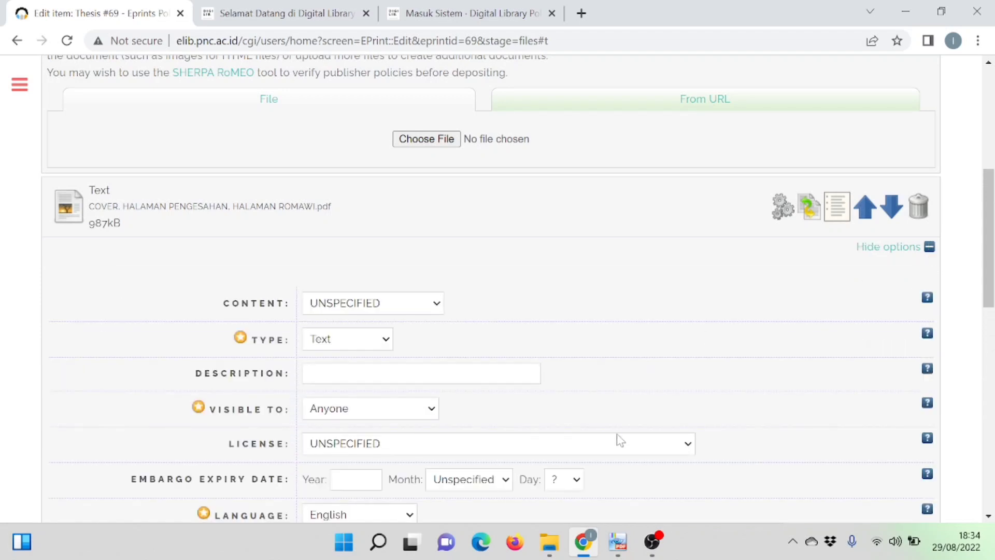
pyautogui.scroll(-3, 620, 442)
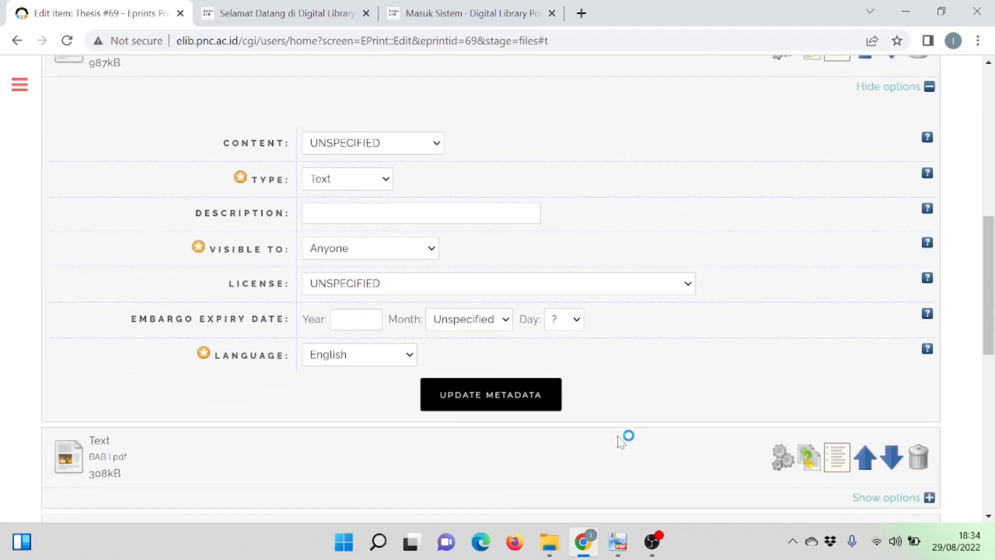
pyautogui.click(387, 353)
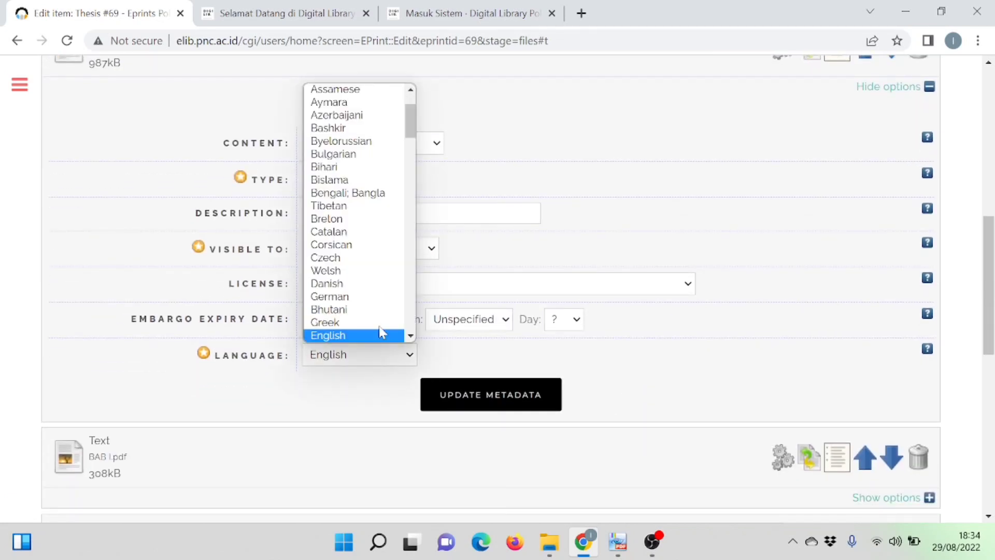
pyautogui.scroll(-5, 376, 305)
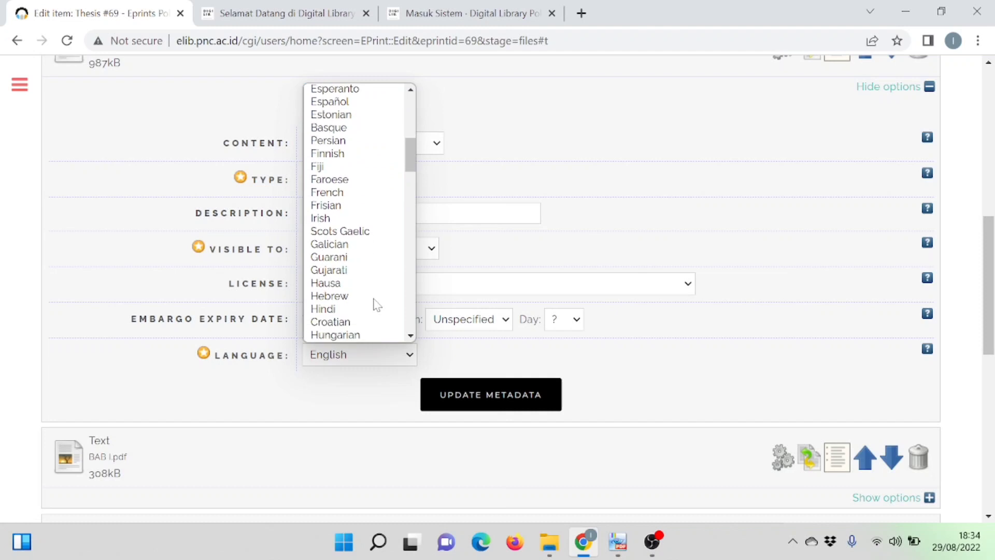
pyautogui.scroll(-2, 374, 305)
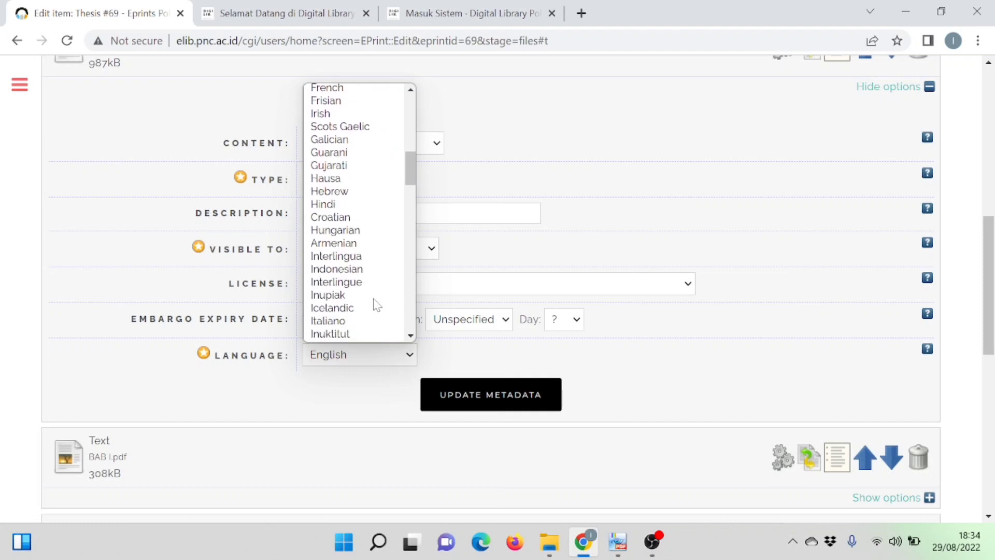
pyautogui.click(363, 263)
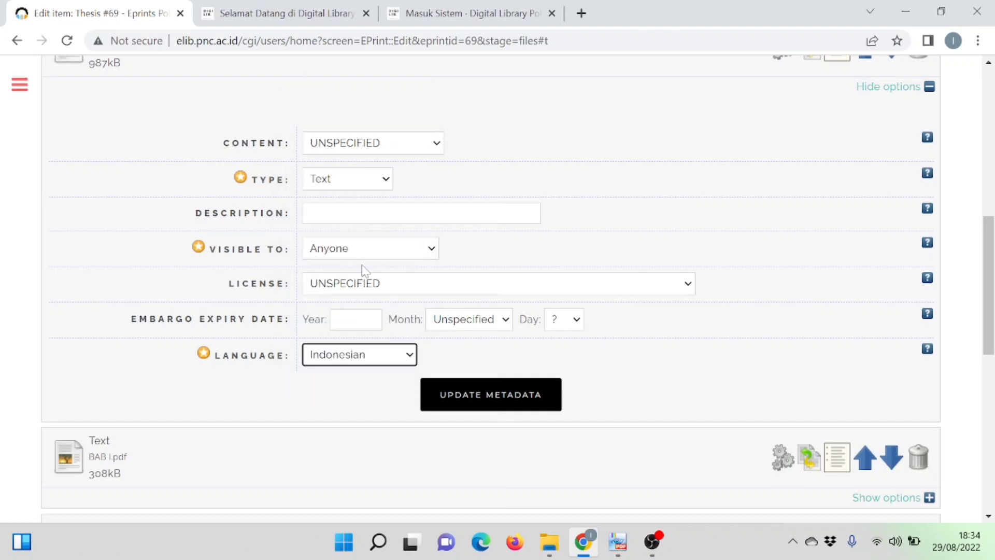
pyautogui.click(510, 399)
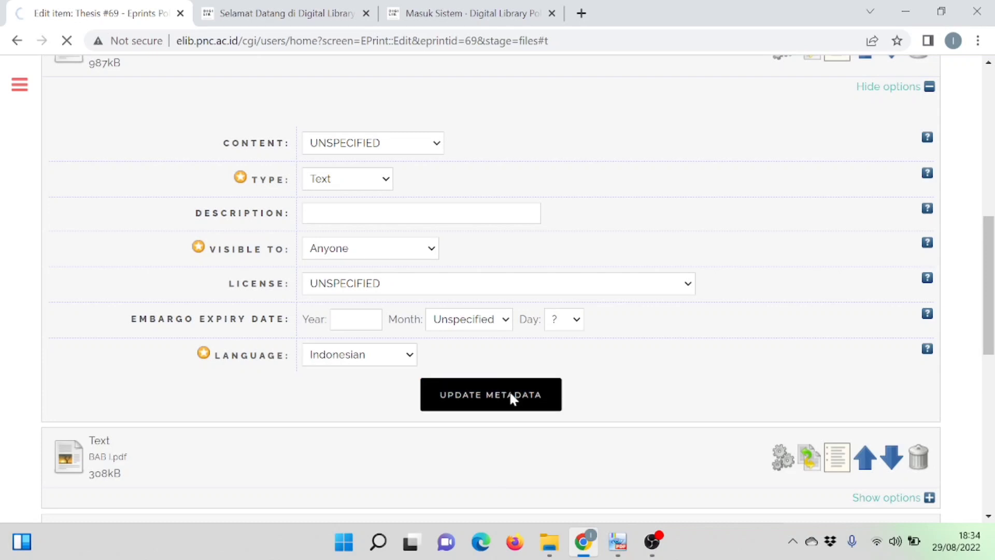
pyautogui.scroll(-6, 511, 399)
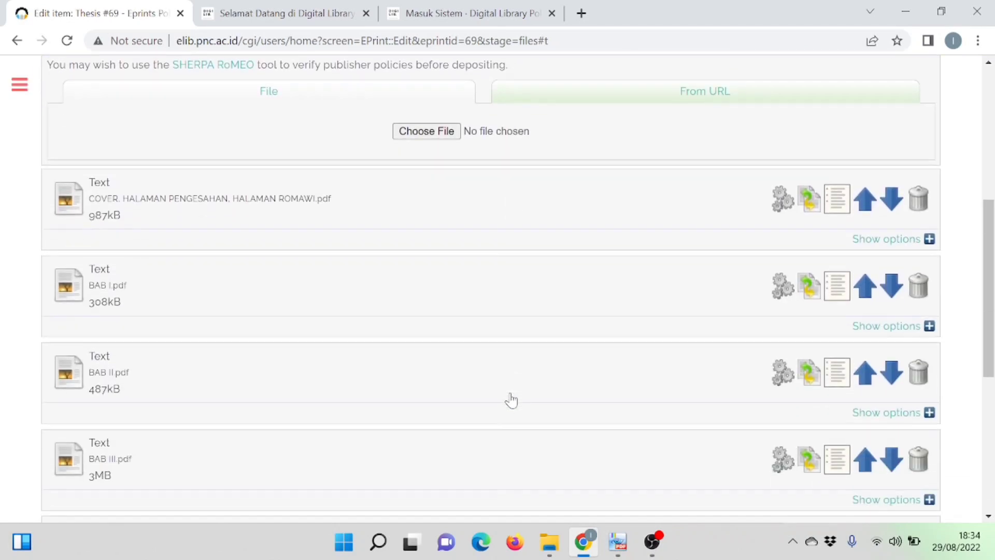
# - Set BAB I.pdf's language to Indonesian and update its metadata
pyautogui.click(929, 326)
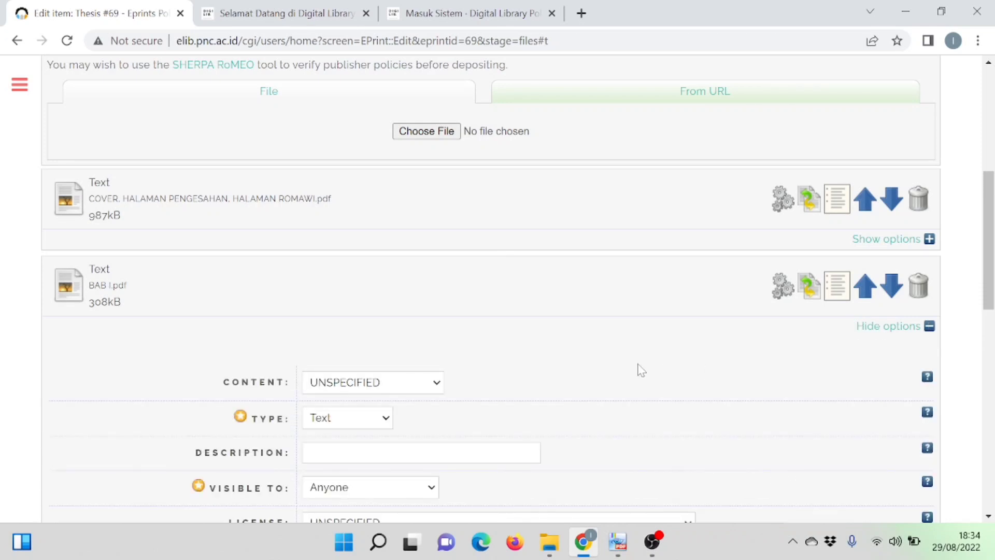
pyautogui.scroll(-3, 641, 369)
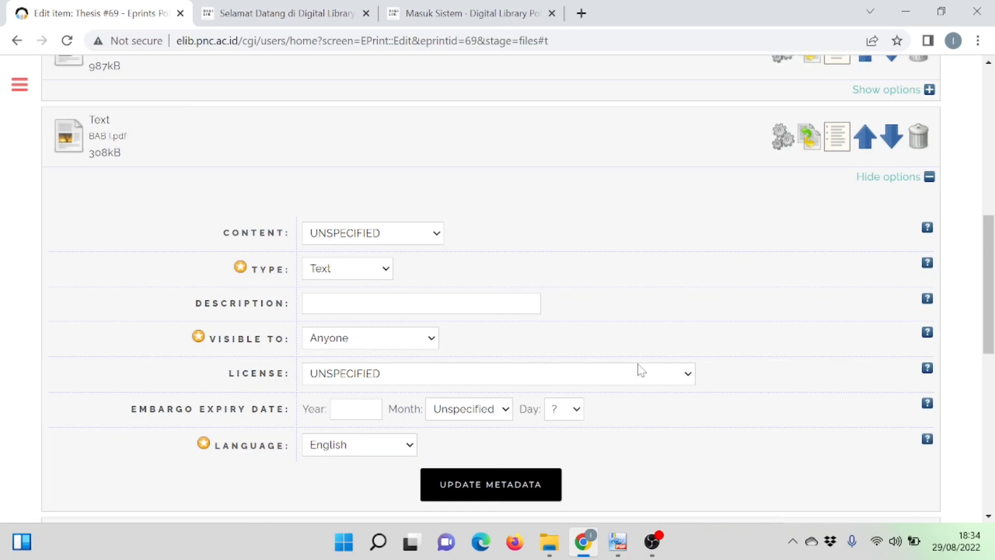
pyautogui.scroll(-1, 642, 370)
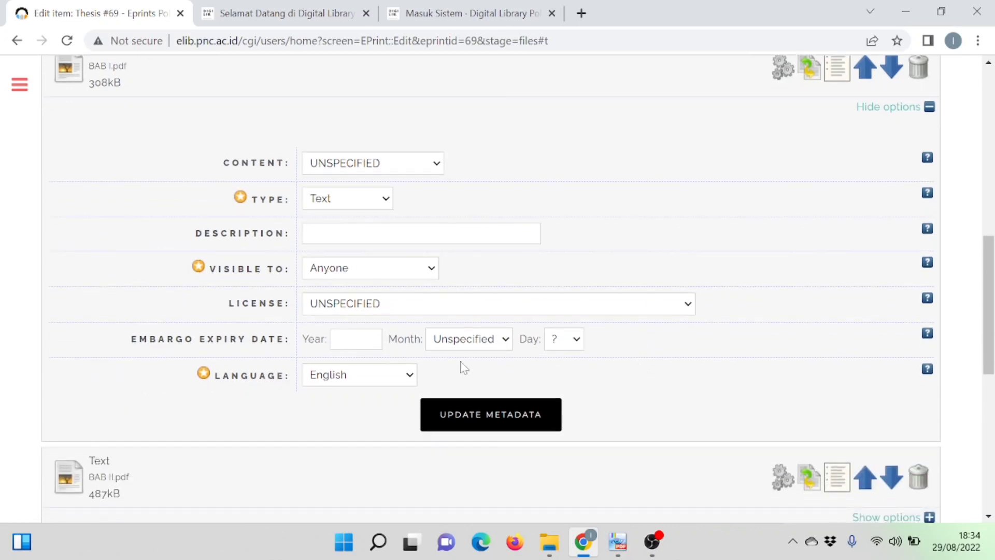
pyautogui.click(399, 377)
pyautogui.scroll(-5, 390, 345)
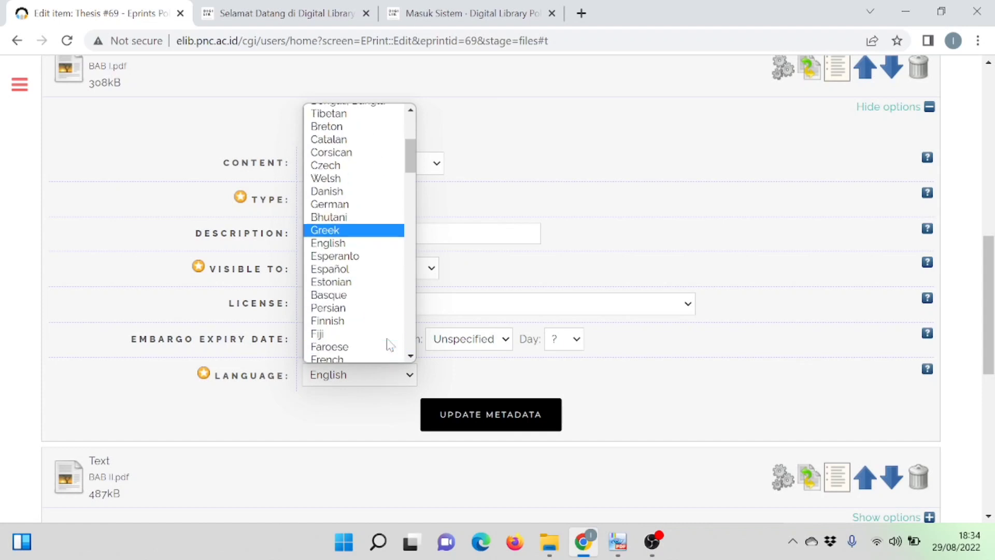
pyautogui.scroll(-2, 390, 345)
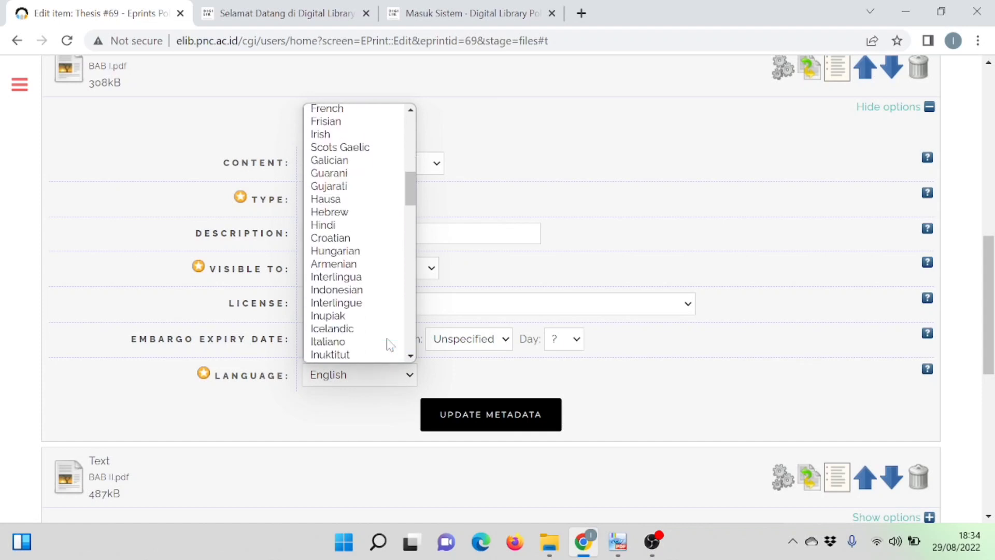
pyautogui.click(352, 291)
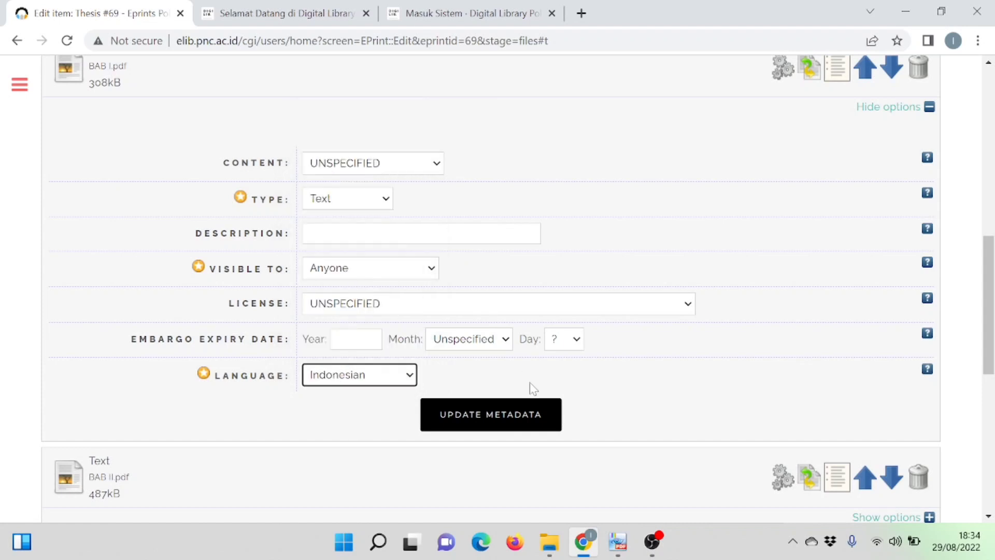
pyautogui.click(531, 422)
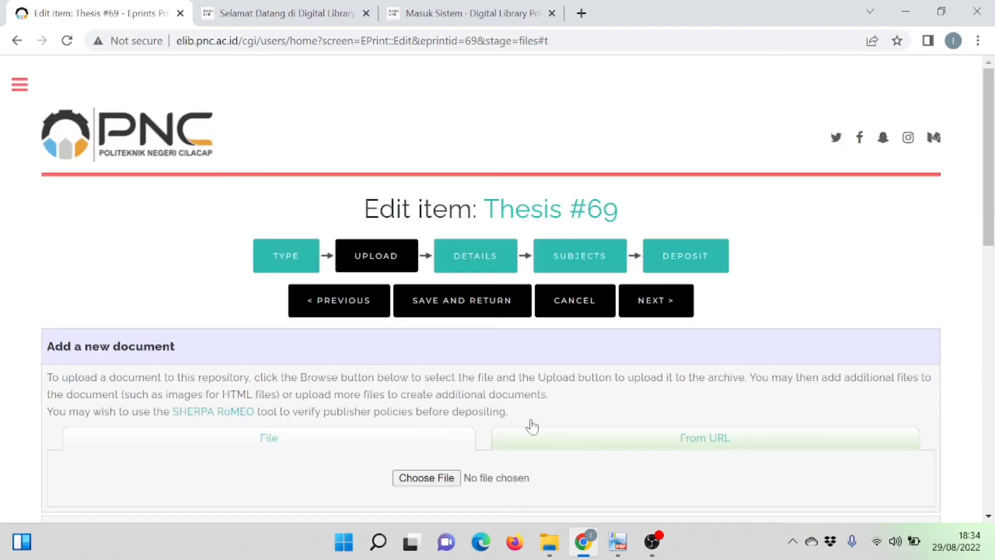
pyautogui.scroll(-10, 532, 426)
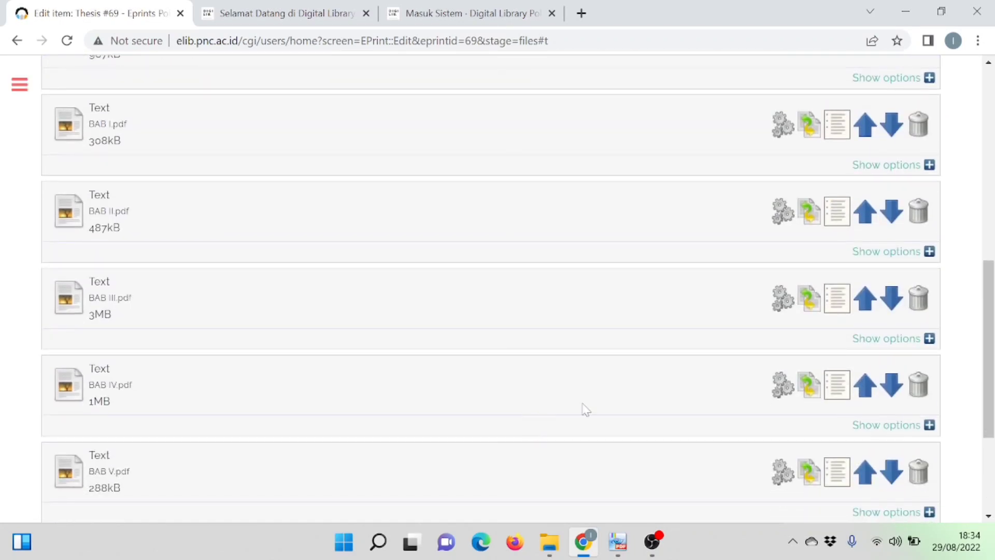
# - Set BAB II.pdf's language to Indonesian and update its metadata
pyautogui.click(930, 252)
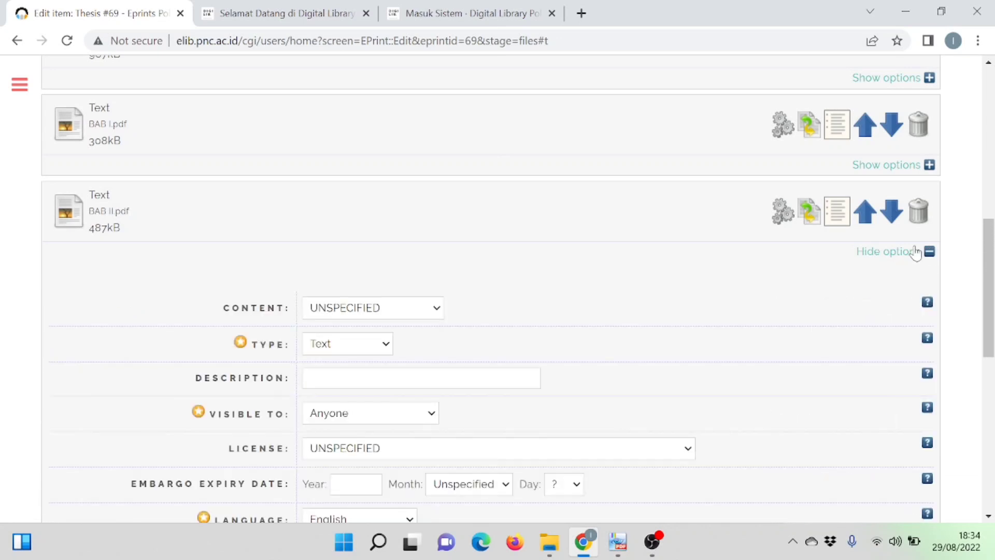
pyautogui.scroll(-3, 543, 390)
pyautogui.click(395, 374)
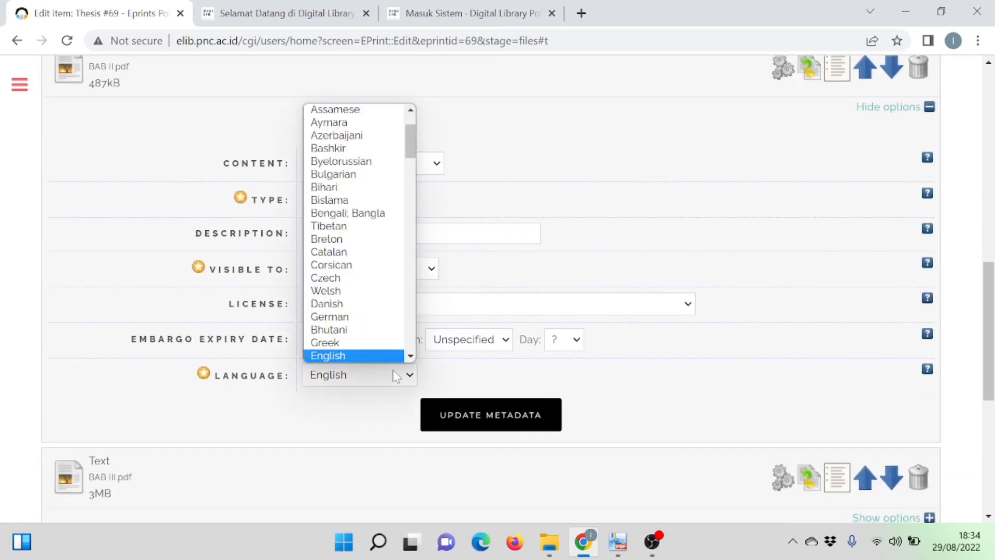
pyautogui.scroll(-2, 393, 369)
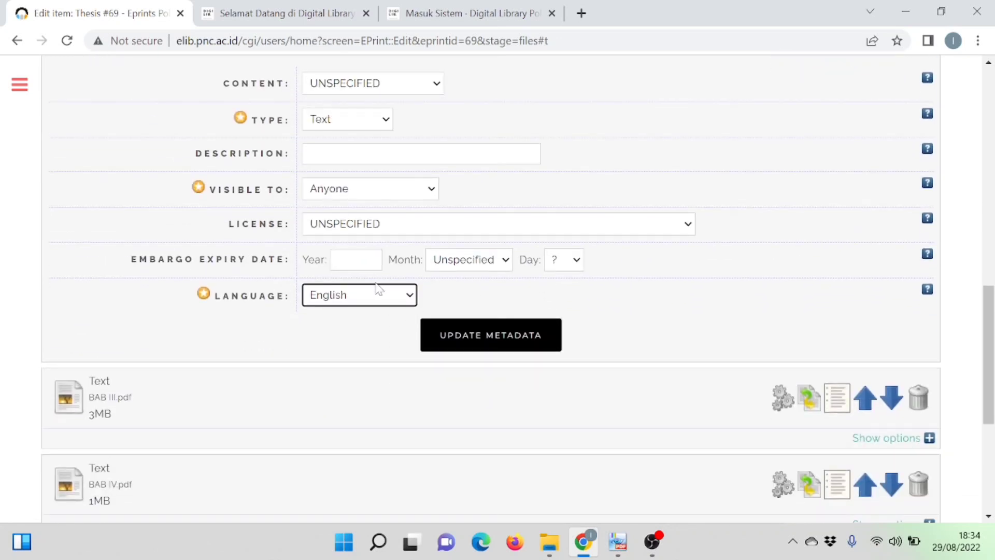
pyautogui.click(378, 294)
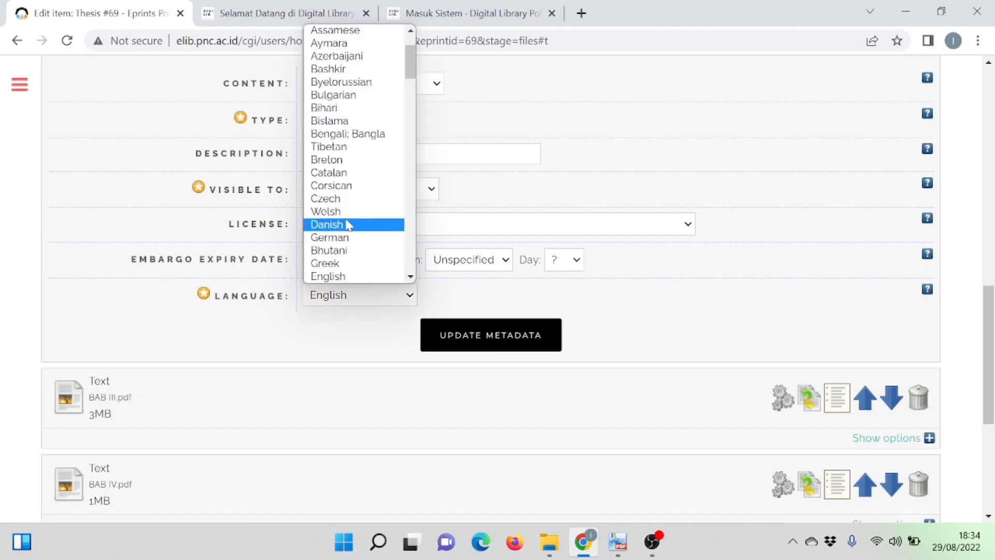
pyautogui.scroll(-6, 348, 223)
pyautogui.scroll(-3, 347, 224)
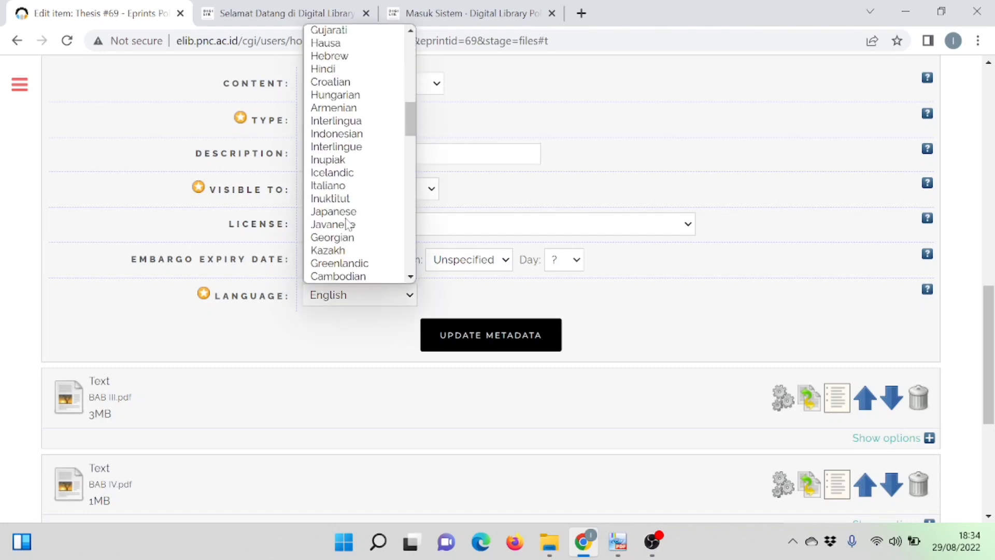
pyautogui.click(342, 134)
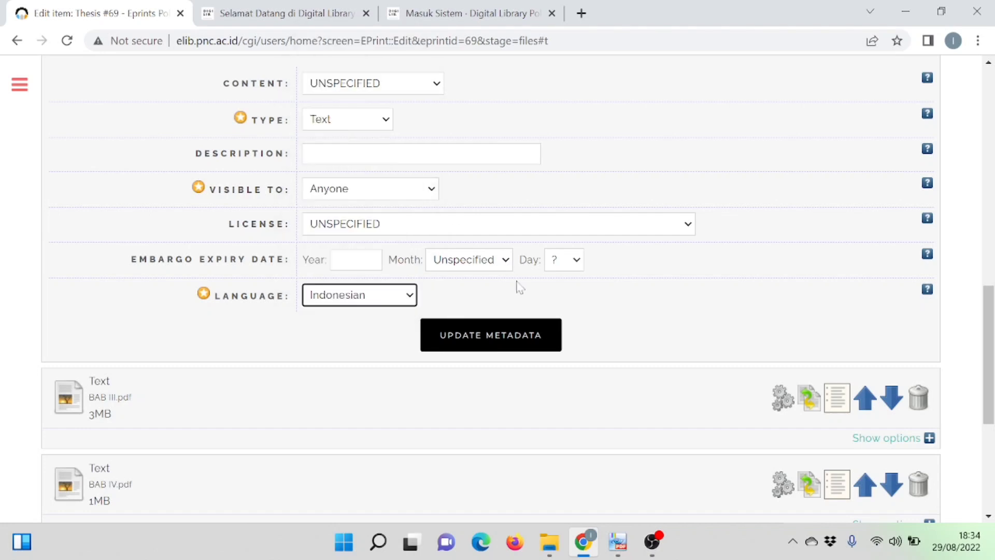
pyautogui.click(525, 332)
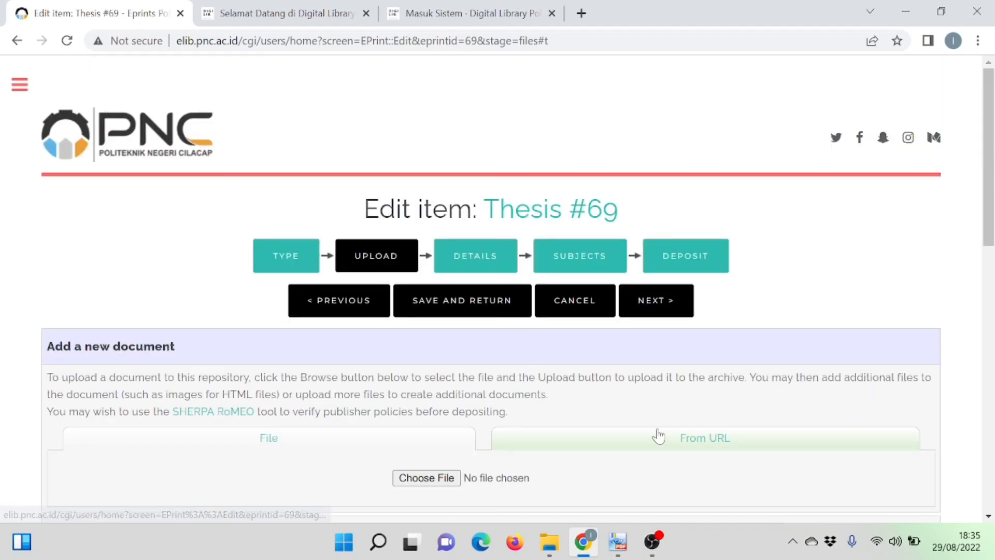
pyautogui.scroll(-10, 655, 435)
# - Restrict BAB III.pdf to registered users only, set its language to Indonesian, and save
pyautogui.scroll(-1, 660, 434)
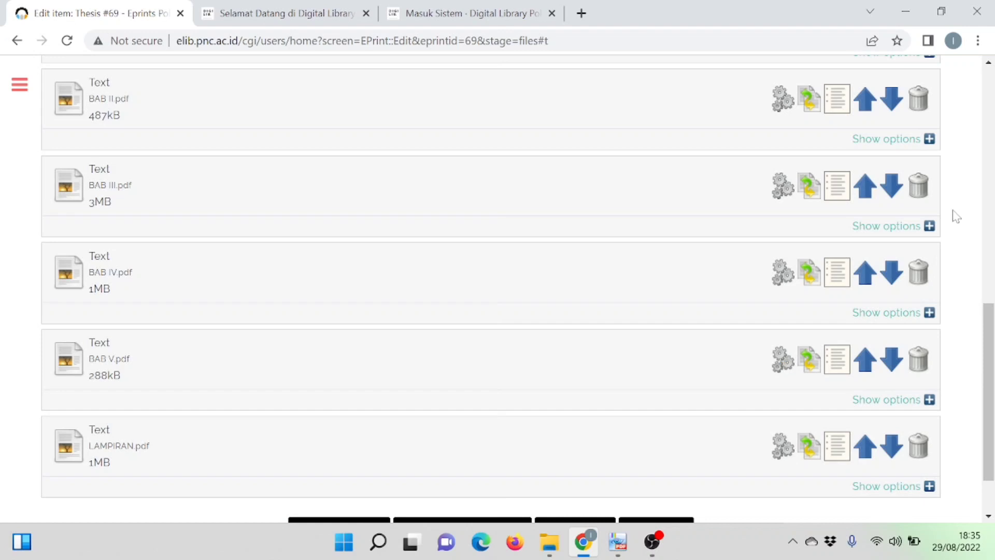
pyautogui.click(929, 226)
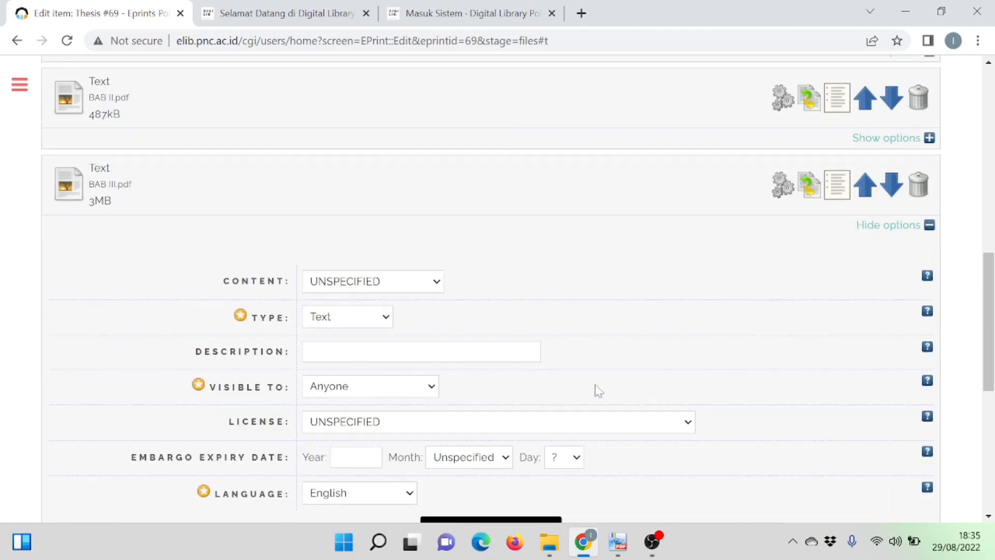
pyautogui.scroll(-3, 596, 390)
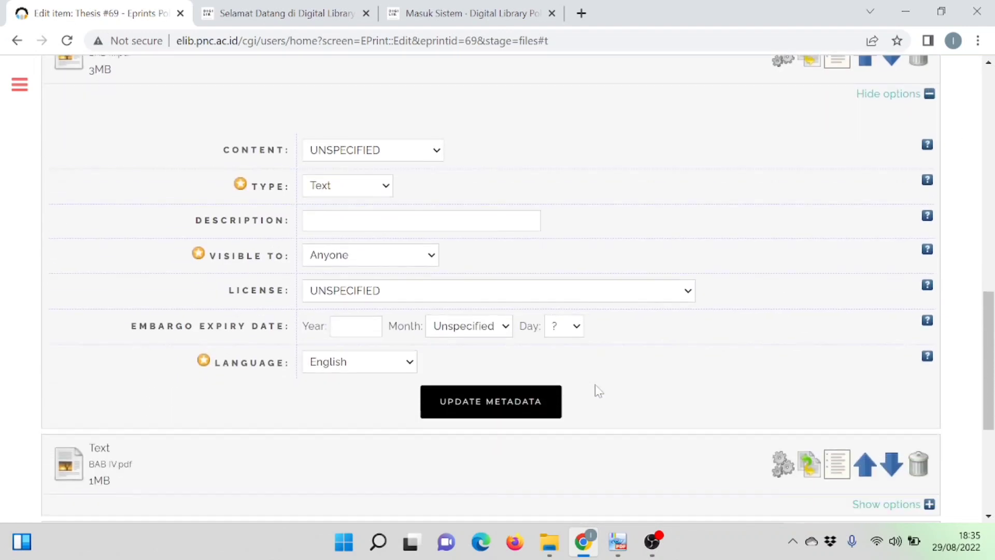
pyautogui.click(411, 264)
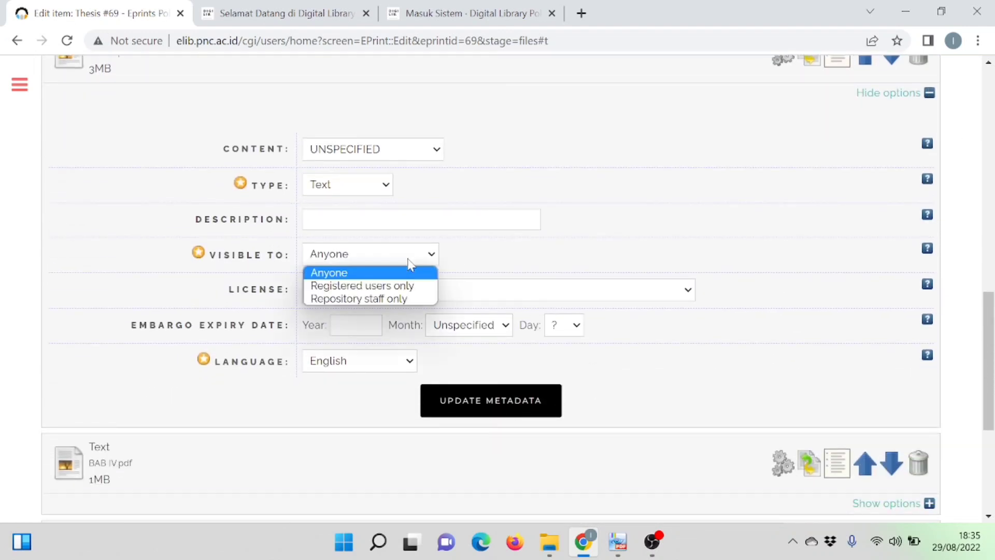
pyautogui.click(407, 286)
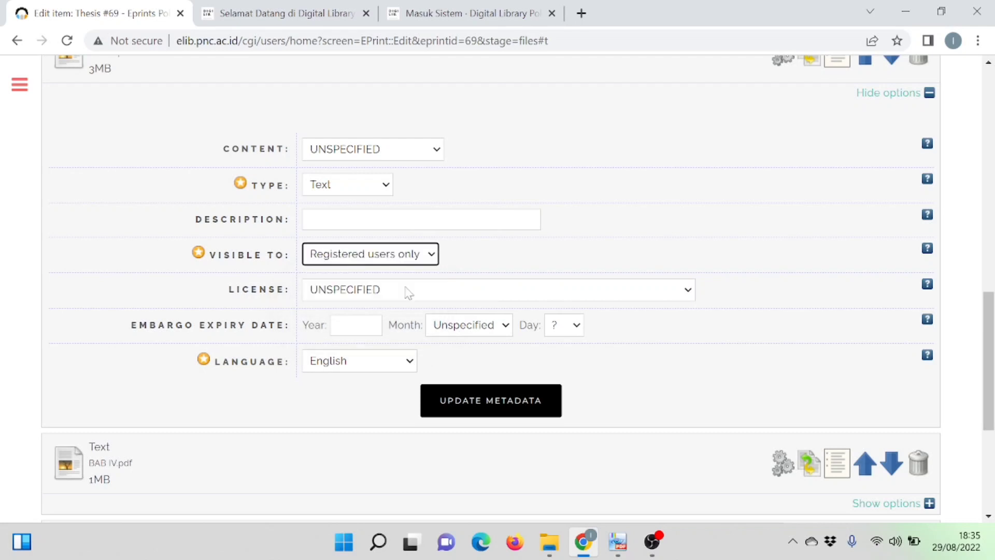
pyautogui.click(378, 369)
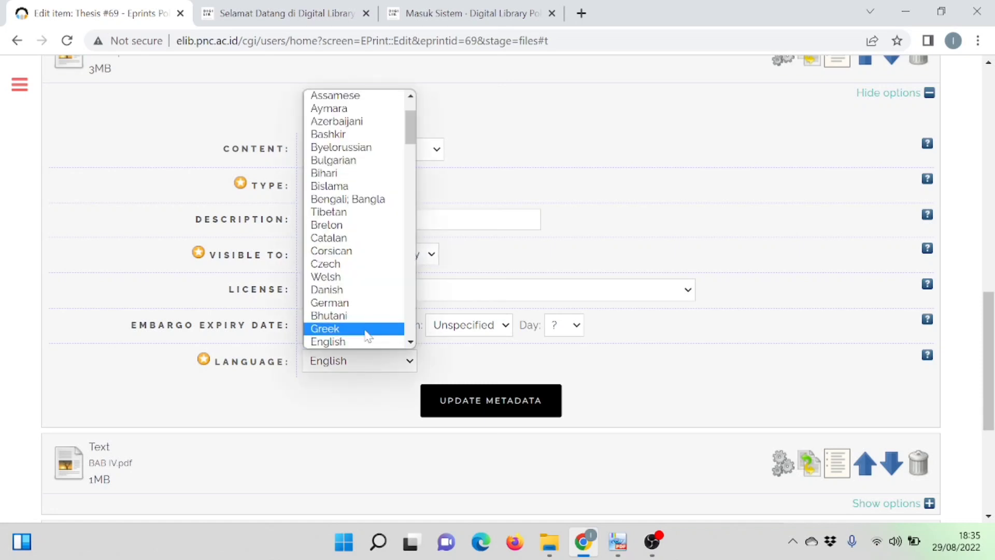
pyautogui.scroll(-7, 366, 331)
pyautogui.scroll(-2, 367, 336)
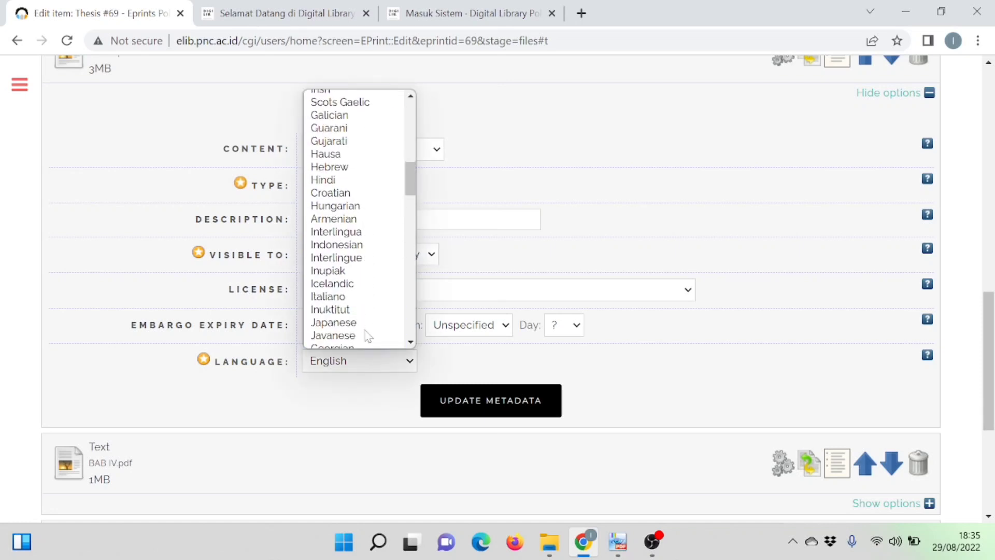
pyautogui.click(354, 246)
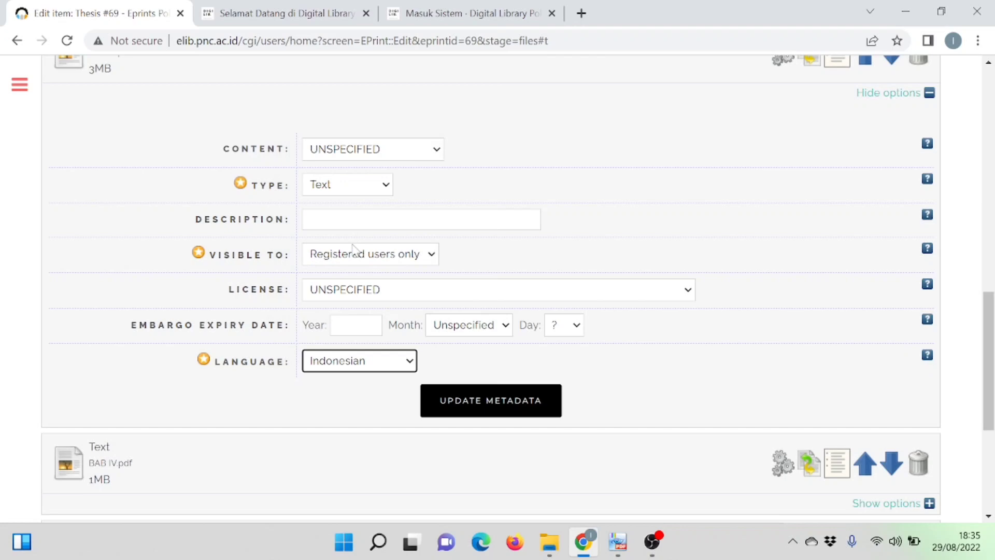
pyautogui.click(511, 410)
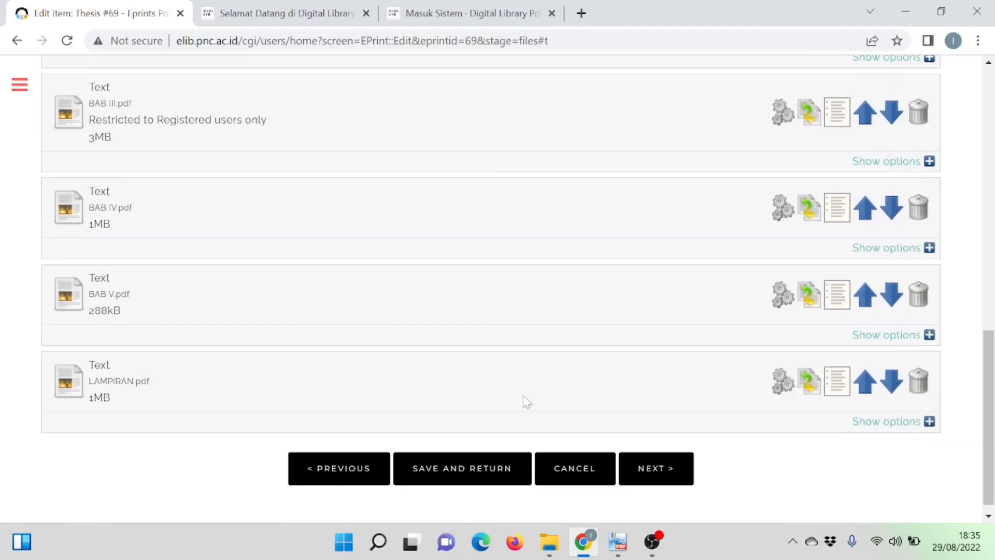
# - Restrict BAB IV.pdf to registered users only, set its language to Indonesian, and save
pyautogui.click(929, 248)
pyautogui.scroll(-2, 621, 338)
pyautogui.scroll(-2, 621, 338)
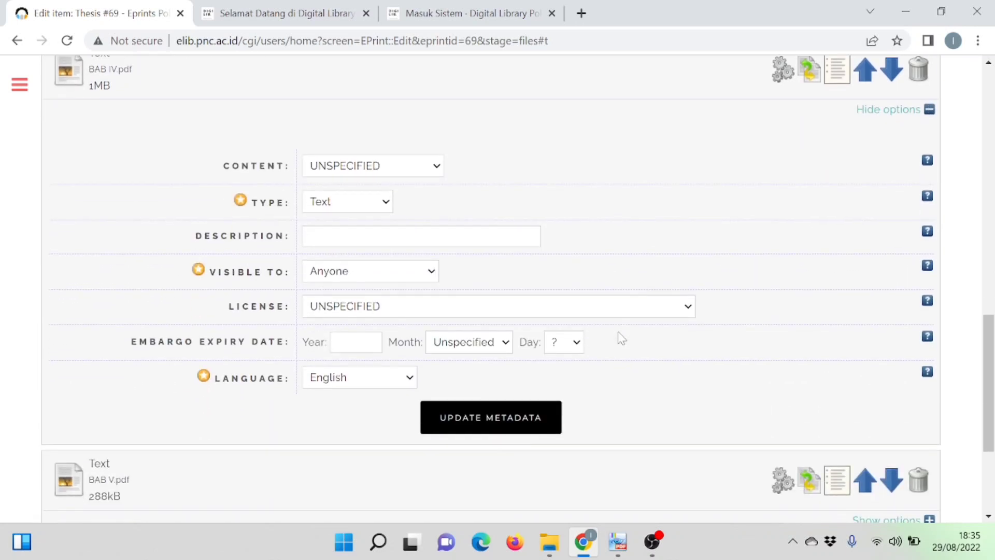
pyautogui.click(424, 273)
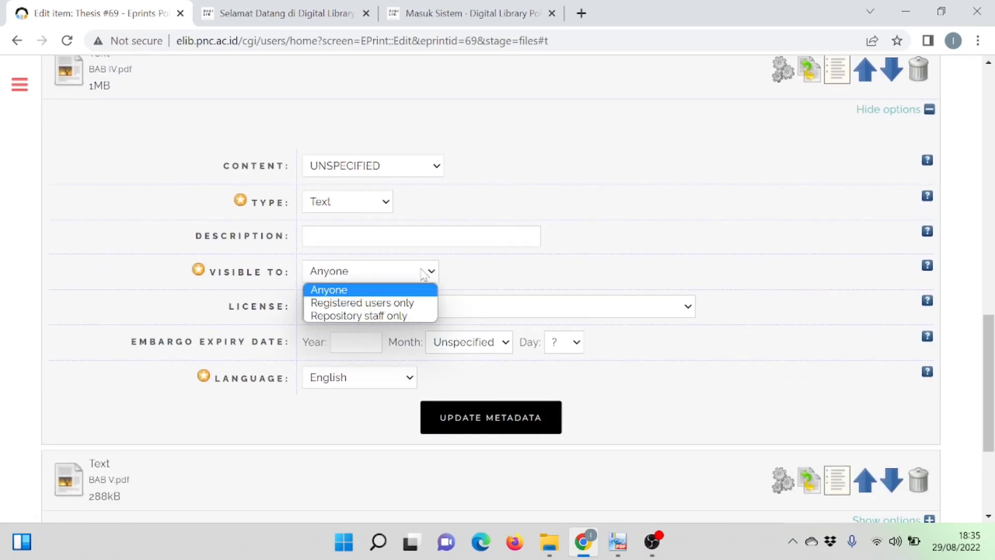
pyautogui.click(415, 304)
pyautogui.click(382, 385)
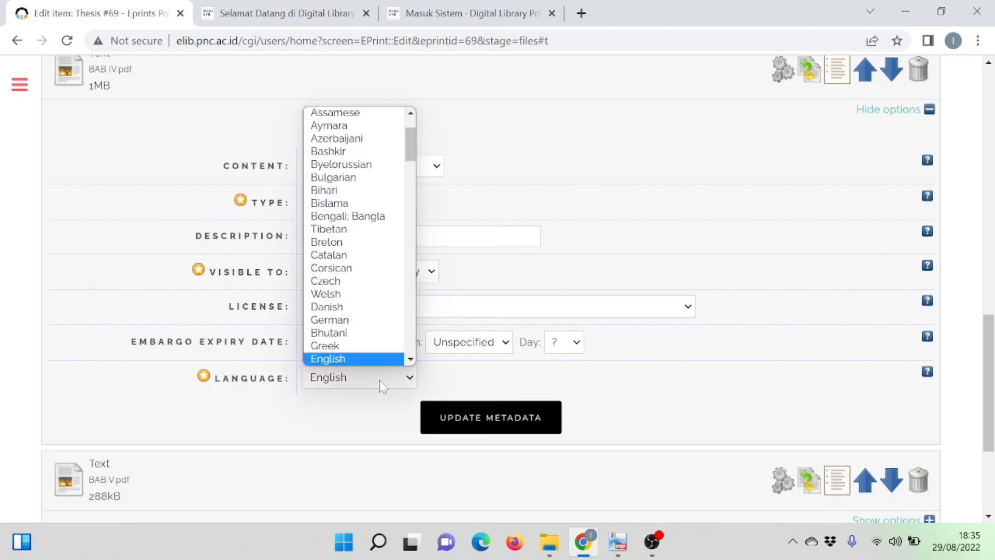
pyautogui.scroll(-1, 363, 317)
pyautogui.scroll(-5, 363, 319)
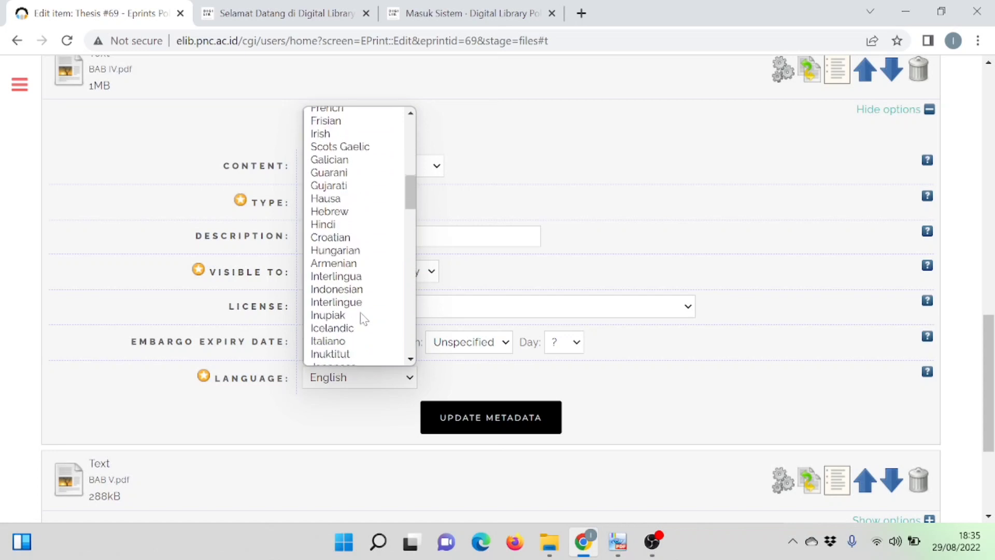
pyautogui.click(353, 227)
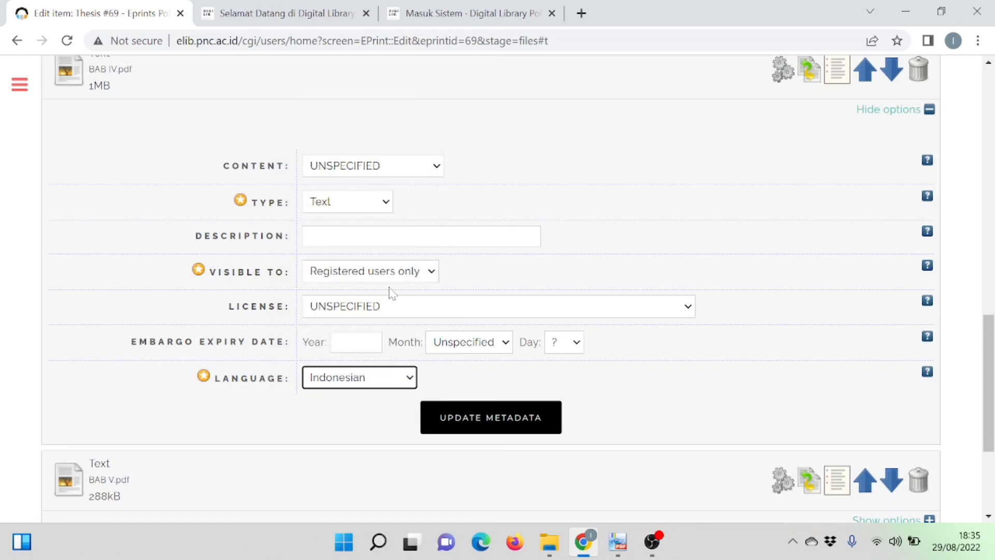
pyautogui.click(463, 412)
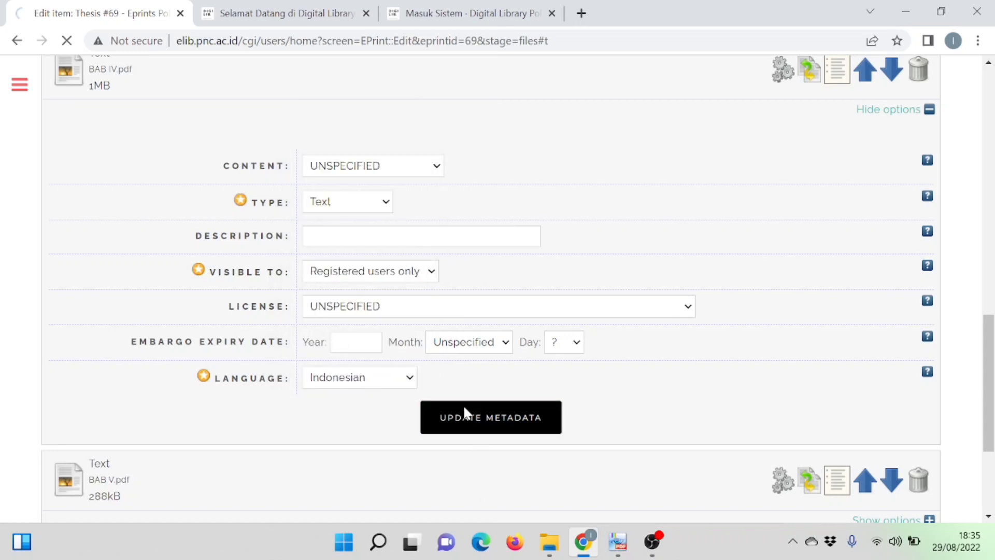
# - Restrict BAB V.pdf to registered users with Indonesian language, save, and advance to Details
pyautogui.scroll(-10, 602, 472)
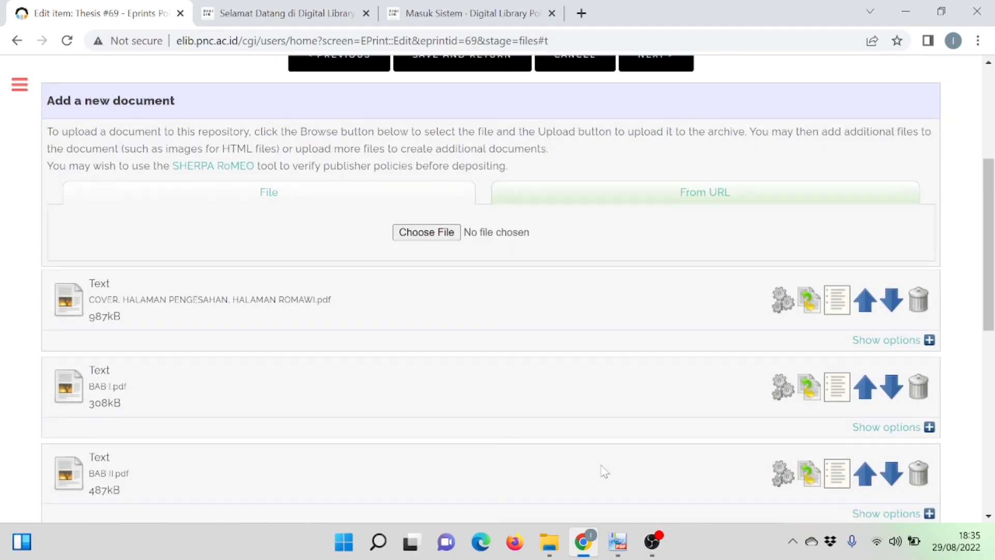
pyautogui.scroll(-1, 602, 472)
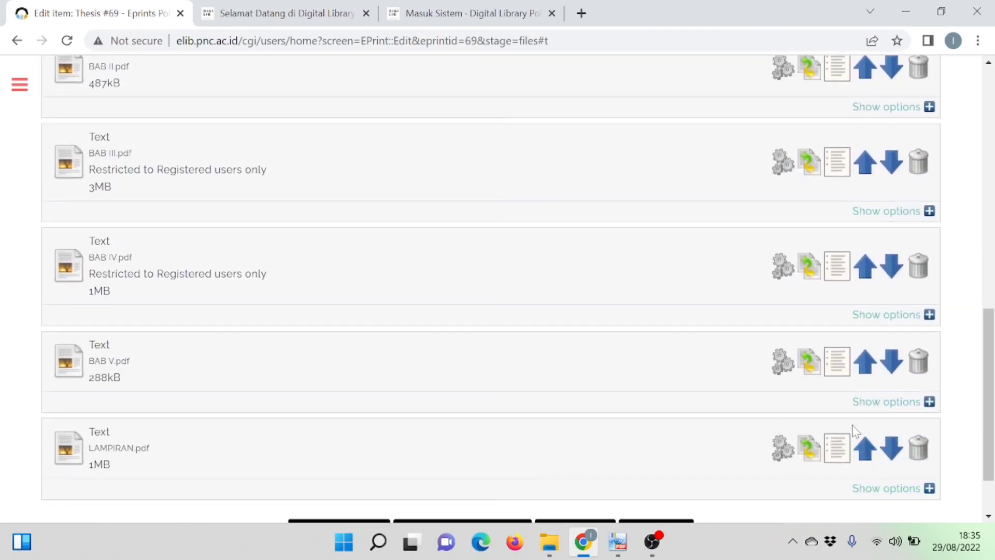
pyautogui.click(929, 402)
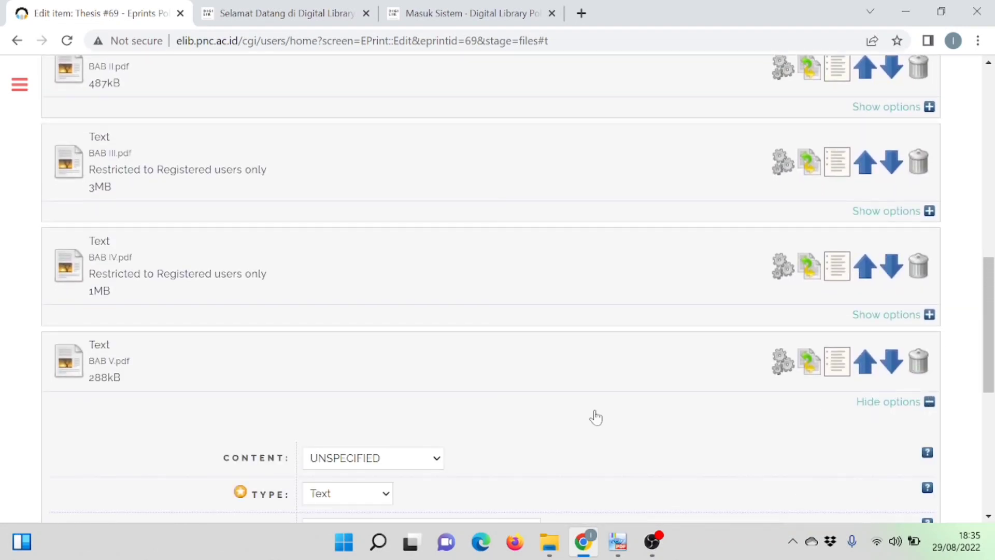
pyautogui.scroll(-4, 596, 416)
pyautogui.scroll(-2, 597, 414)
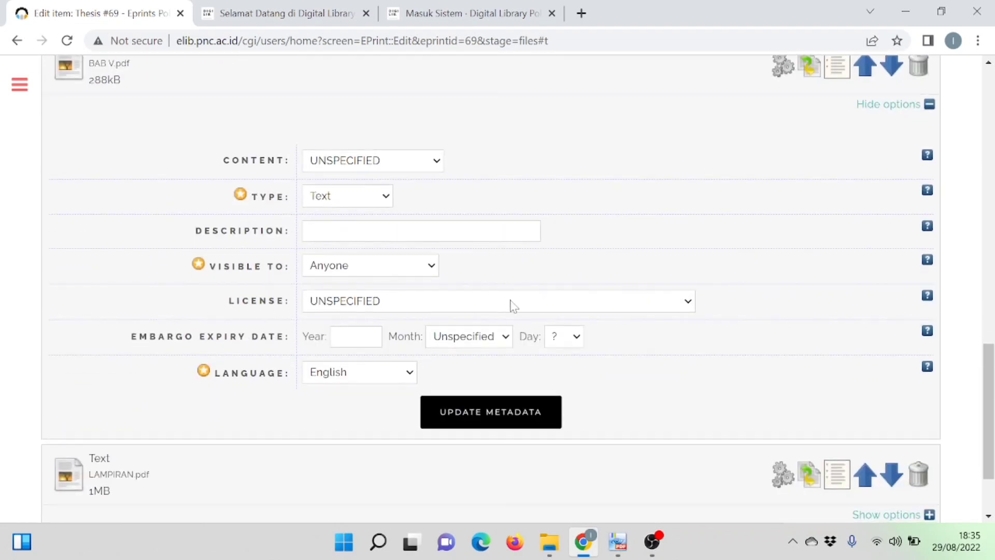
pyautogui.click(416, 266)
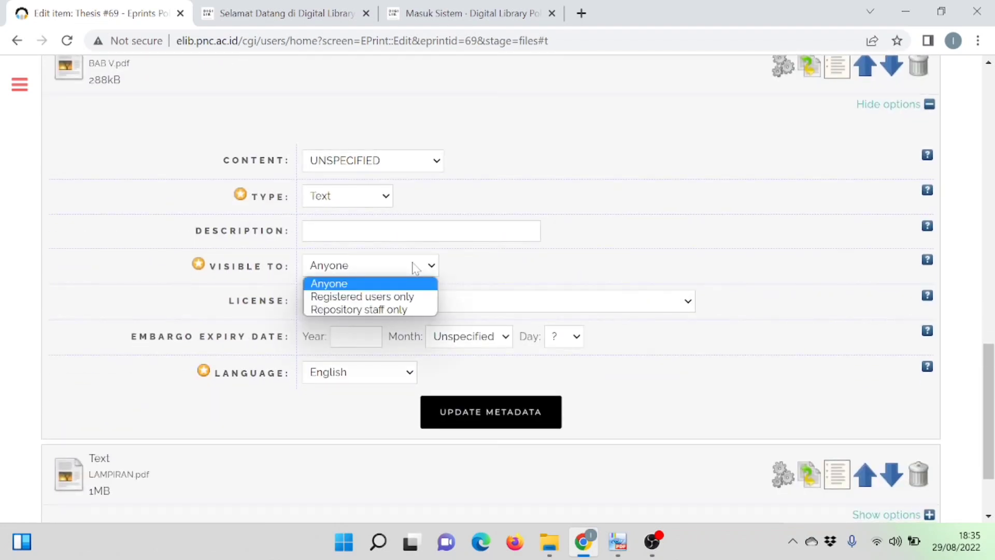
pyautogui.click(415, 299)
pyautogui.click(404, 377)
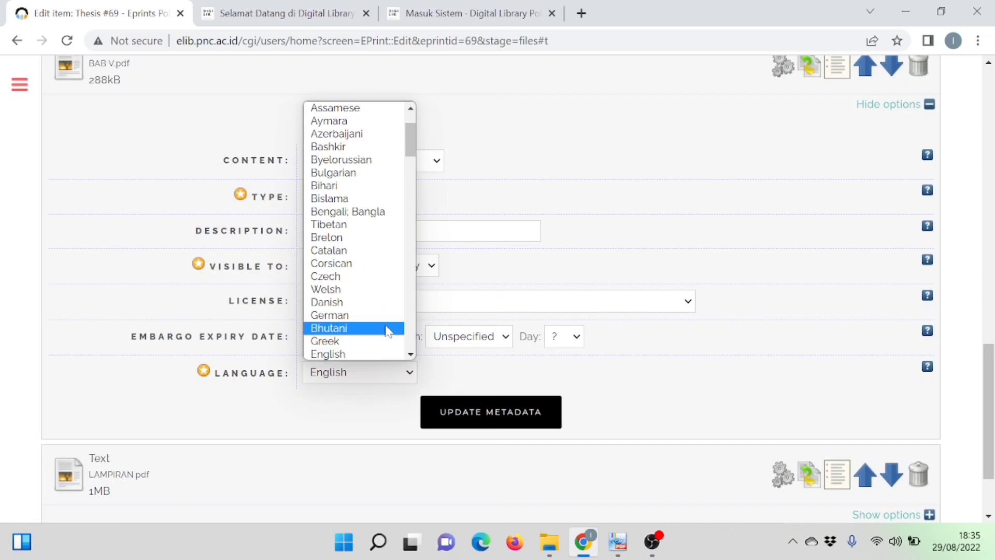
pyautogui.scroll(-3, 387, 329)
pyautogui.scroll(-5, 386, 330)
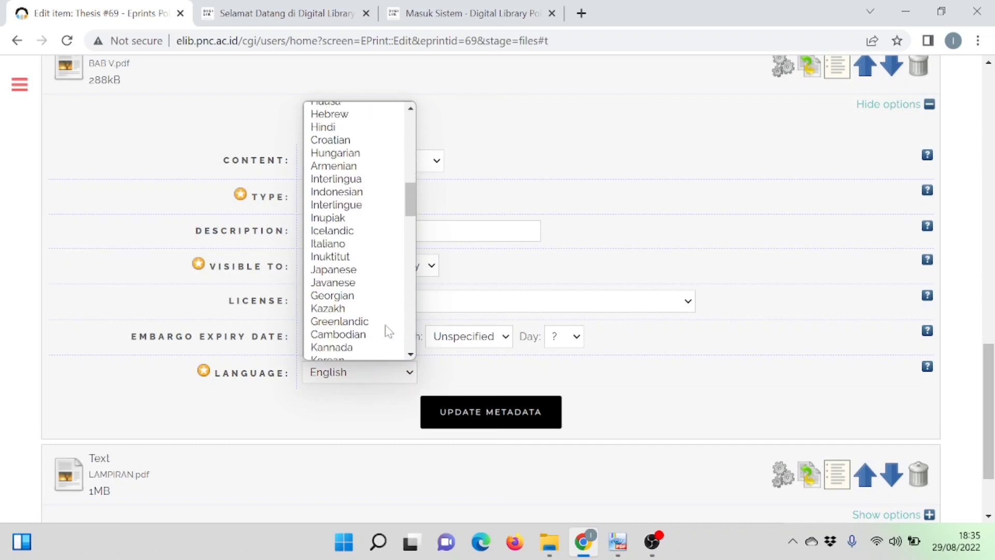
pyautogui.click(337, 192)
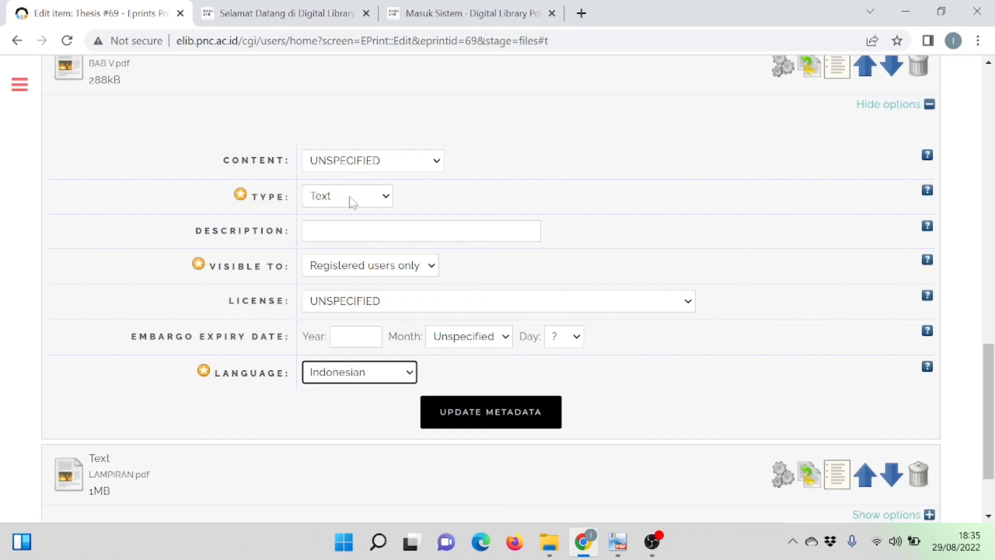
pyautogui.click(488, 422)
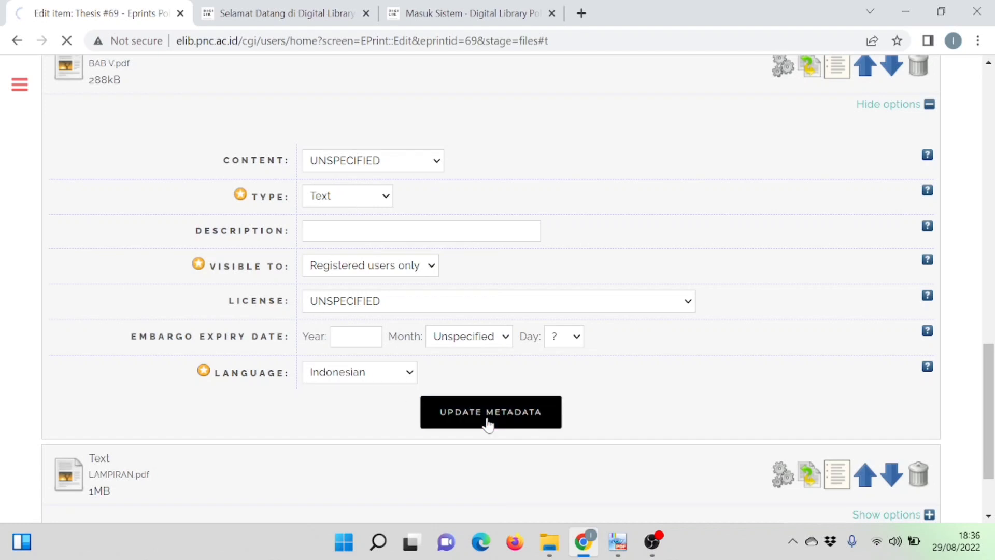
pyautogui.scroll(-20, 487, 422)
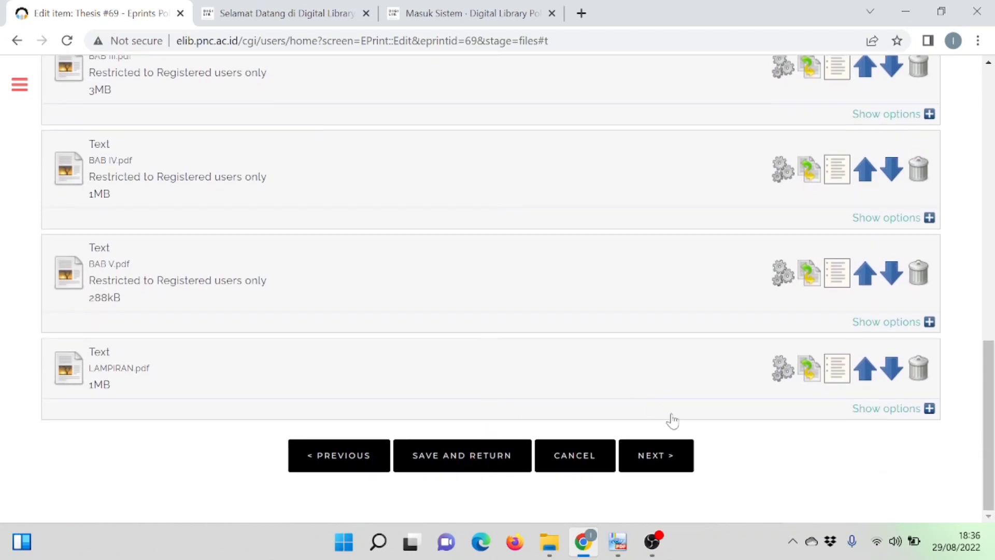
pyautogui.click(679, 465)
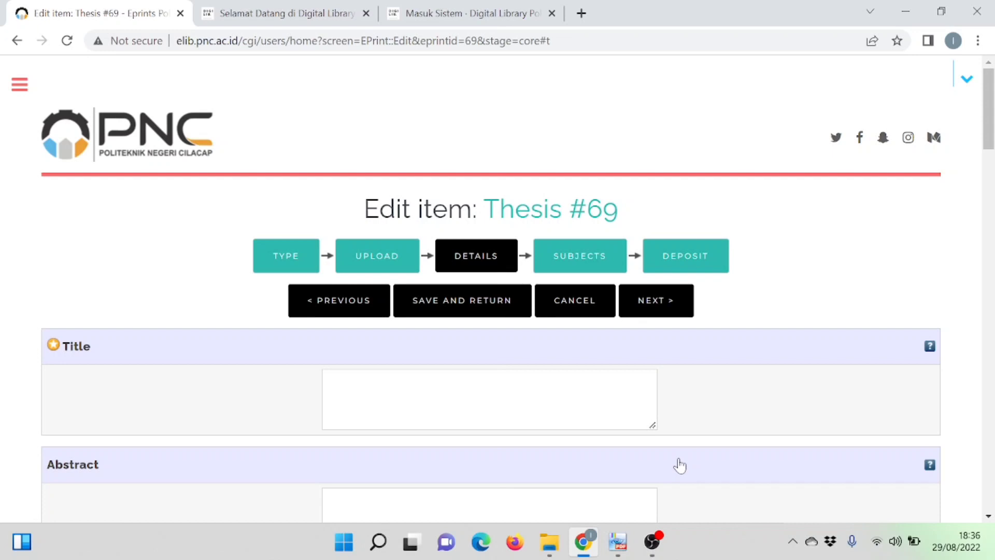
# - Begin the thesis Title with 'TUGAS AKHIR' in capital letters
pyautogui.scroll(-2, 679, 465)
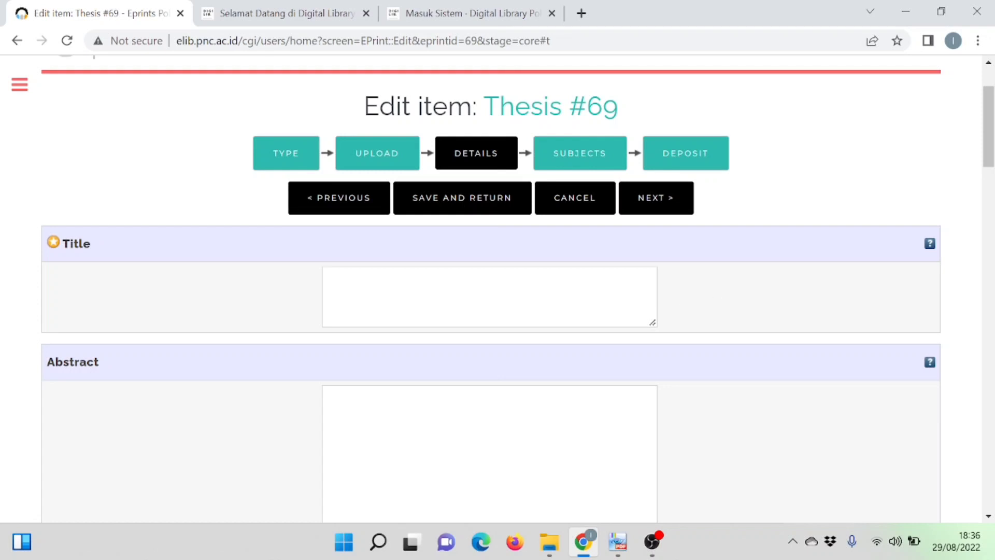
pyautogui.click(490, 296)
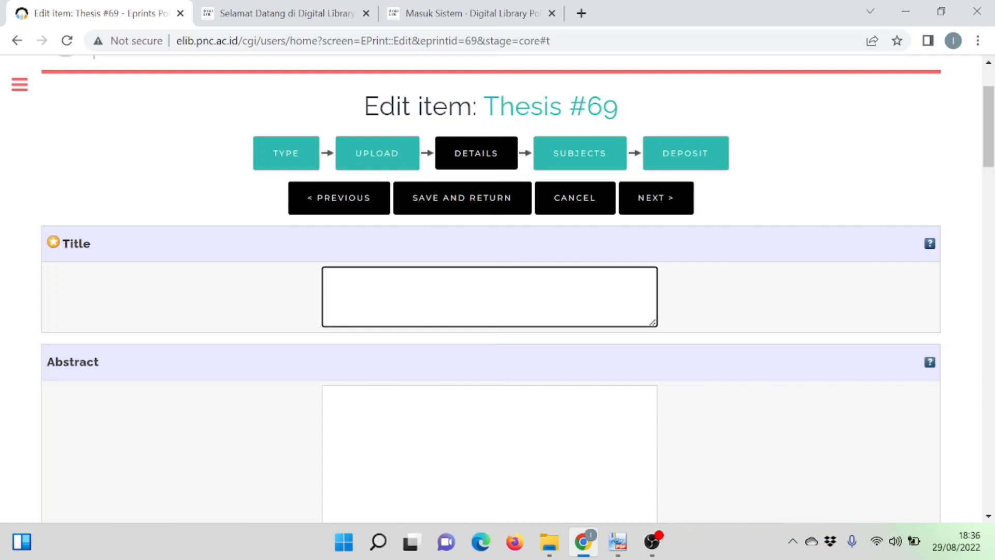
pyautogui.press('capslock')
pyautogui.write('T')
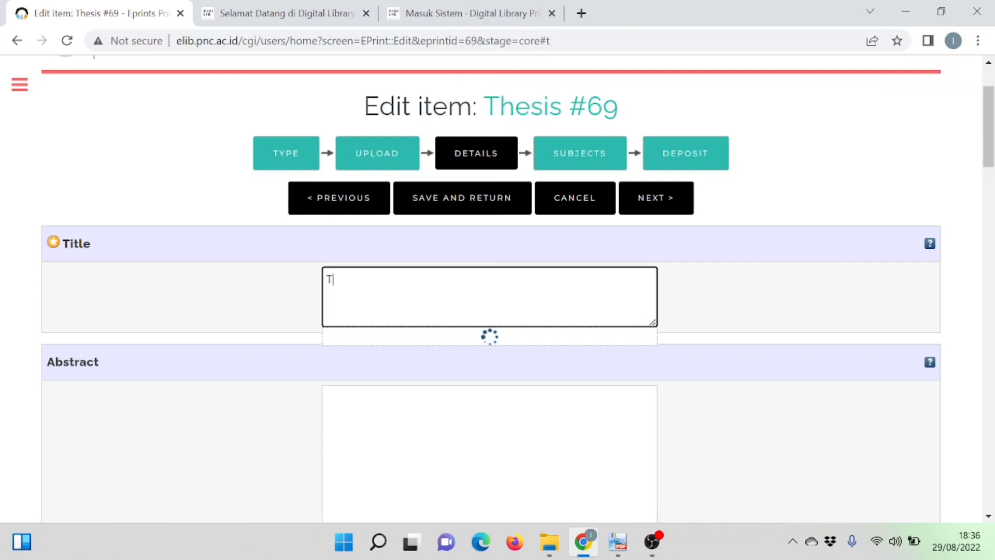
pyautogui.write('UGAS AKHIR :')
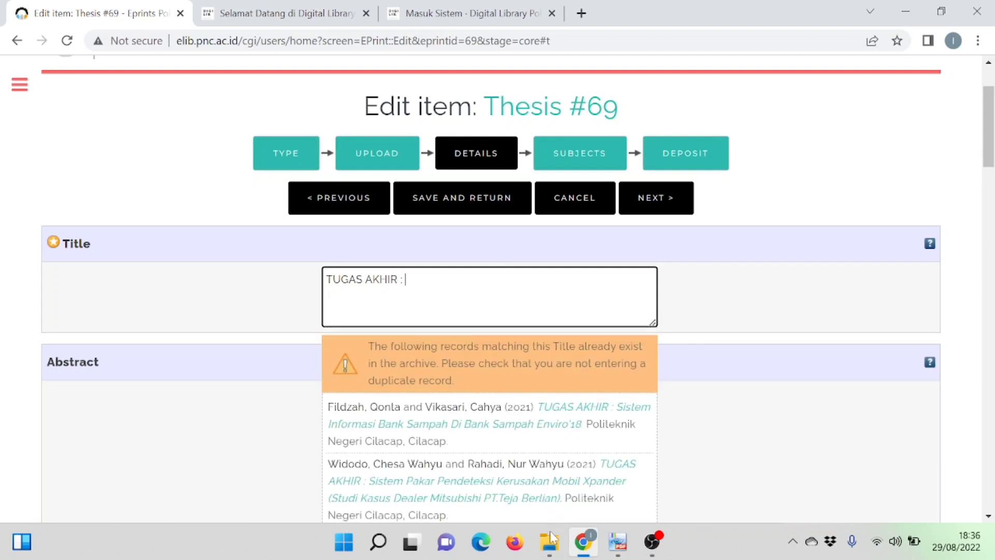
# - Open the cover PDF in Edge and select the title SISTEM INFORMASI LPK BERBASIS WEB
pyautogui.moveTo(549, 542)
pyautogui.click(534, 494)
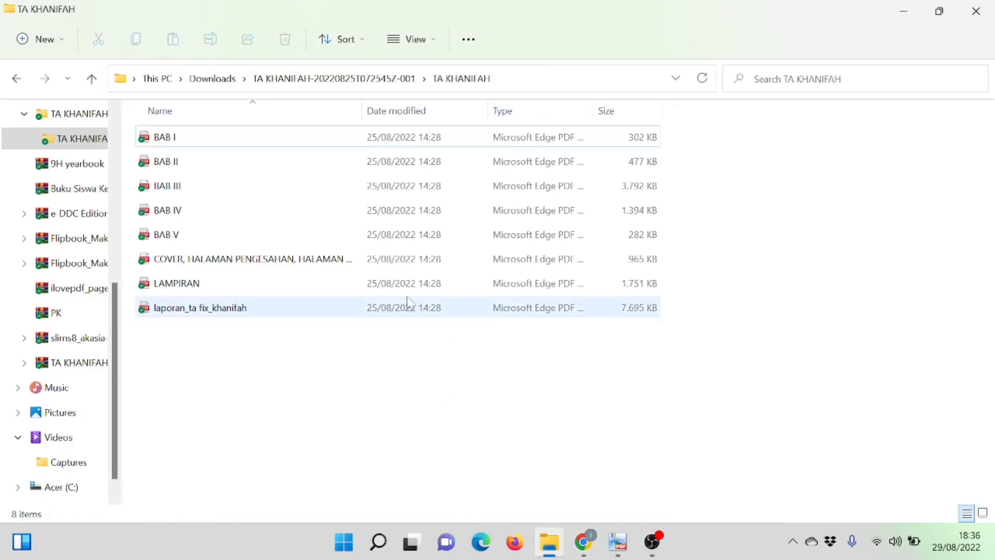
pyautogui.doubleClick(381, 258)
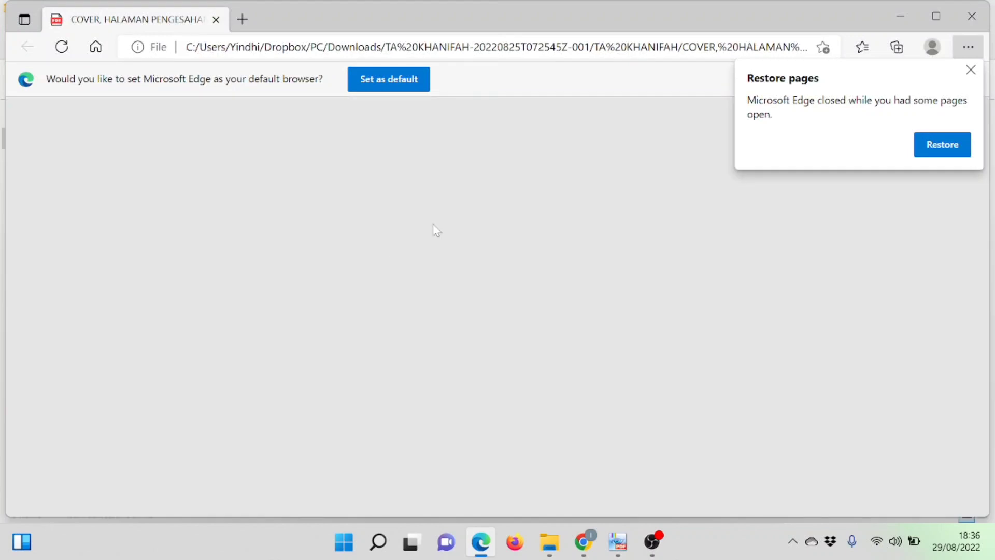
pyautogui.click(969, 71)
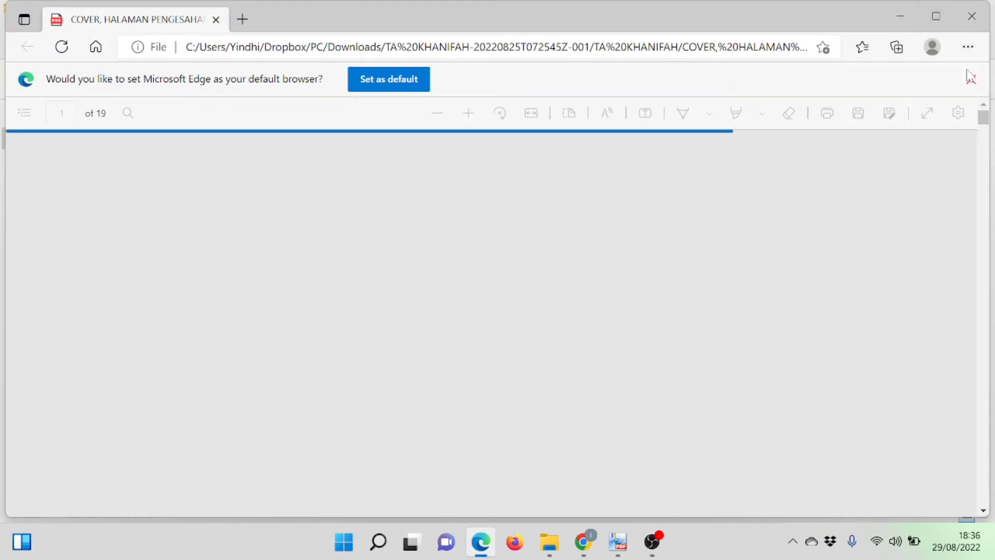
pyautogui.scroll(10, 674, 312)
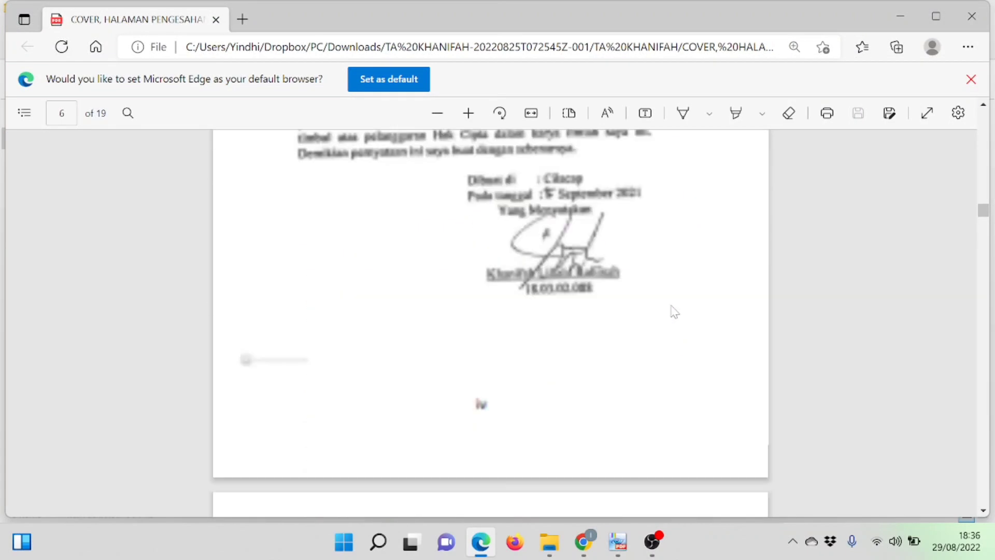
pyautogui.scroll(5, 674, 311)
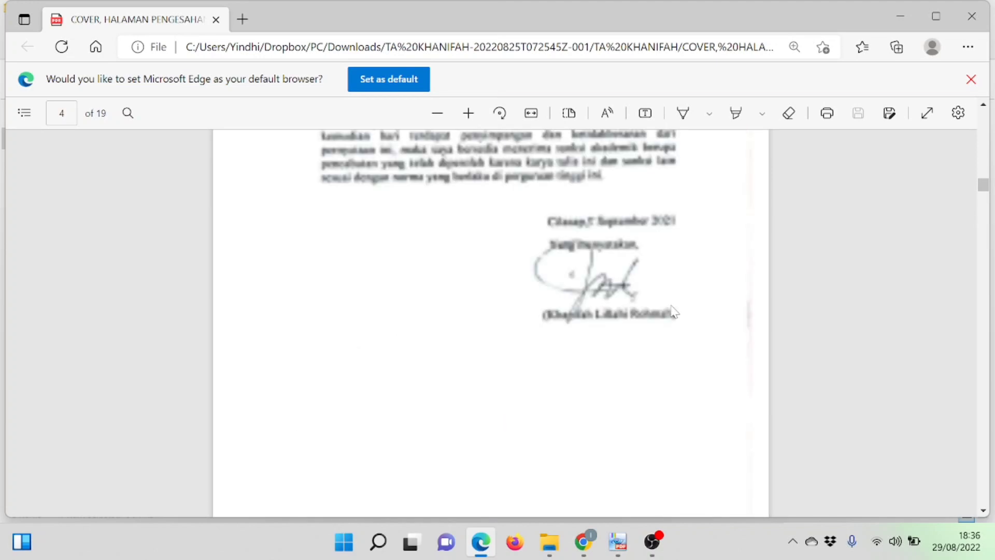
pyautogui.scroll(5, 675, 311)
pyautogui.scroll(3, 674, 311)
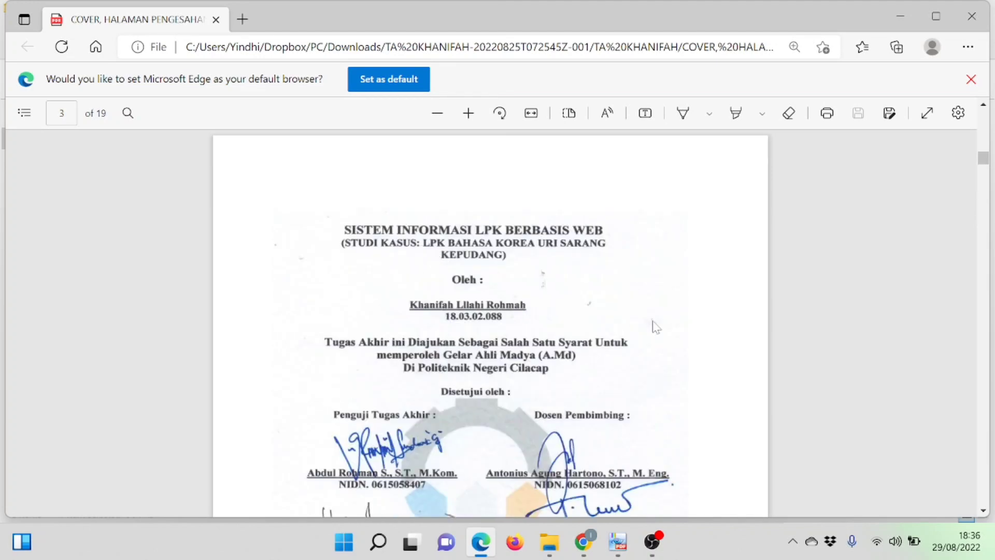
pyautogui.press('super+d')
pyautogui.moveTo(481, 542)
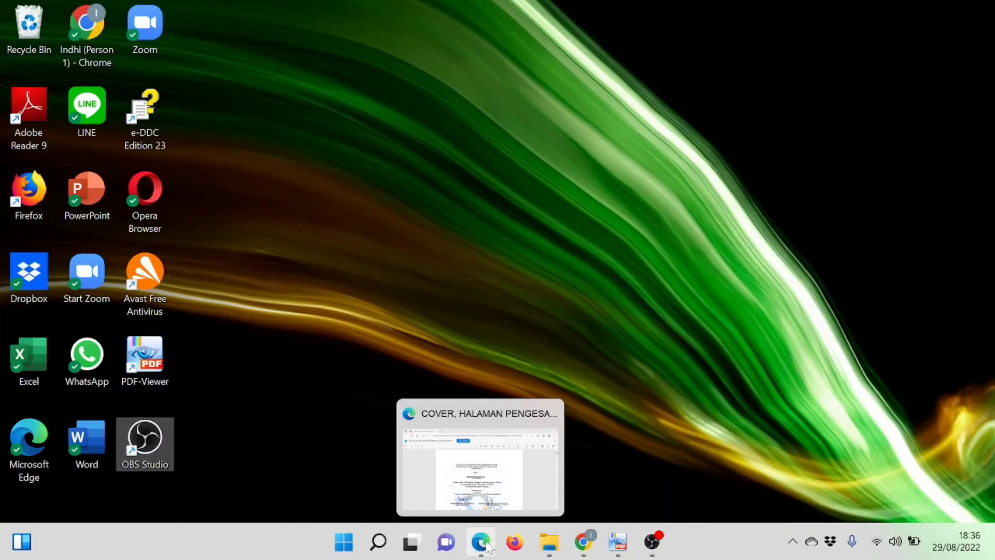
pyautogui.click(482, 481)
pyautogui.scroll(15, 503, 262)
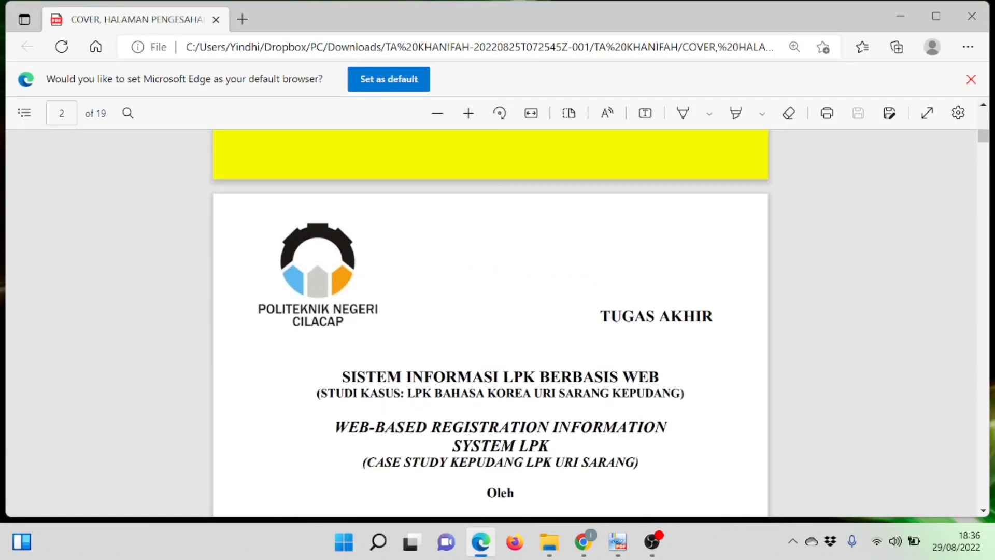
pyautogui.moveTo(341, 376); pyautogui.dragTo(684, 393)
pyautogui.hotkey('ctrl', 'c')
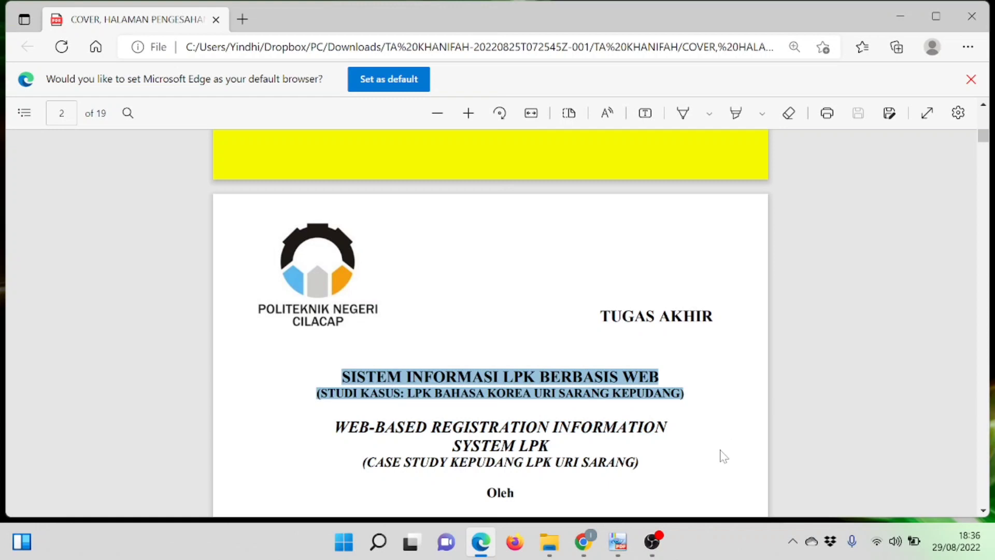
# - Add ':' to the EPrints Title and paste the copied cover title after it
pyautogui.moveTo(583, 542)
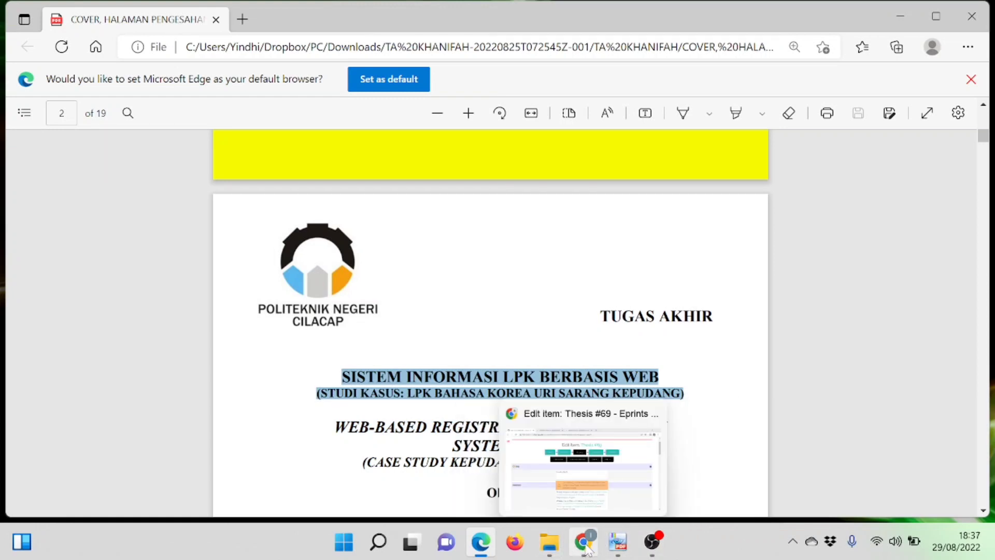
pyautogui.click(581, 469)
pyautogui.click(550, 317)
pyautogui.write(':')
pyautogui.hotkey('ctrl', 'v')
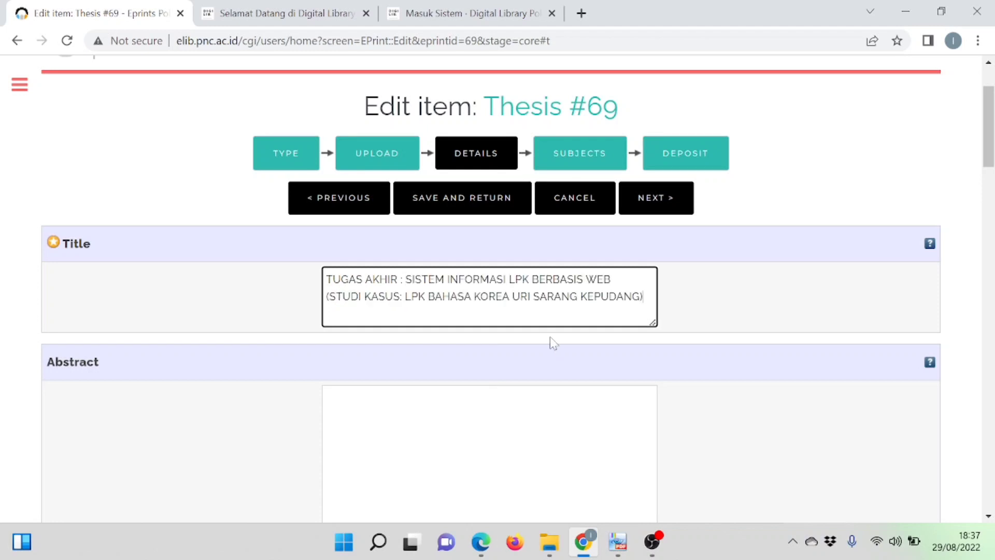
# - Place the cursor in the empty Abstract field, then bring the cover PDF back up
pyautogui.scroll(-2, 549, 337)
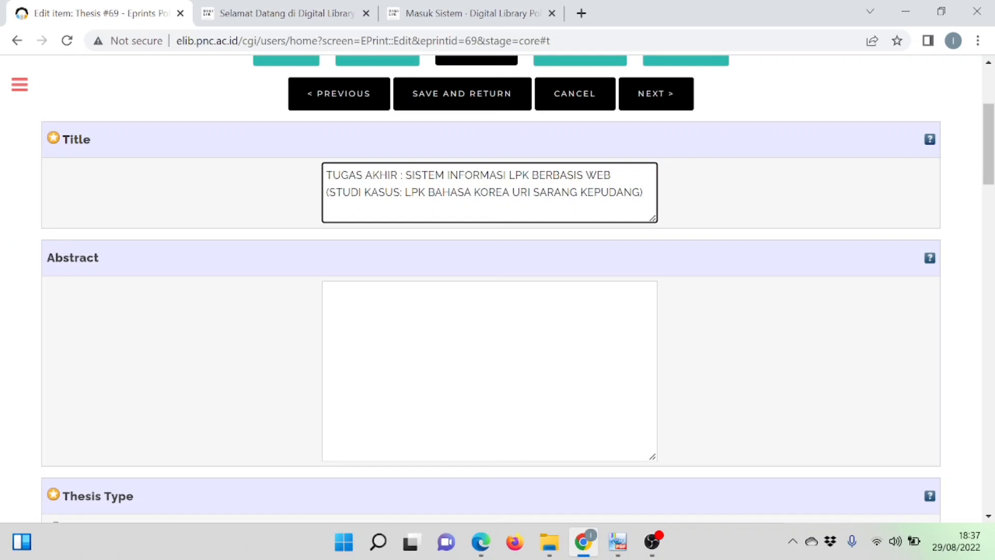
pyautogui.click(490, 342)
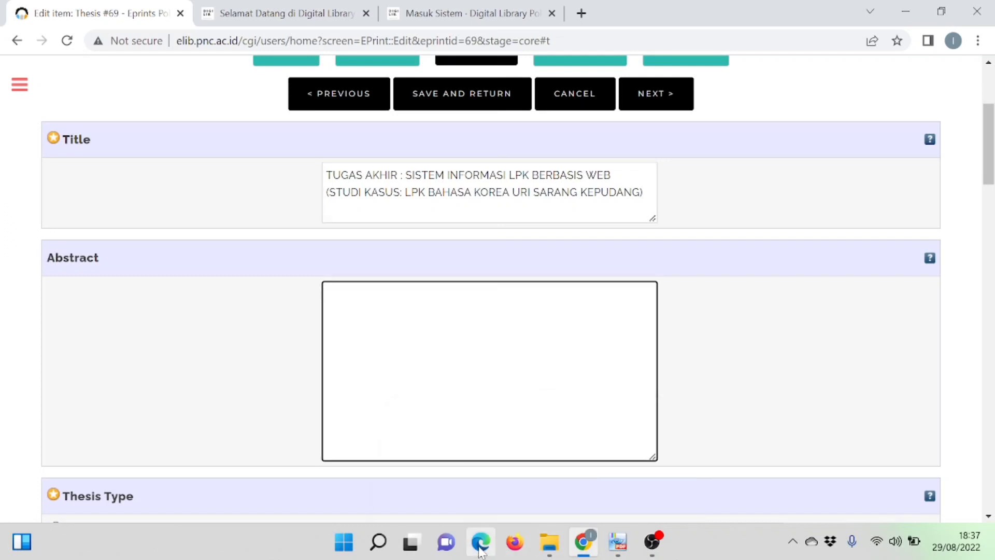
pyautogui.moveTo(481, 541)
pyautogui.click(469, 478)
pyautogui.scroll(-10, 500, 311)
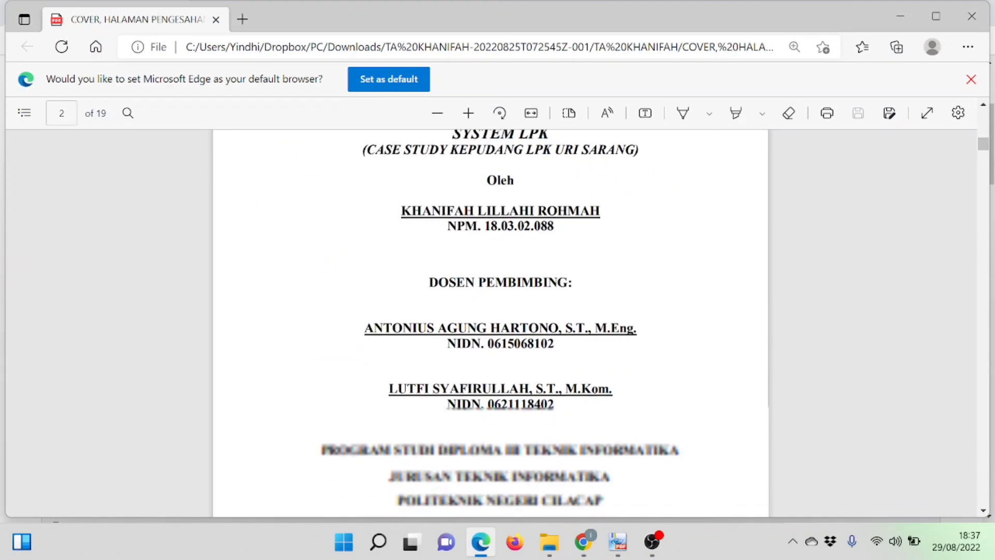
# - Get the thesis cover PDF back in front among the open windows
pyautogui.scroll(-10, 461, 486)
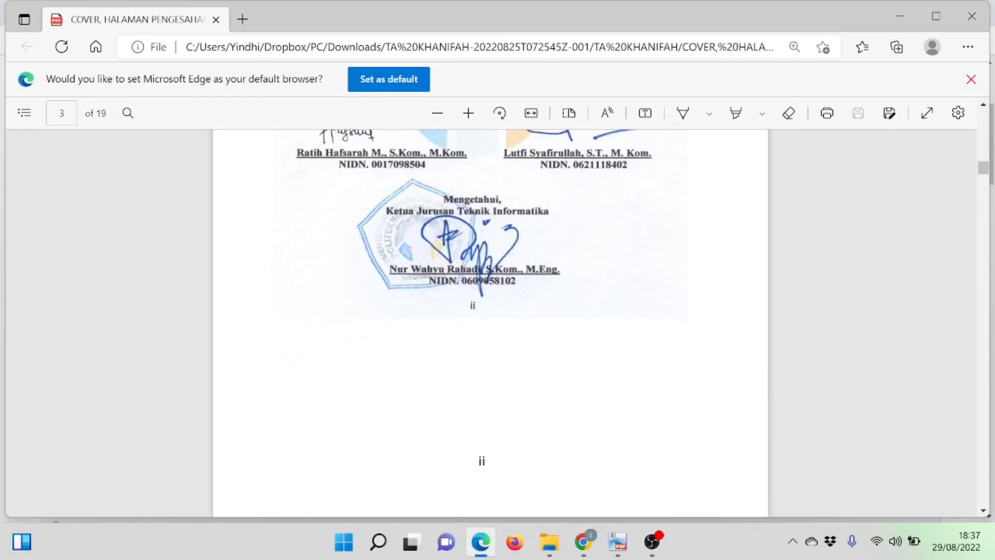
pyautogui.press('super+Tab')
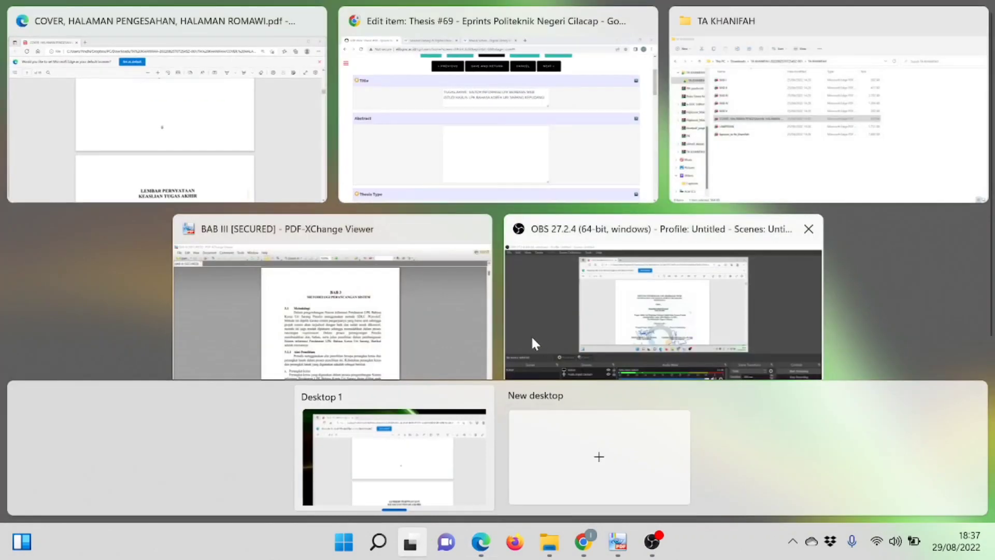
pyautogui.click(425, 285)
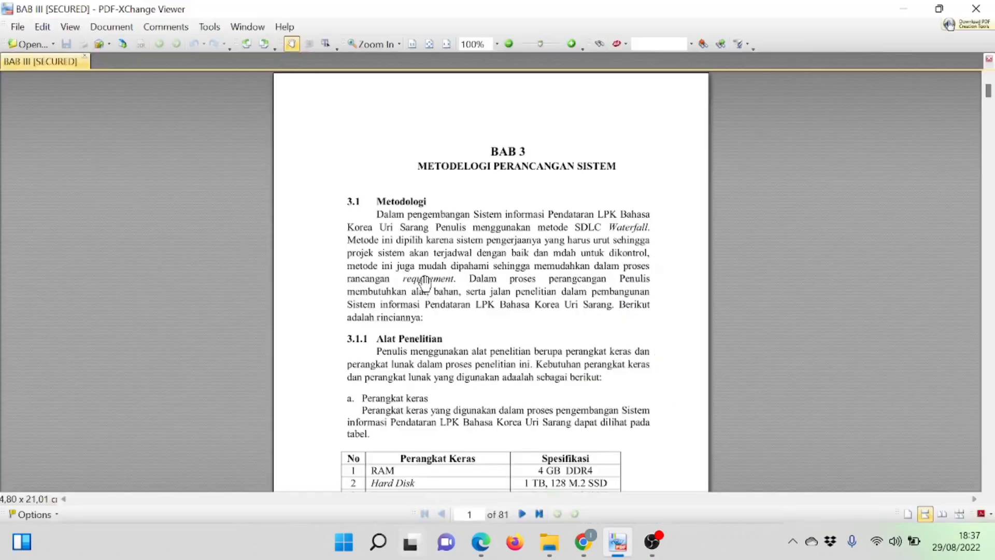
pyautogui.moveTo(481, 541)
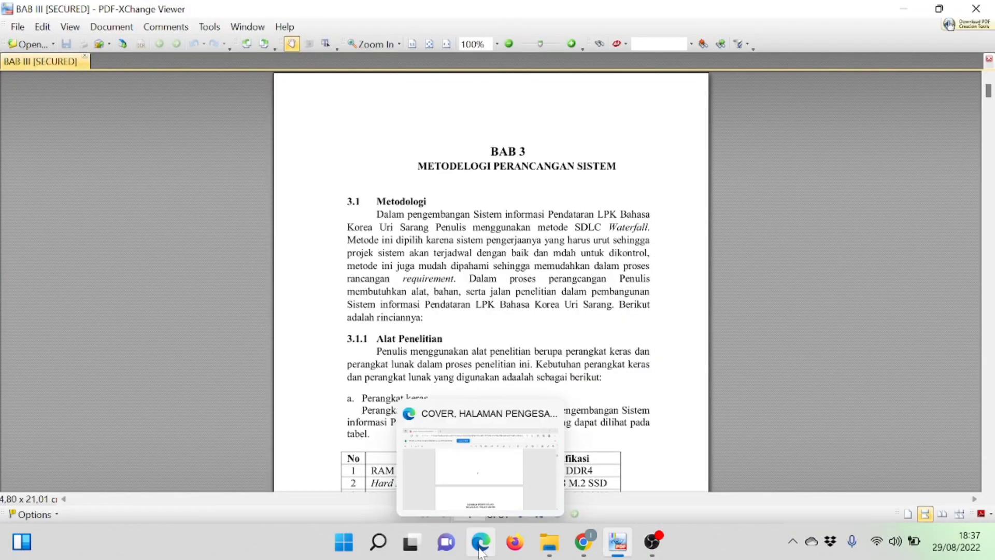
pyautogui.click(467, 450)
pyautogui.scroll(-20, 467, 450)
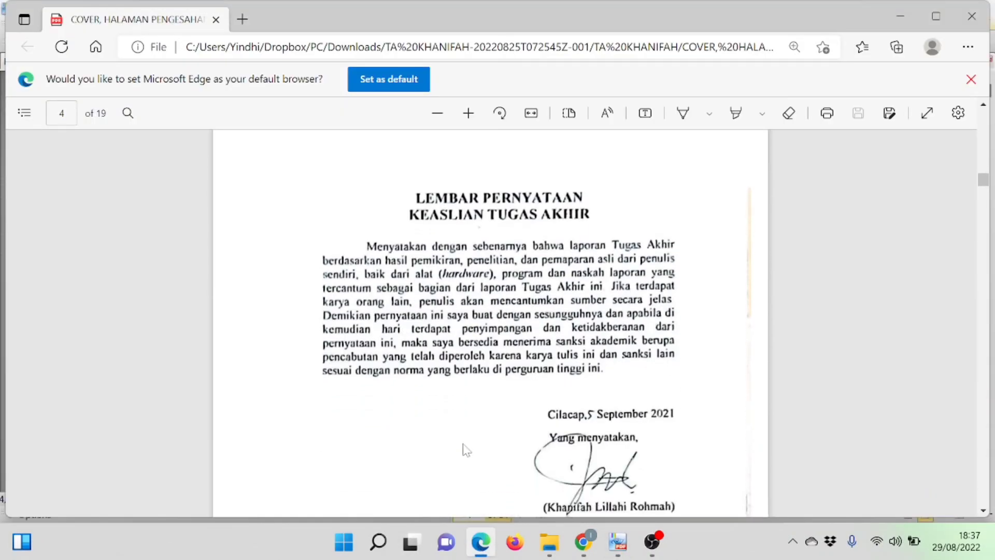
pyautogui.press('super+Tab')
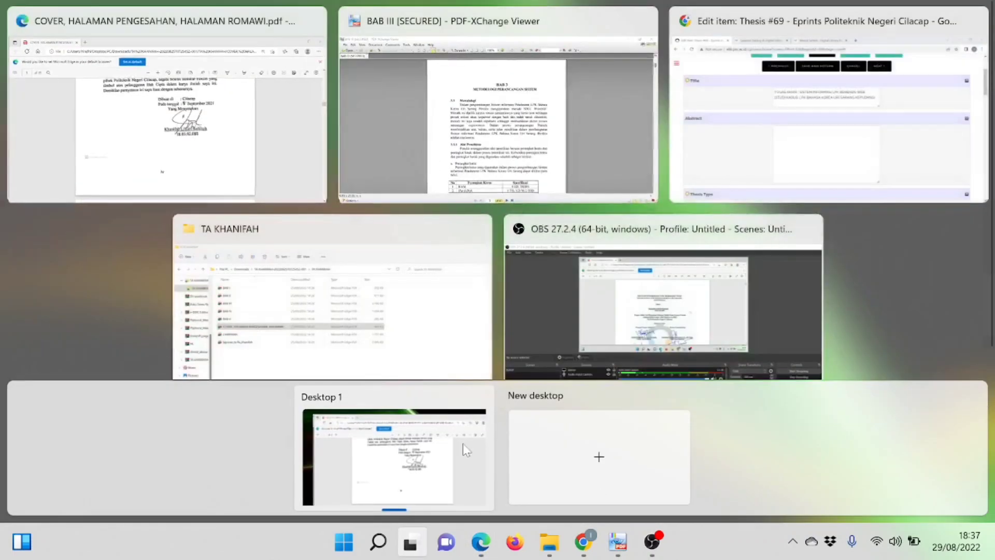
pyautogui.click(226, 119)
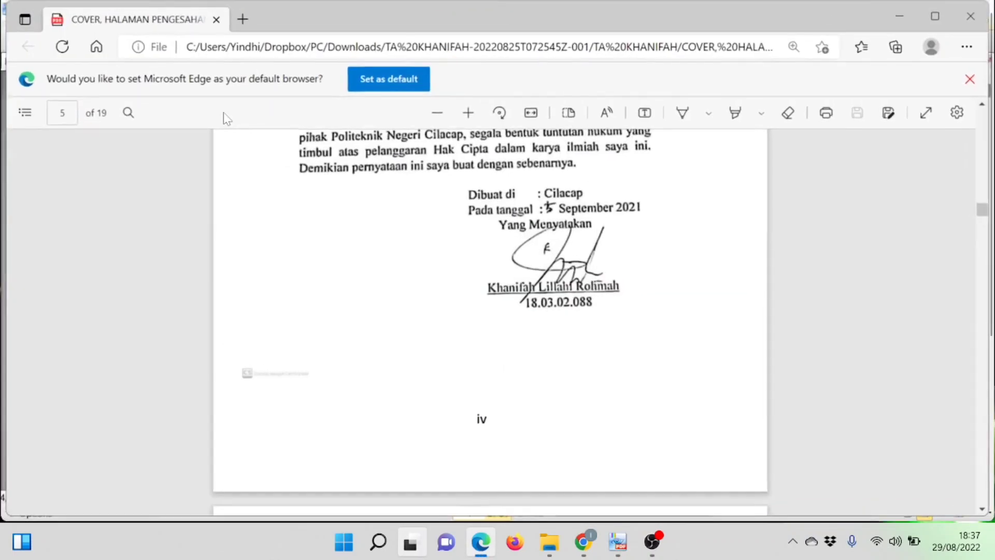
# - Select the full ABSTRAK paragraph on page 6 and return to the EPrints form
pyautogui.scroll(-5, 424, 294)
pyautogui.scroll(-2, 425, 296)
pyautogui.scroll(3, 425, 295)
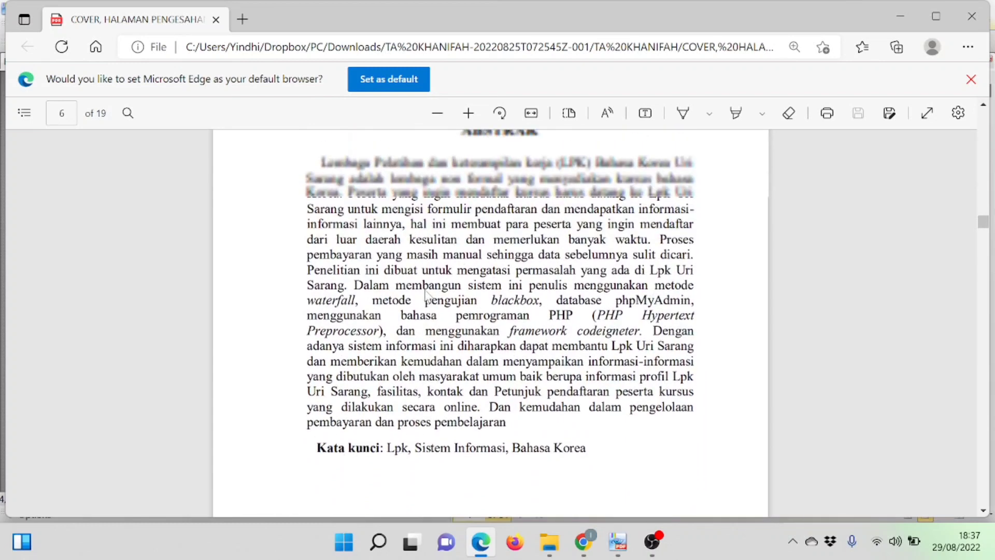
pyautogui.moveTo(322, 175); pyautogui.dragTo(506, 437)
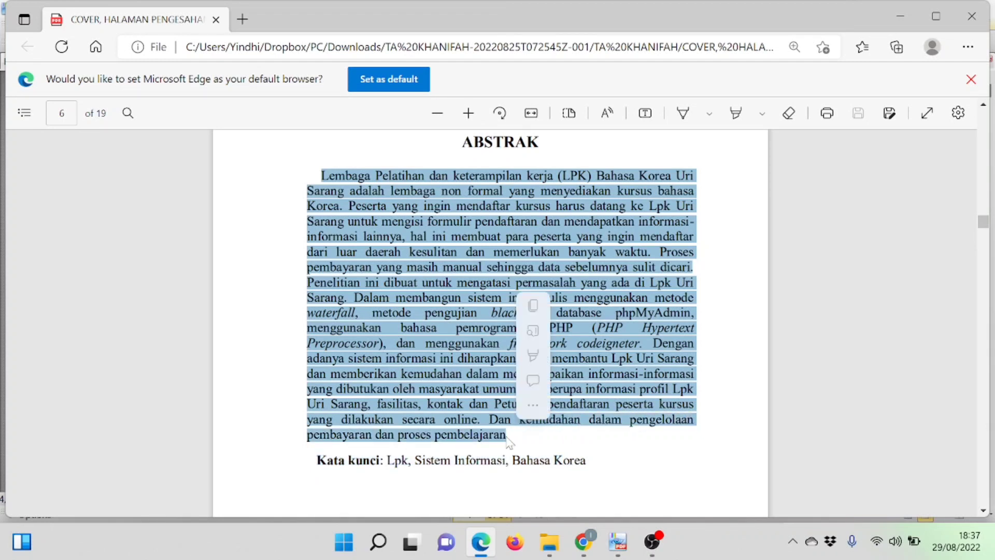
pyautogui.moveTo(565, 555)
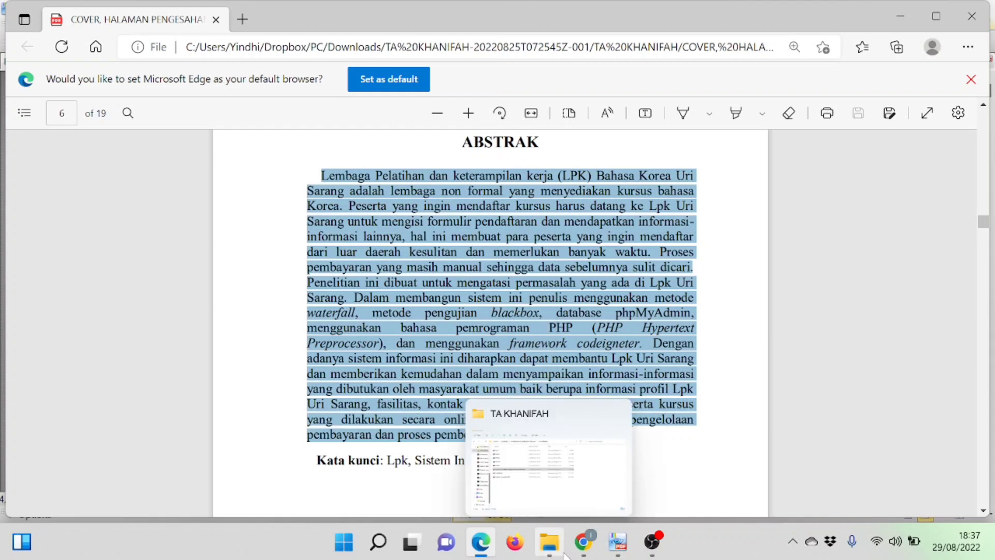
pyautogui.click(557, 463)
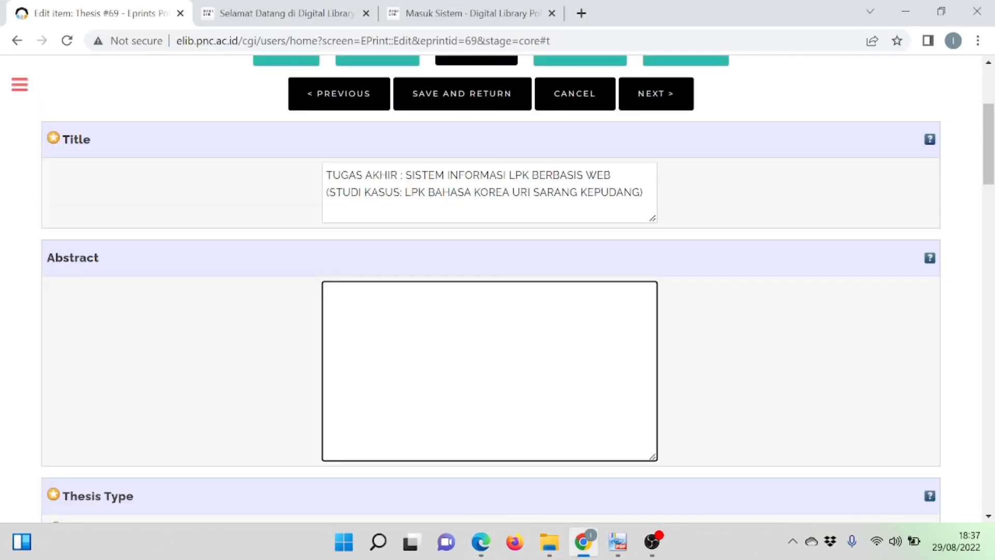
# - Paste the abstract into Abstract, set Thesis Type to Diploma, and focus Creators row 1 Family Name
pyautogui.hotkey('ctrl', 'v')
pyautogui.scroll(-4, 717, 420)
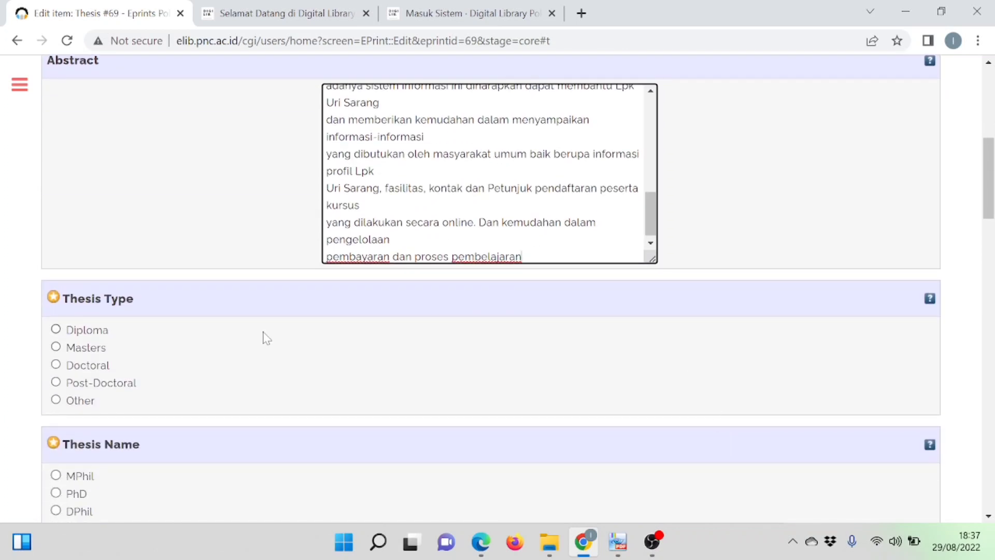
pyautogui.click(58, 331)
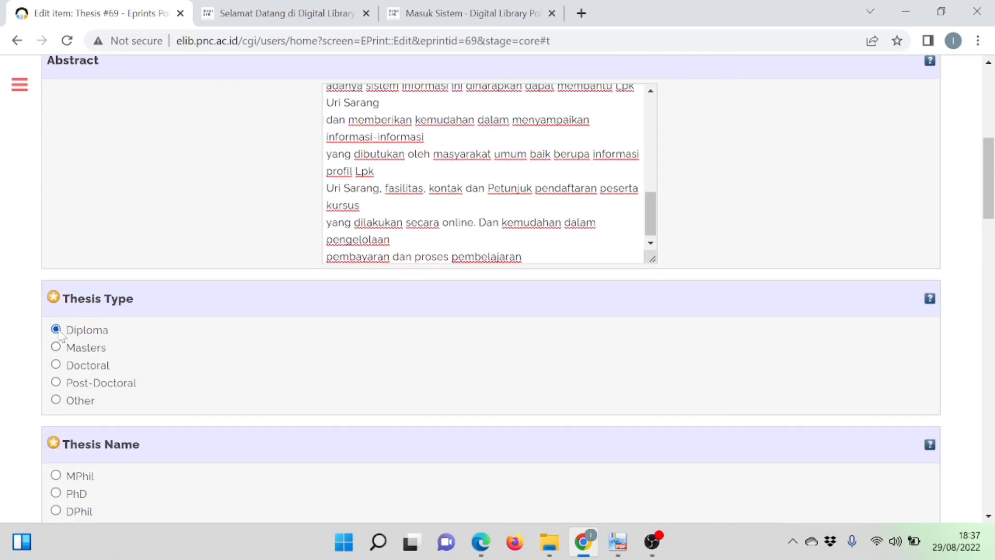
pyautogui.scroll(-2, 301, 425)
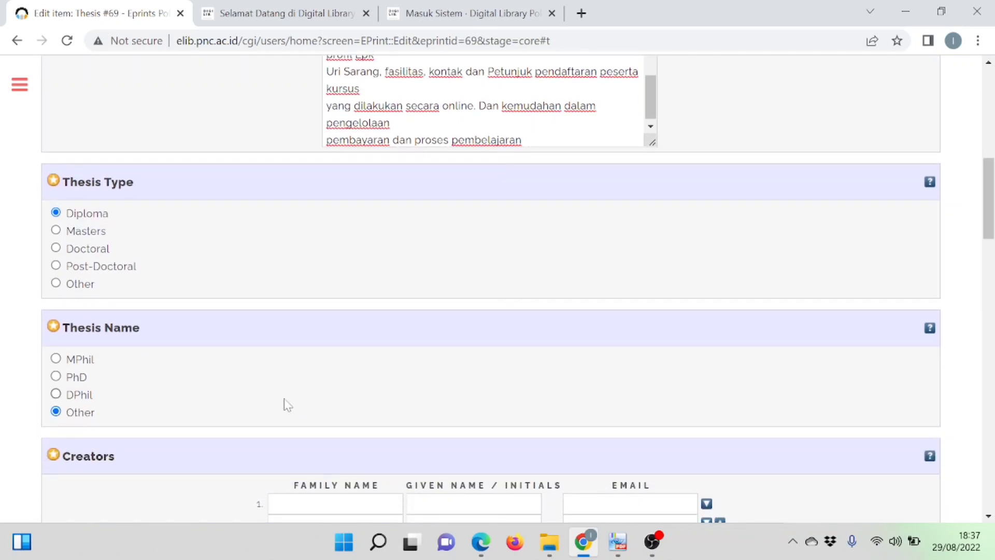
pyautogui.scroll(-3, 285, 404)
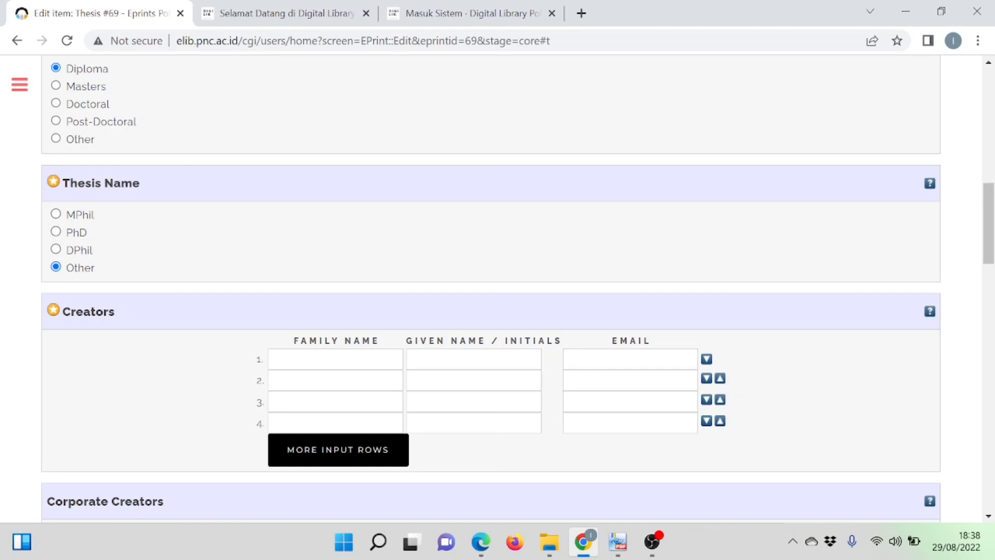
pyautogui.click(336, 360)
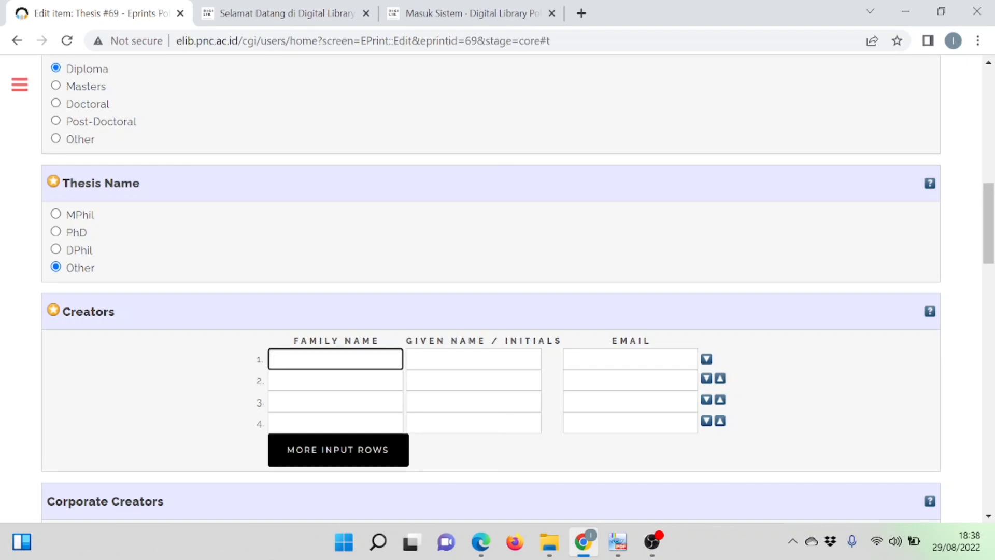
pyautogui.moveTo(583, 555)
# - Copy the author's family name from the PDF title page into Creators row 1 Family Name
pyautogui.moveTo(481, 546)
pyautogui.click(474, 468)
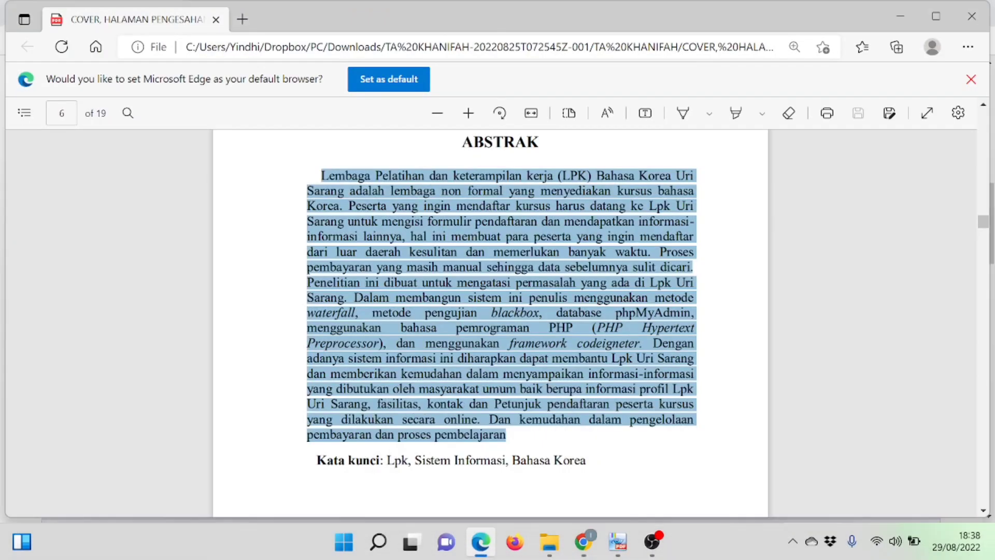
pyautogui.scroll(10, 475, 466)
pyautogui.scroll(15, 491, 322)
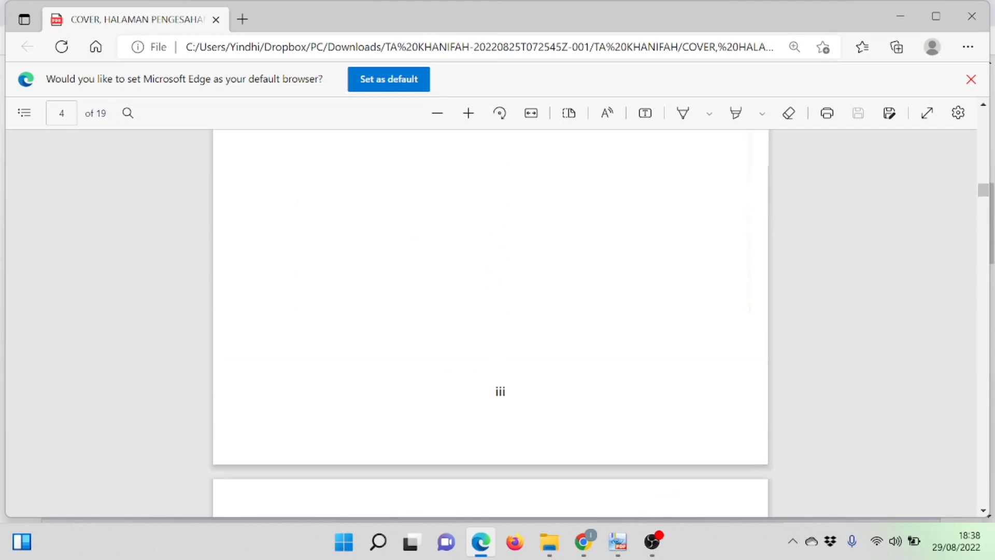
pyautogui.scroll(15, 491, 321)
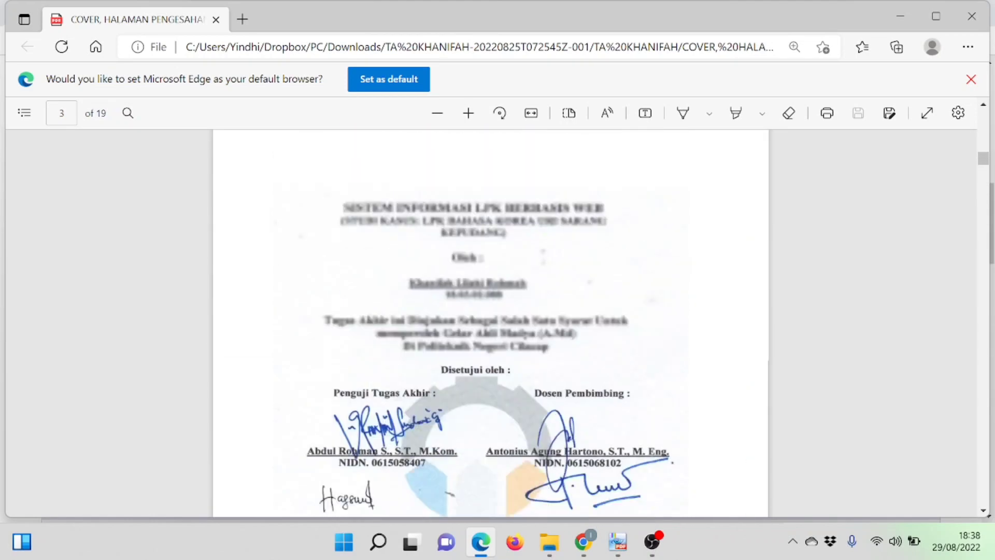
pyautogui.scroll(2, 491, 321)
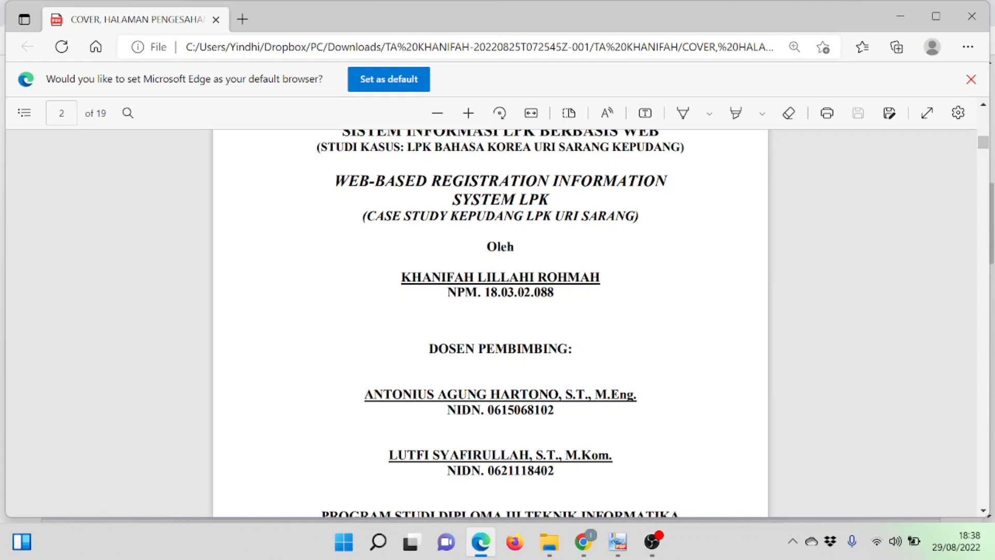
pyautogui.moveTo(600, 277); pyautogui.dragTo(543, 279)
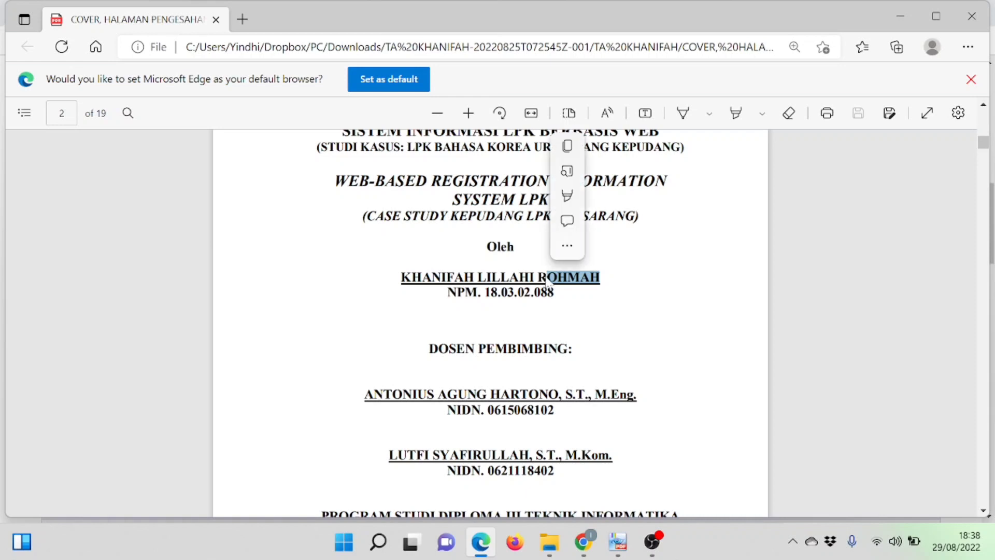
pyautogui.click(642, 338)
pyautogui.scroll(1, 596, 248)
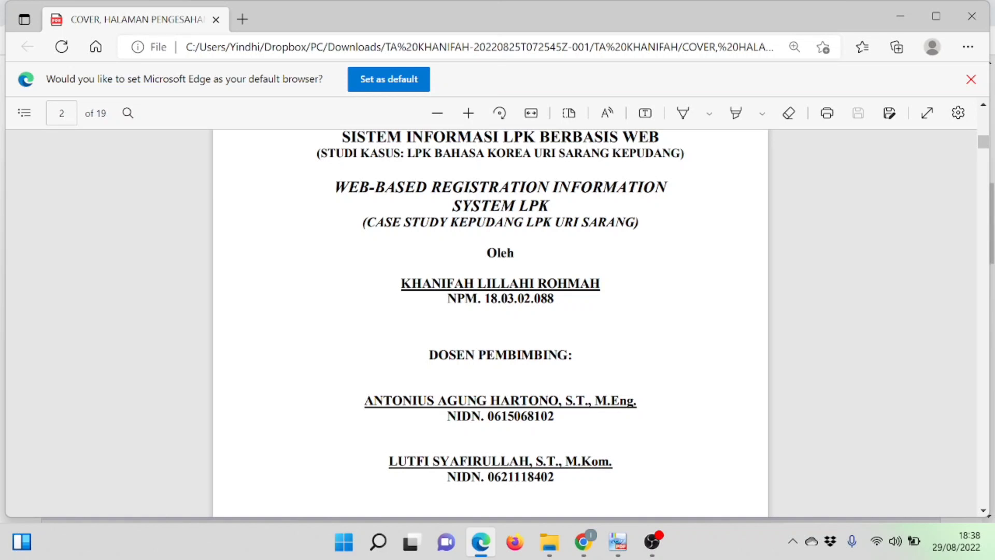
pyautogui.moveTo(601, 283); pyautogui.dragTo(533, 283)
pyautogui.hotkey('ctrl', 'c')
pyautogui.moveTo(621, 548)
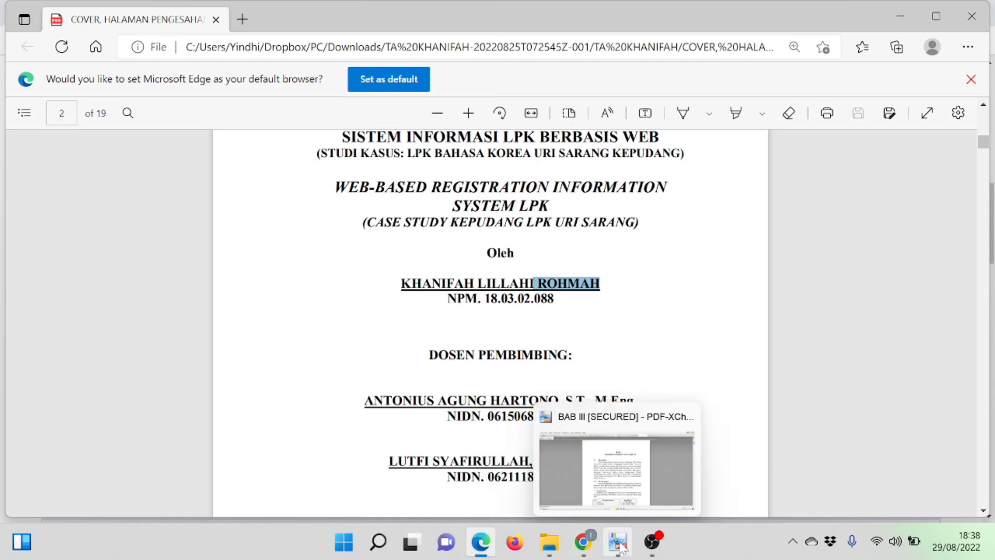
pyautogui.click(570, 460)
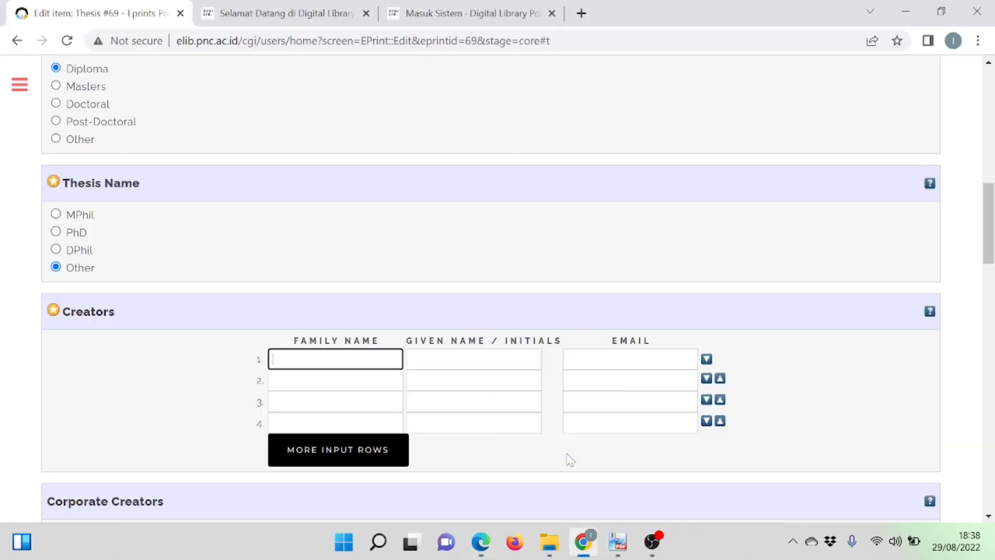
pyautogui.hotkey('ctrl', 'v')
pyautogui.press('Tab')
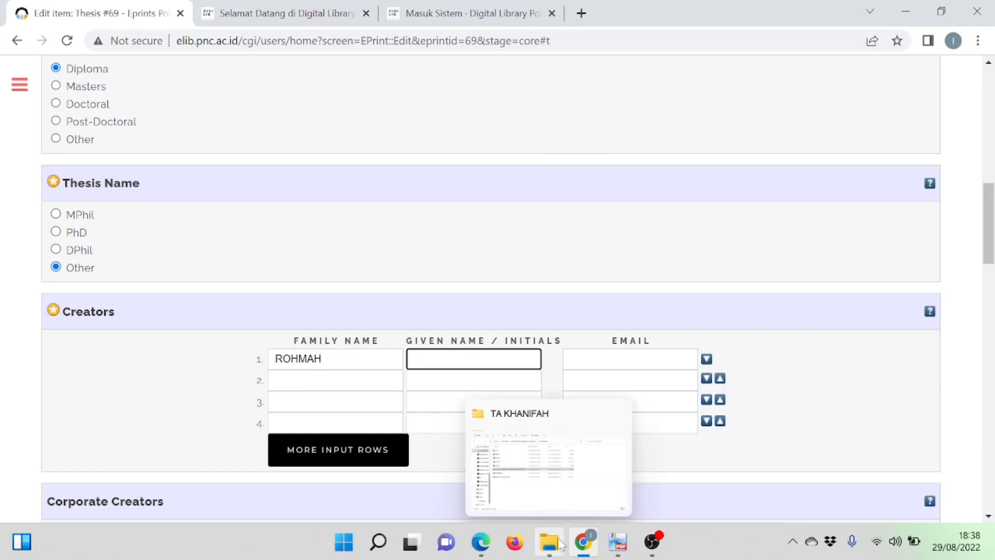
# - Copy the author's given names from the title page into Creators row 1 Given Name
pyautogui.moveTo(479, 543)
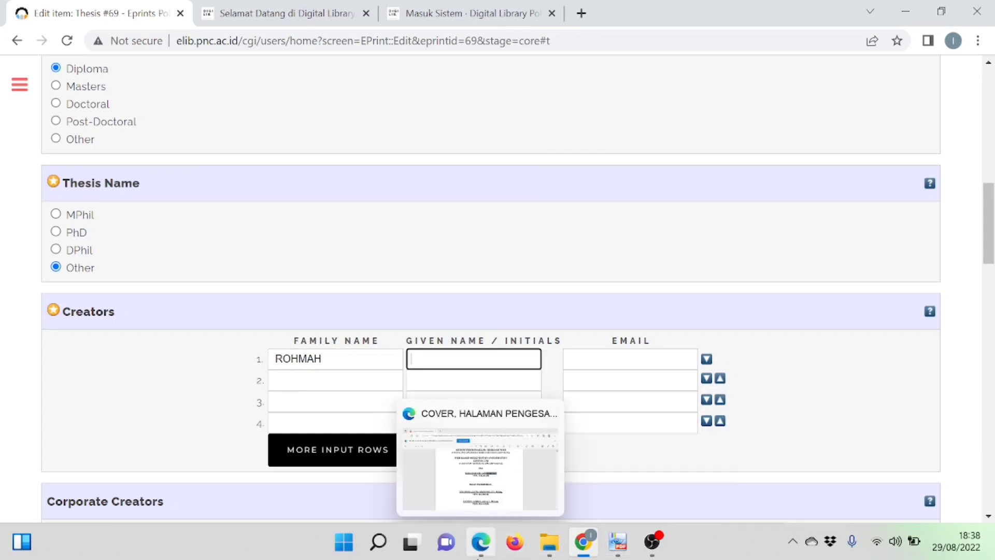
pyautogui.click(483, 479)
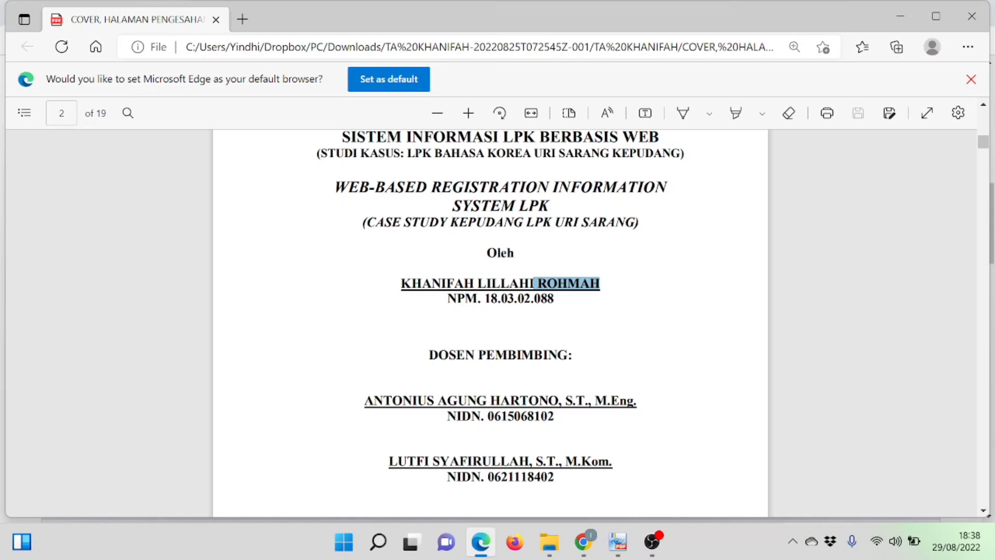
pyautogui.moveTo(402, 283); pyautogui.dragTo(441, 283)
pyautogui.moveTo(446, 283); pyautogui.dragTo(534, 284)
pyautogui.hotkey('ctrl', 'c')
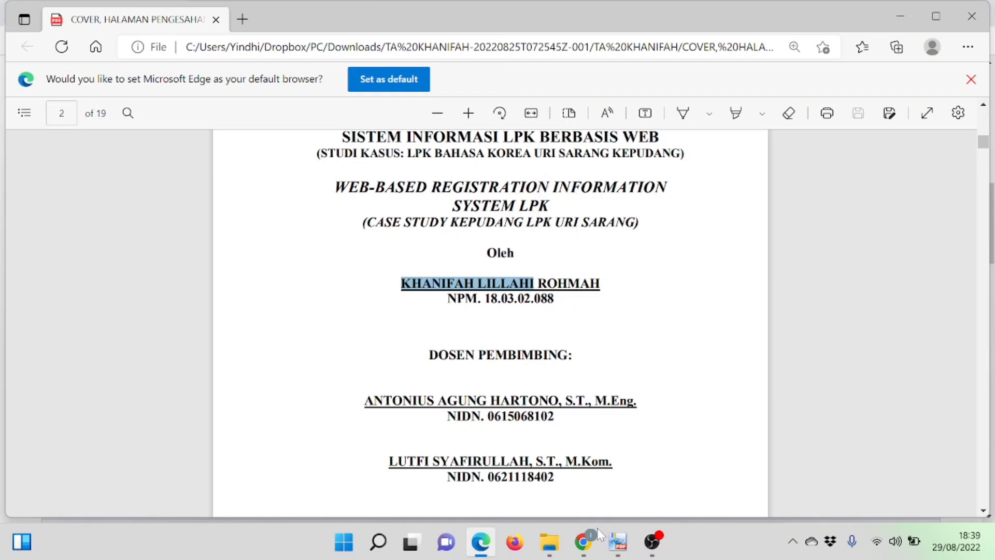
pyautogui.click(583, 541)
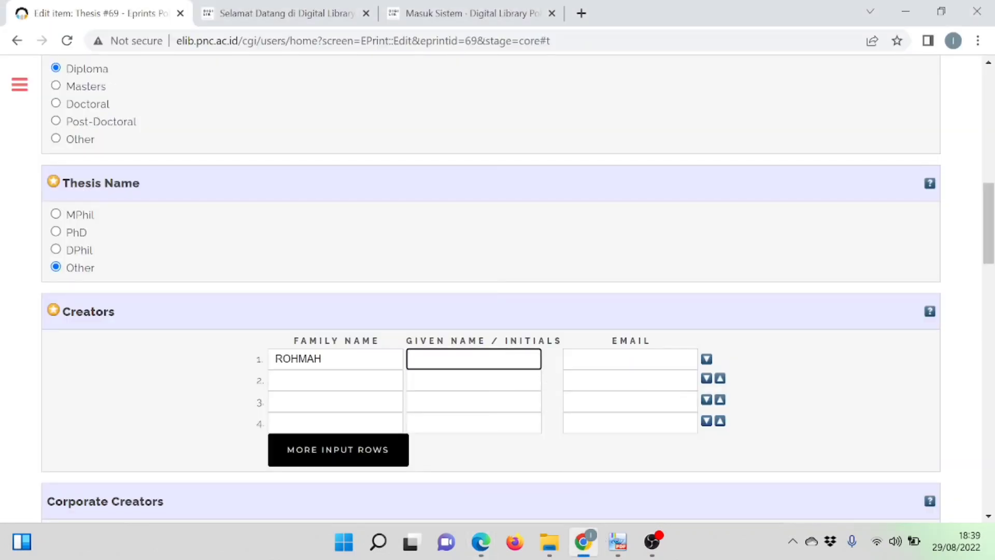
pyautogui.hotkey('ctrl', 'v')
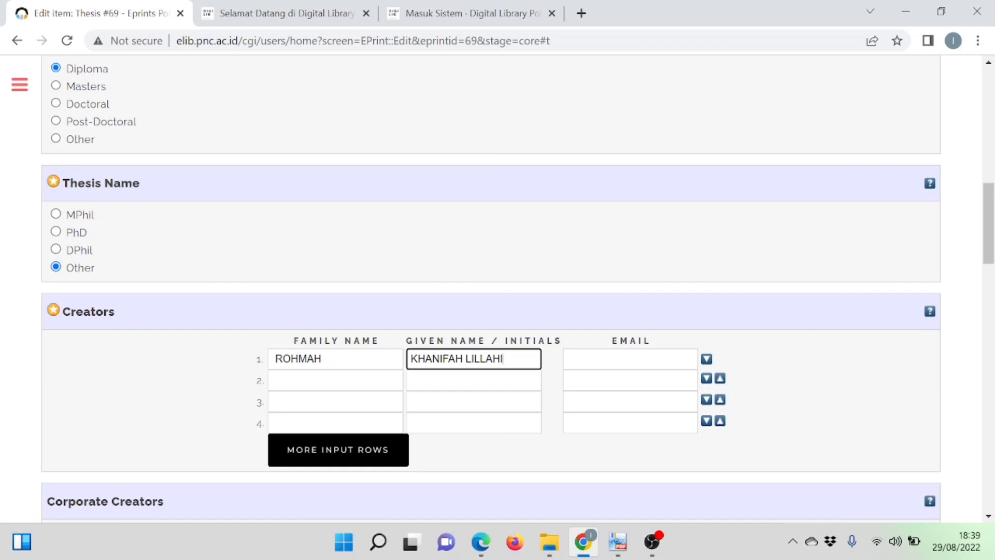
pyautogui.click(335, 381)
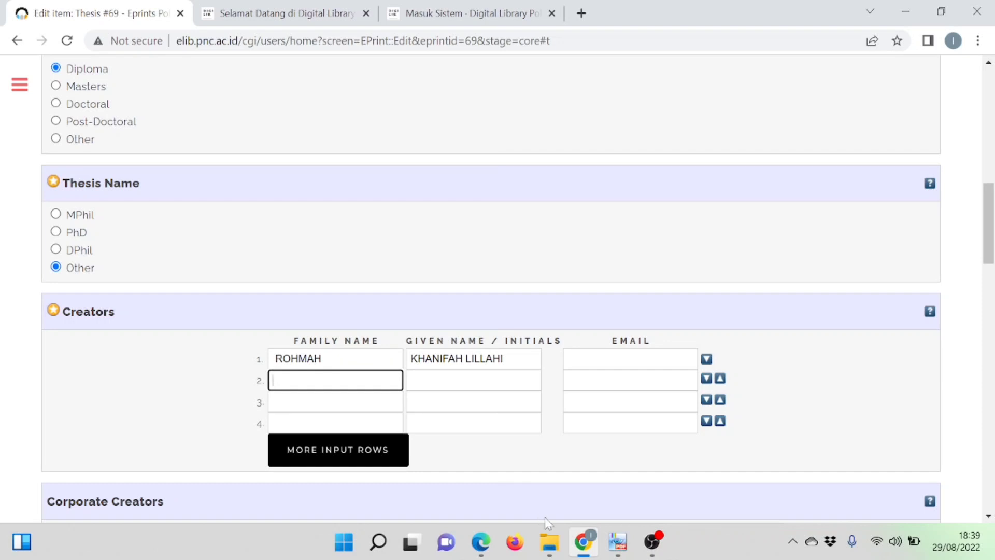
# - Copy the first supervisor's surname from the cover into Creators row 2 Family Name
pyautogui.click(484, 498)
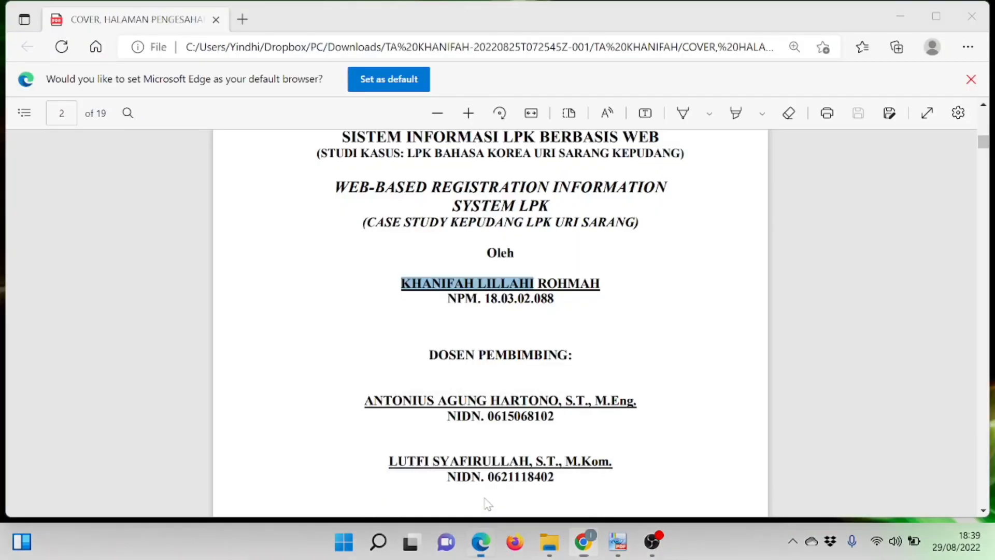
pyautogui.scroll(1, 595, 339)
pyautogui.scroll(-2, 595, 340)
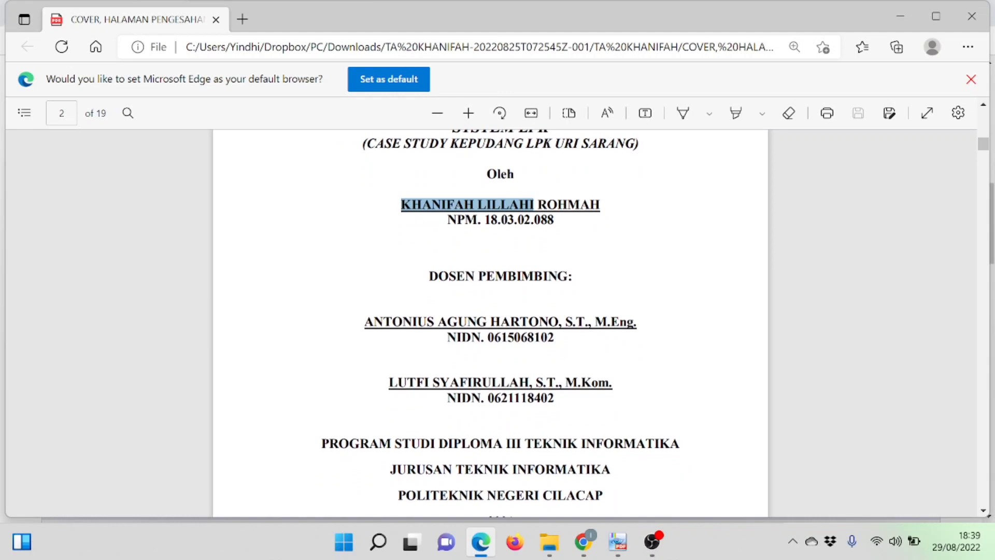
pyautogui.moveTo(562, 321); pyautogui.dragTo(487, 323)
pyautogui.hotkey('ctrl', 'c')
pyautogui.moveTo(596, 554)
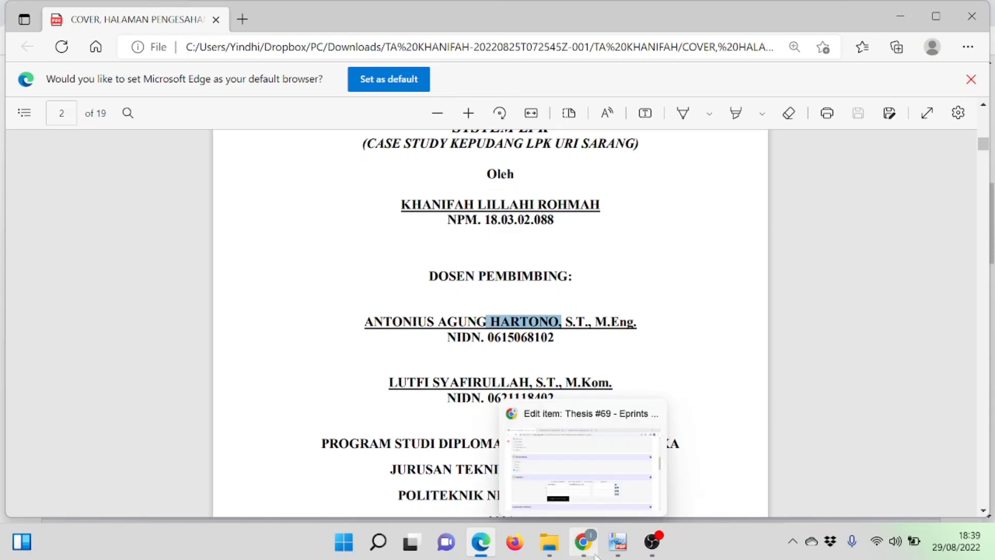
pyautogui.click(546, 446)
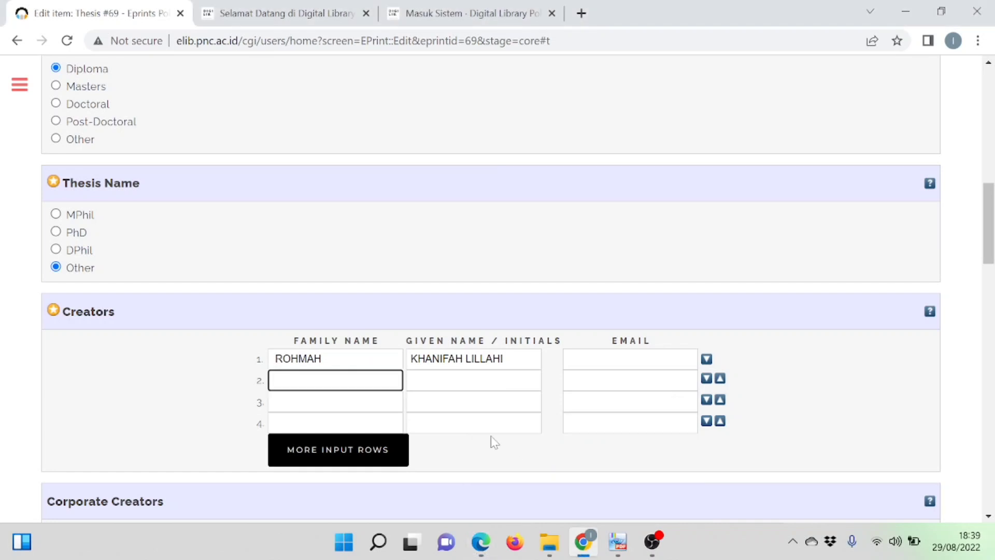
pyautogui.hotkey('ctrl', 'v')
pyautogui.click(474, 380)
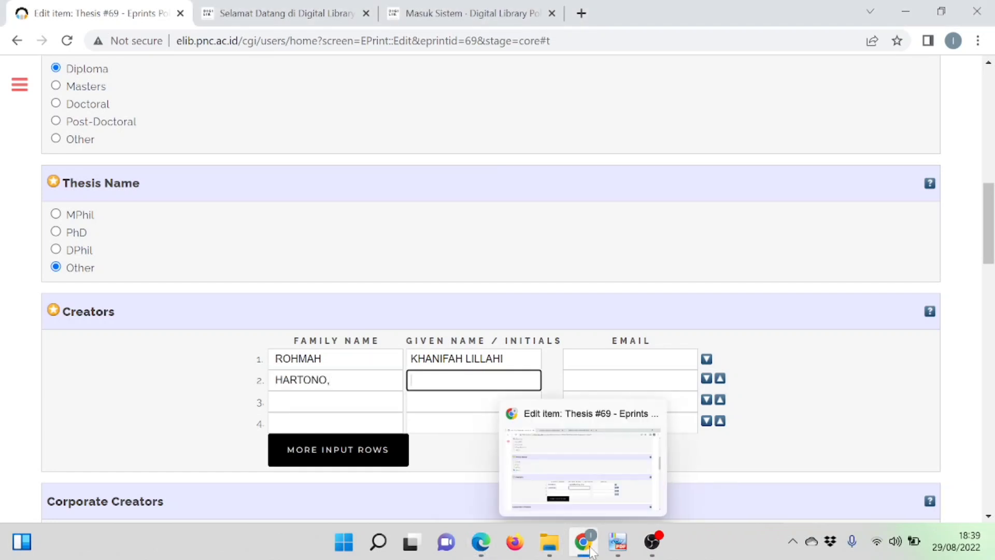
# - Copy the first supervisor's given names from the cover into Creators row 2 Given Name
pyautogui.click(487, 544)
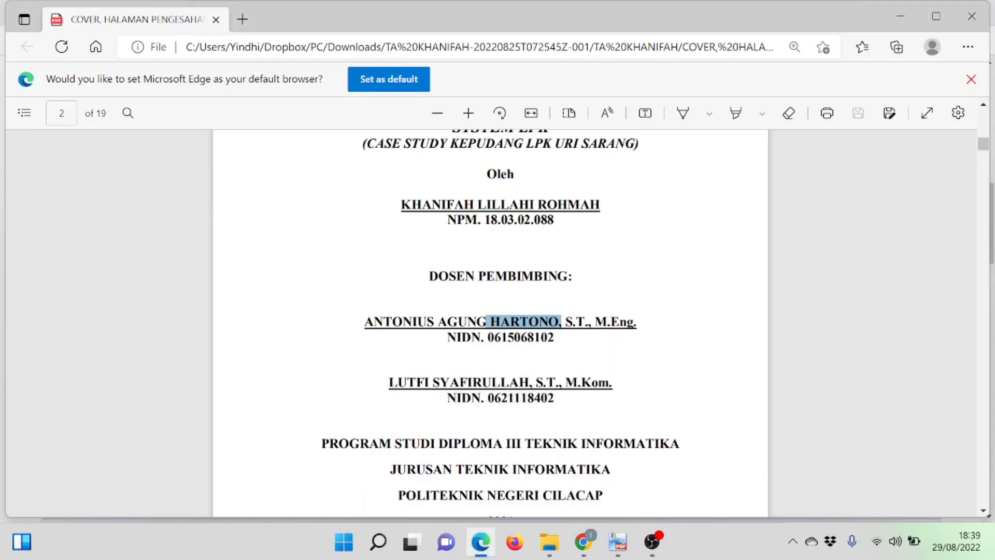
pyautogui.moveTo(364, 321); pyautogui.dragTo(486, 321)
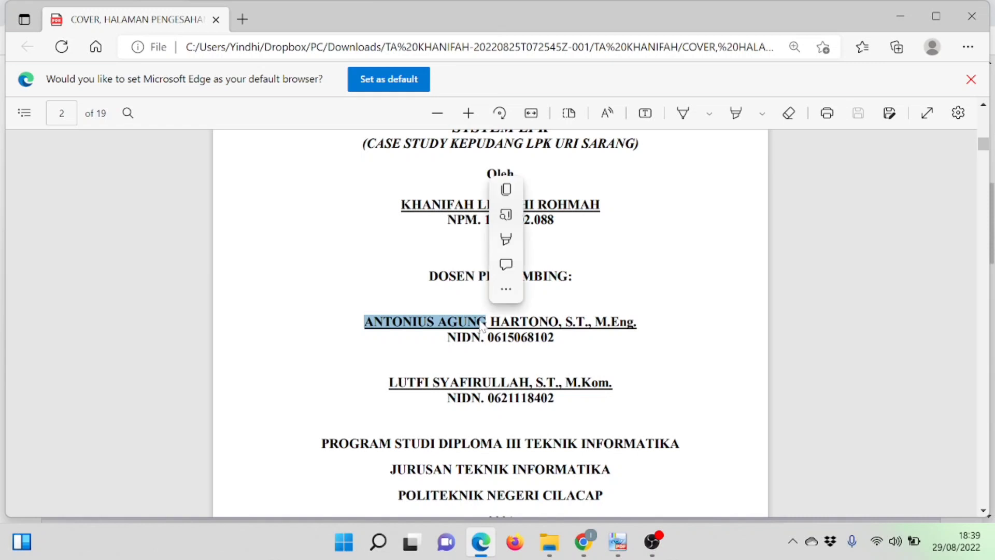
pyautogui.moveTo(583, 542)
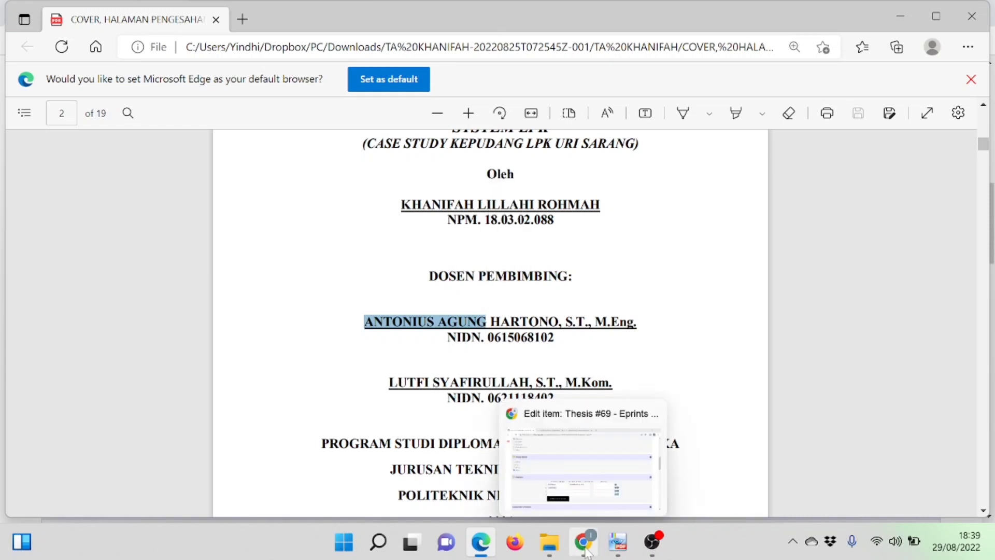
pyautogui.click(538, 452)
pyautogui.hotkey('ctrl', 'v')
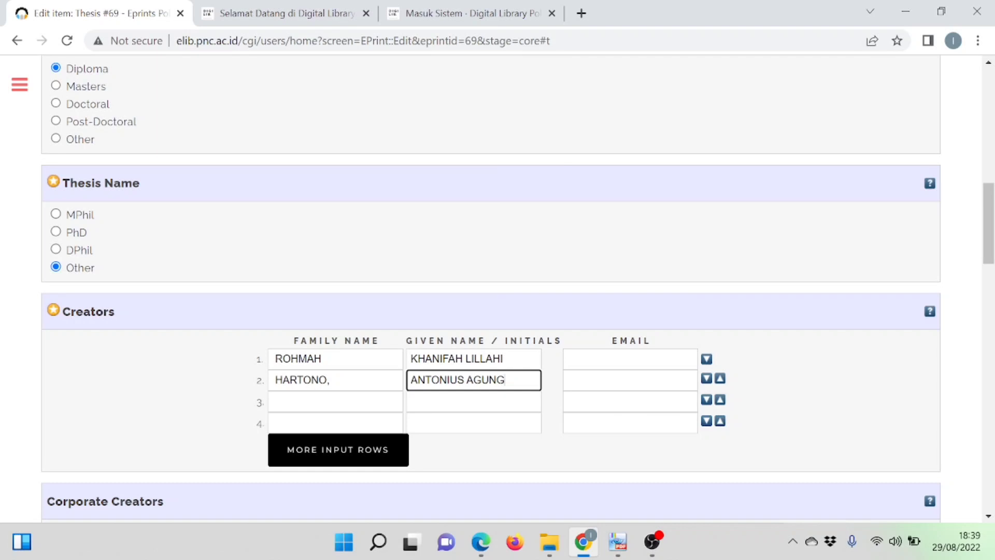
pyautogui.click(335, 401)
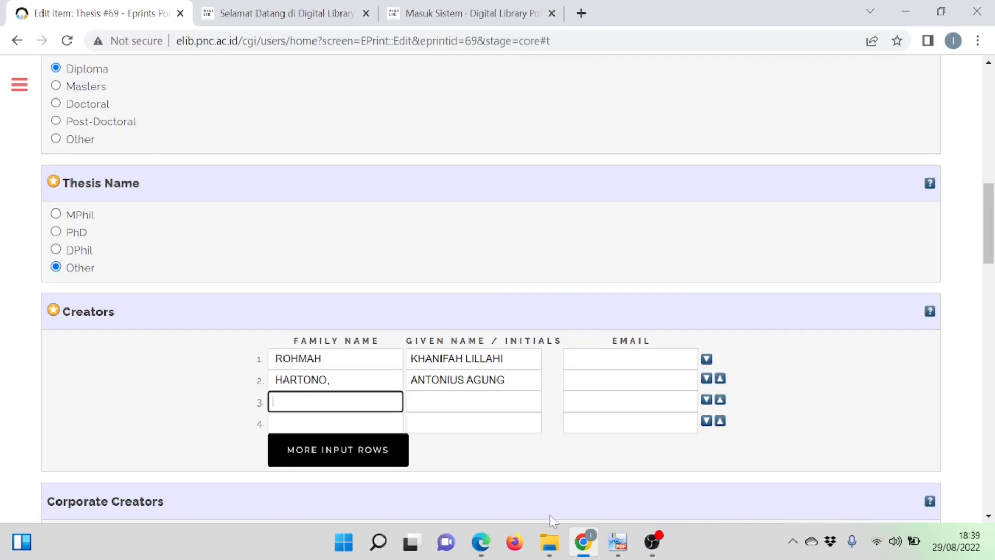
# - Copy the second supervisor's family name from the cover into Creators row 3 Family Name
pyautogui.click(481, 542)
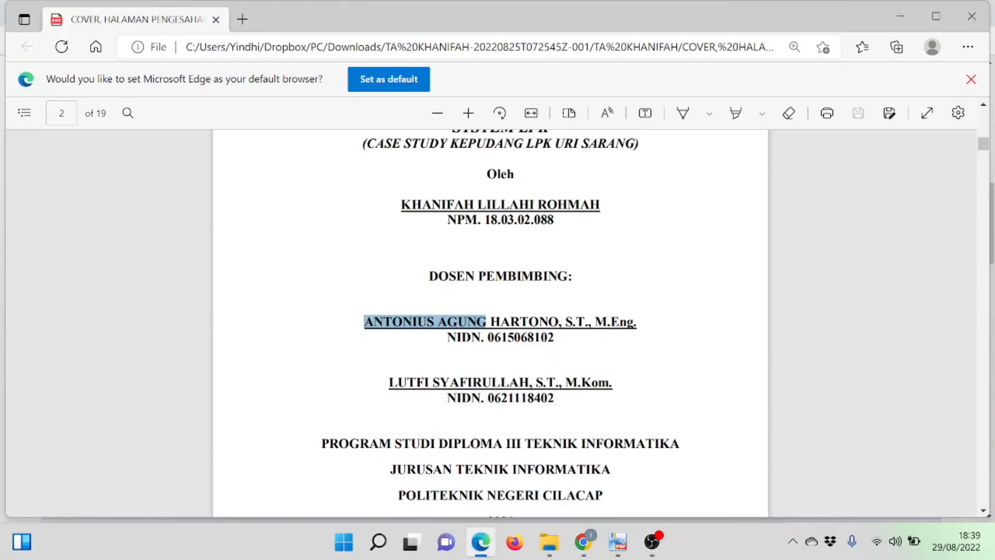
pyautogui.scroll(-1, 500, 322)
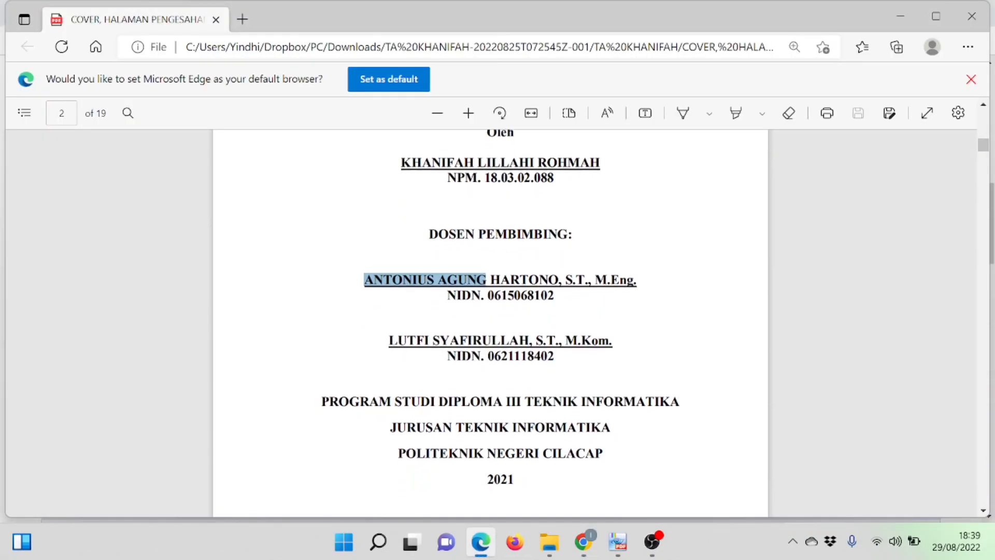
pyautogui.moveTo(529, 340); pyautogui.dragTo(432, 340)
pyautogui.hotkey('ctrl', 'c')
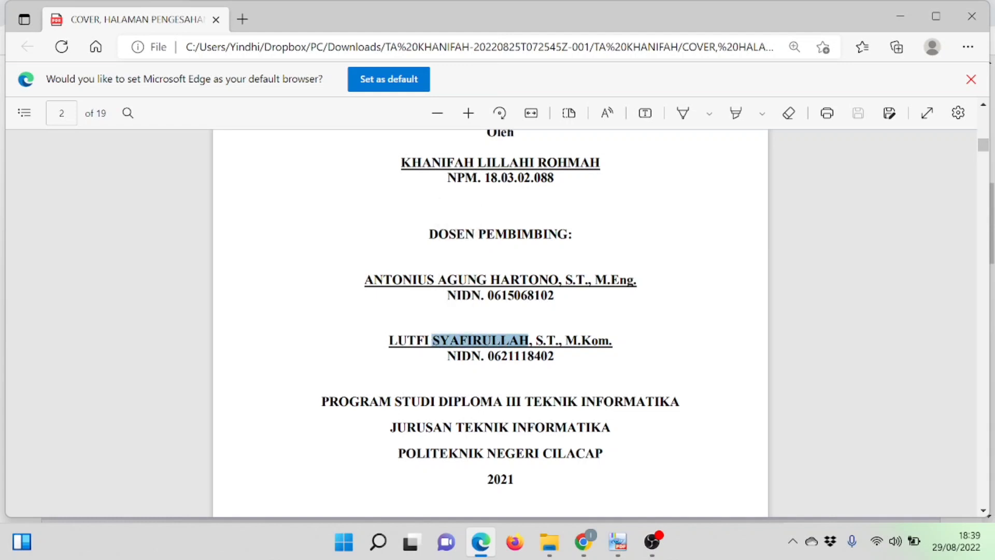
pyautogui.moveTo(583, 542)
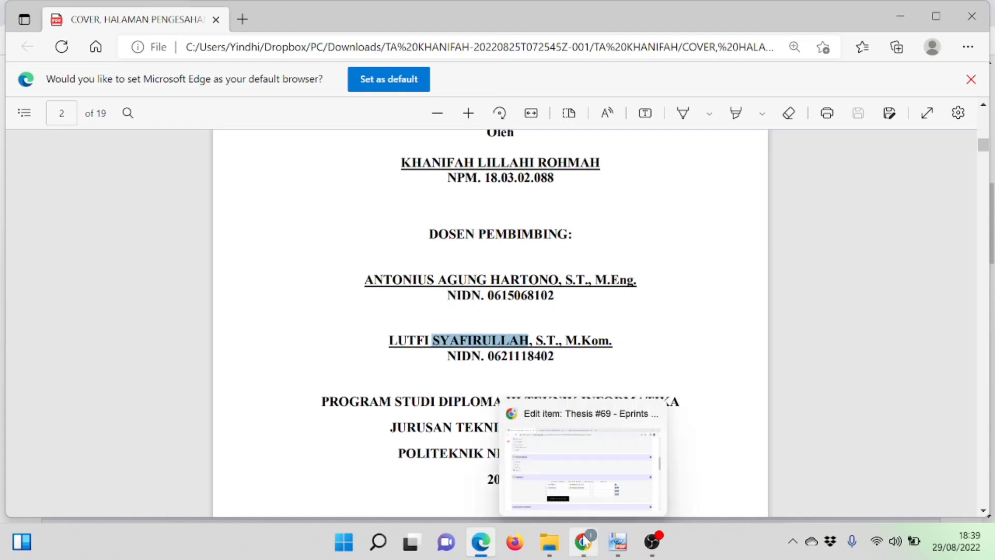
pyautogui.click(563, 469)
pyautogui.hotkey('ctrl', 'v')
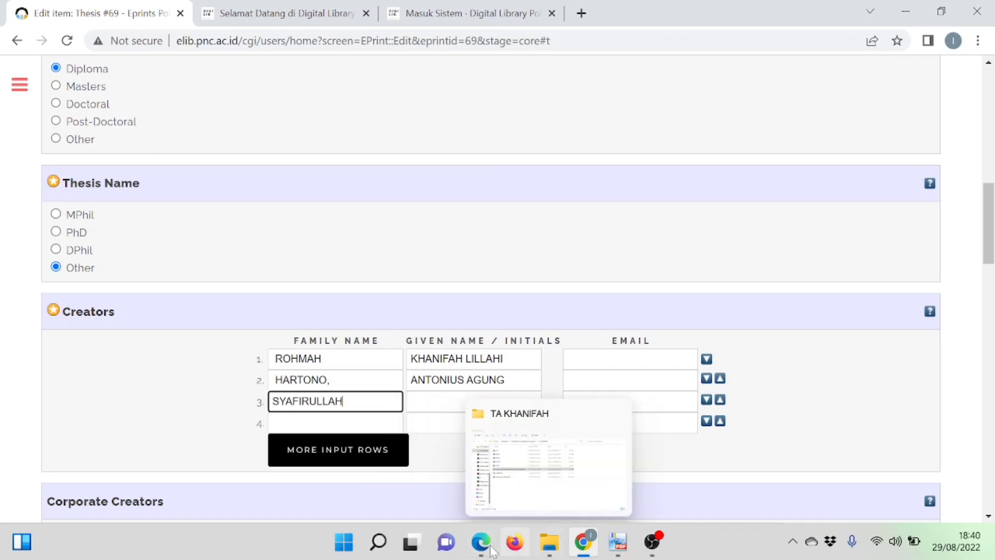
# - Copy the second supervisor's given name from the cover into Creators row 3 Given Name
pyautogui.moveTo(481, 542)
pyautogui.click(472, 466)
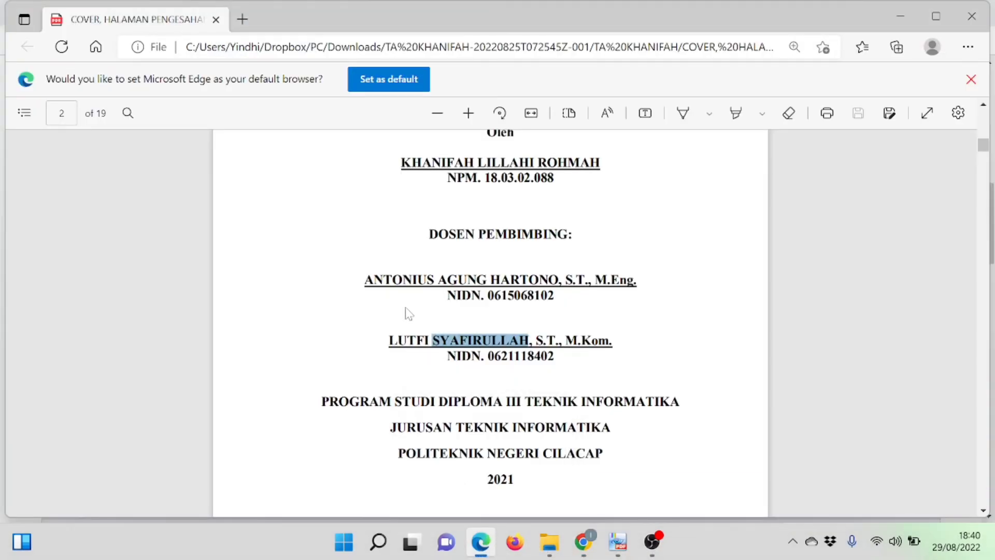
pyautogui.moveTo(389, 340); pyautogui.dragTo(429, 340)
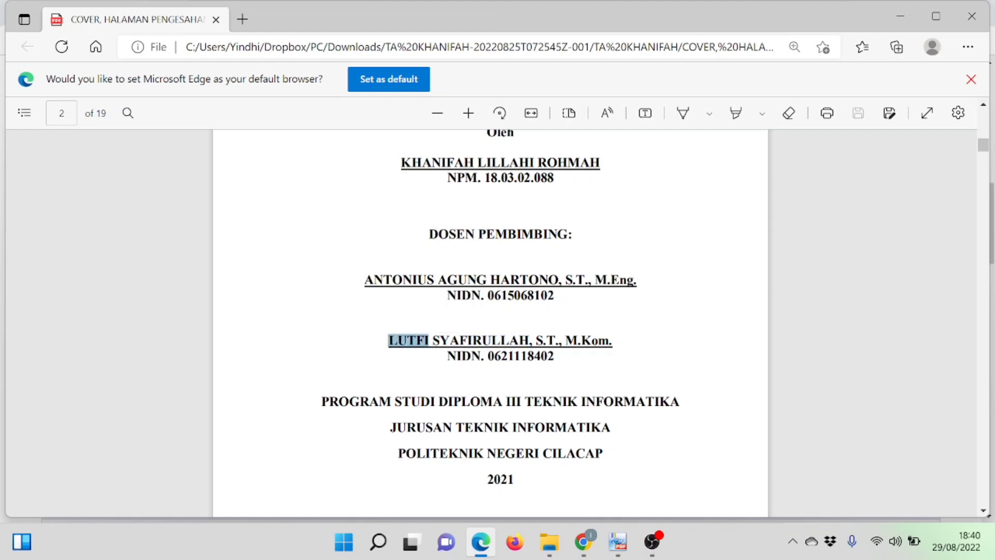
pyautogui.moveTo(611, 551)
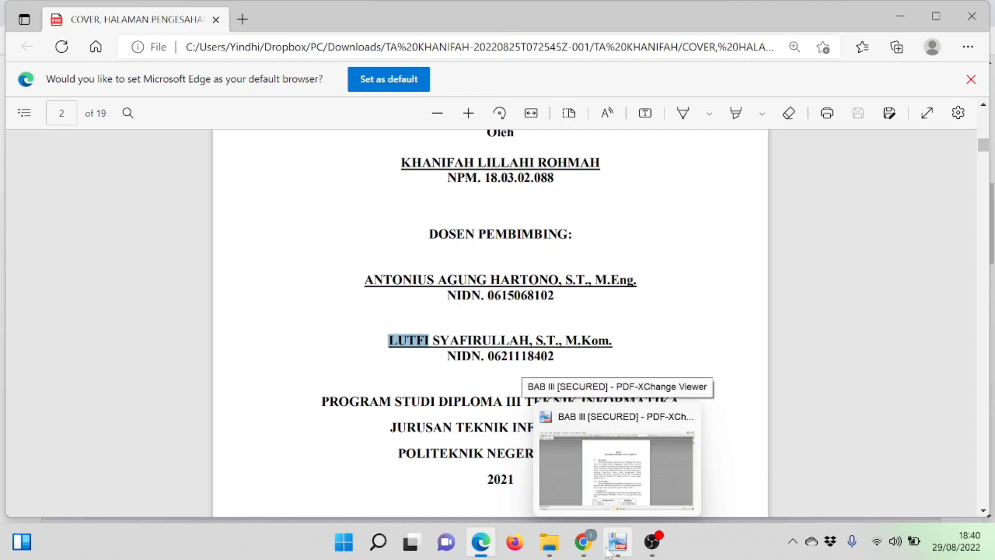
pyautogui.moveTo(583, 544)
pyautogui.click(562, 467)
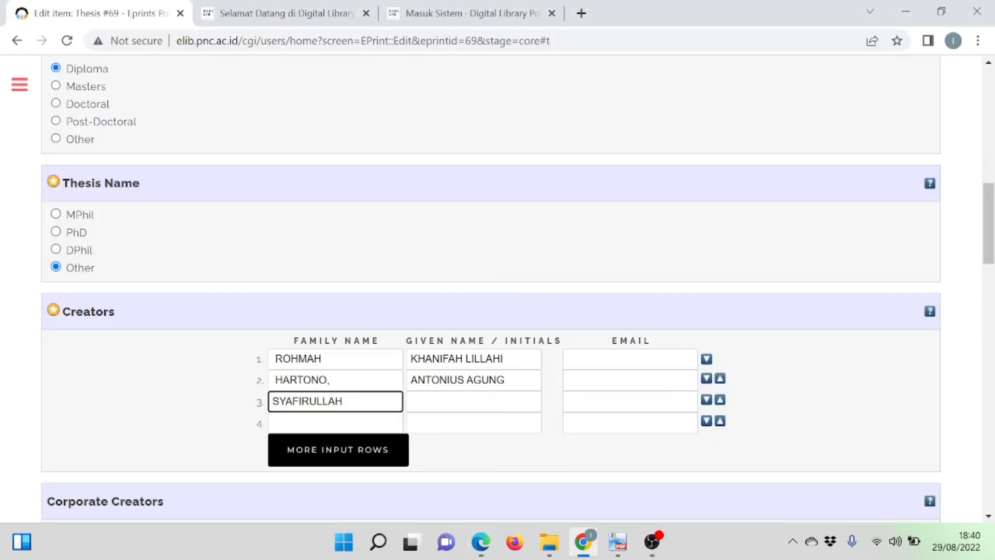
pyautogui.press('Tab')
pyautogui.hotkey('ctrl', 'v')
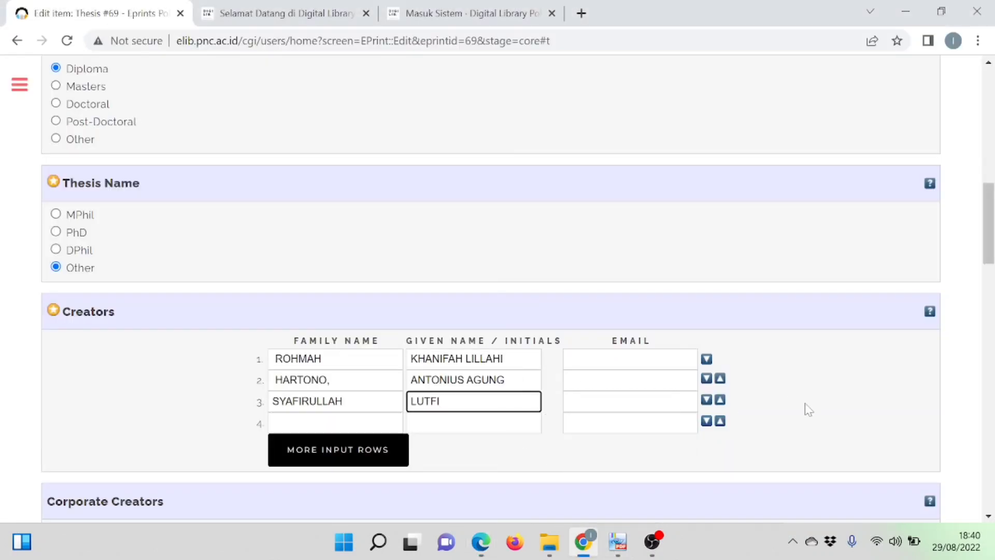
pyautogui.scroll(-4, 809, 410)
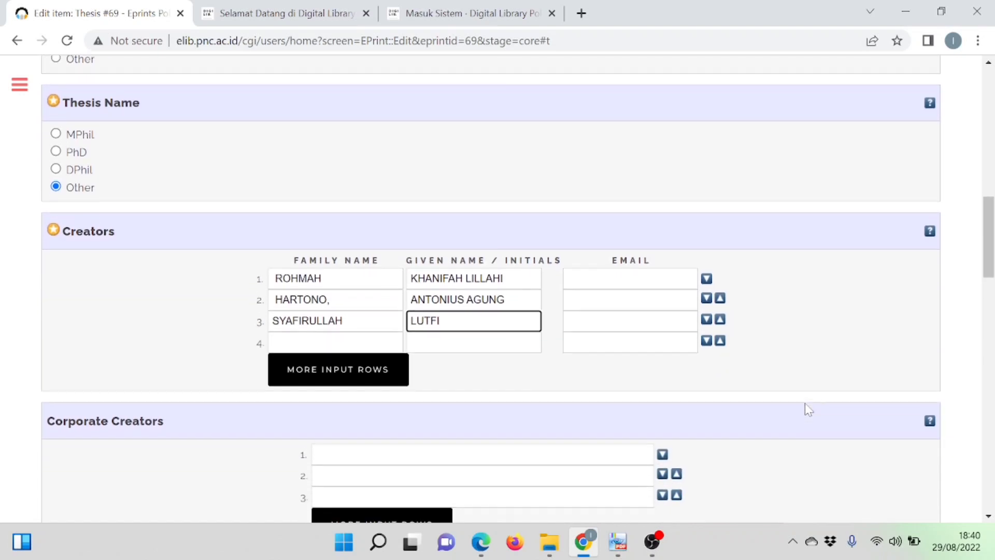
# - Set the first contributor's Contribution role to Author
pyautogui.scroll(-2, 804, 403)
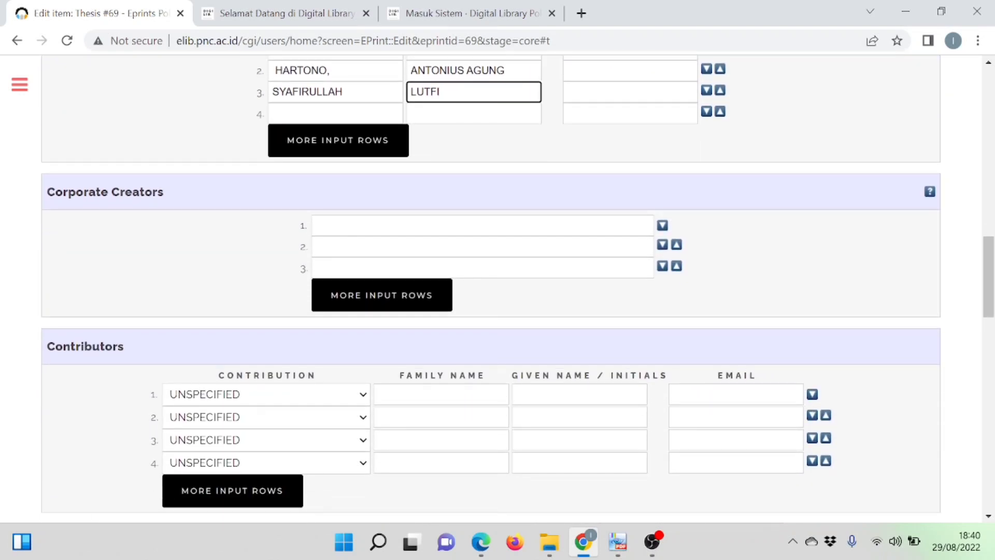
pyautogui.click(361, 396)
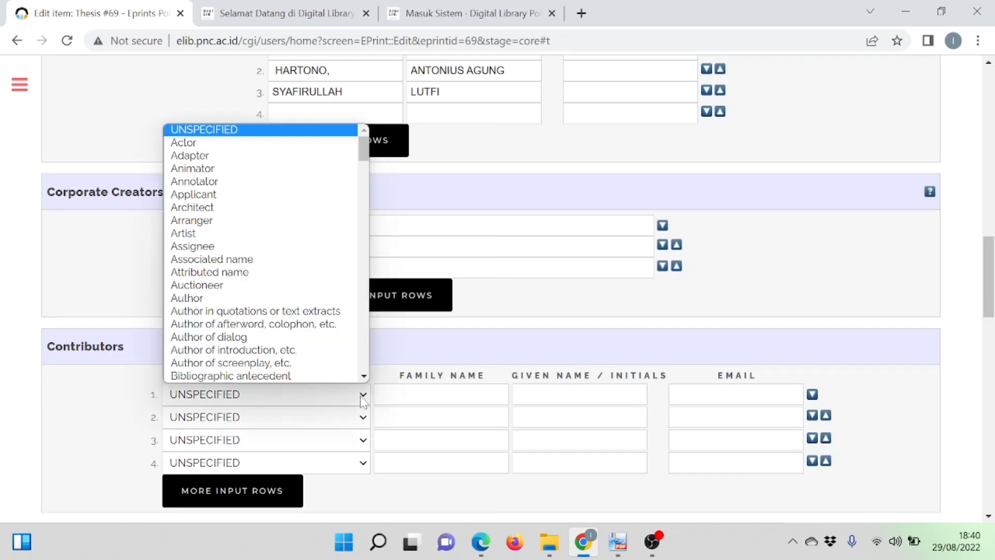
pyautogui.press('Escape')
pyautogui.press('Down')
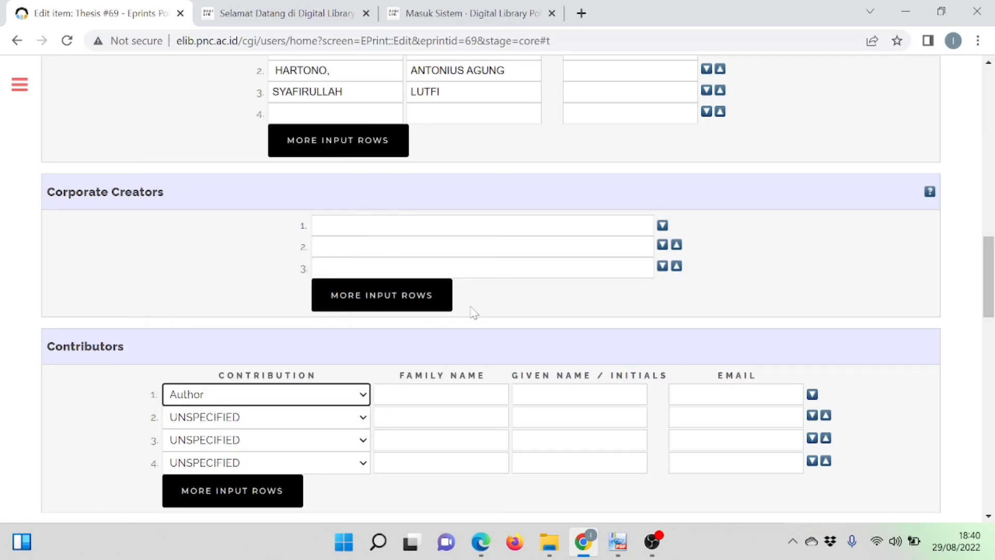
pyautogui.scroll(2, 493, 304)
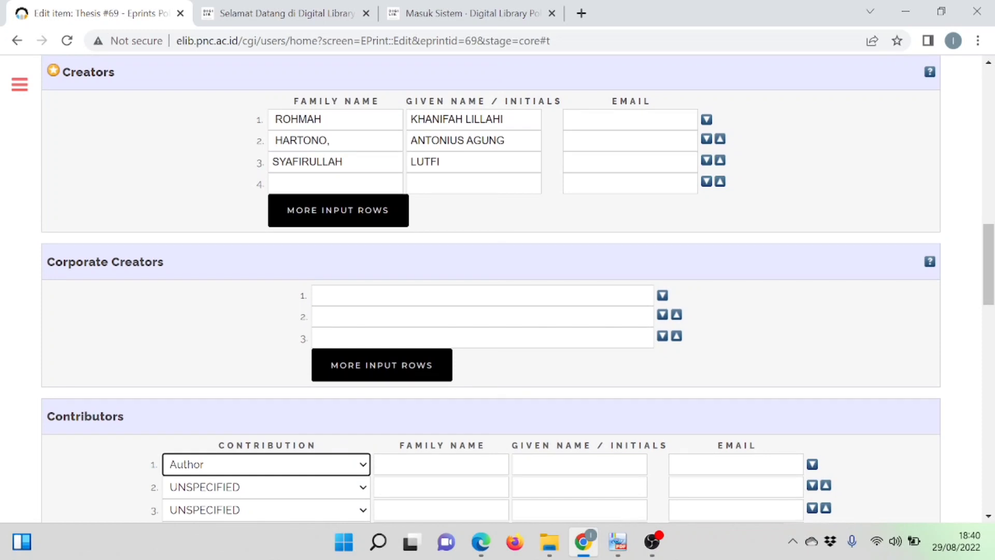
# - Copy Creators row 1 family and given names into the first Contributors row
pyautogui.doubleClick(298, 119)
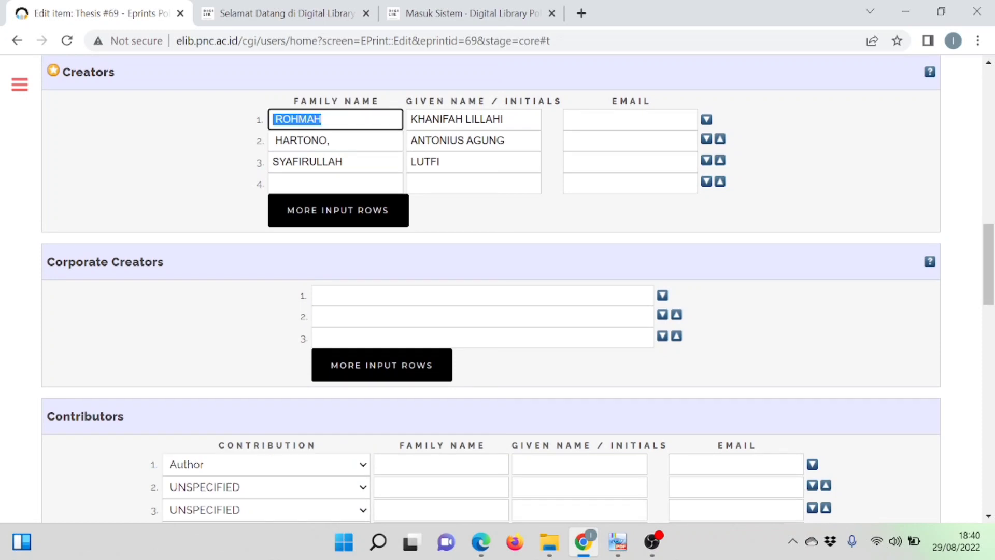
pyautogui.click(441, 465)
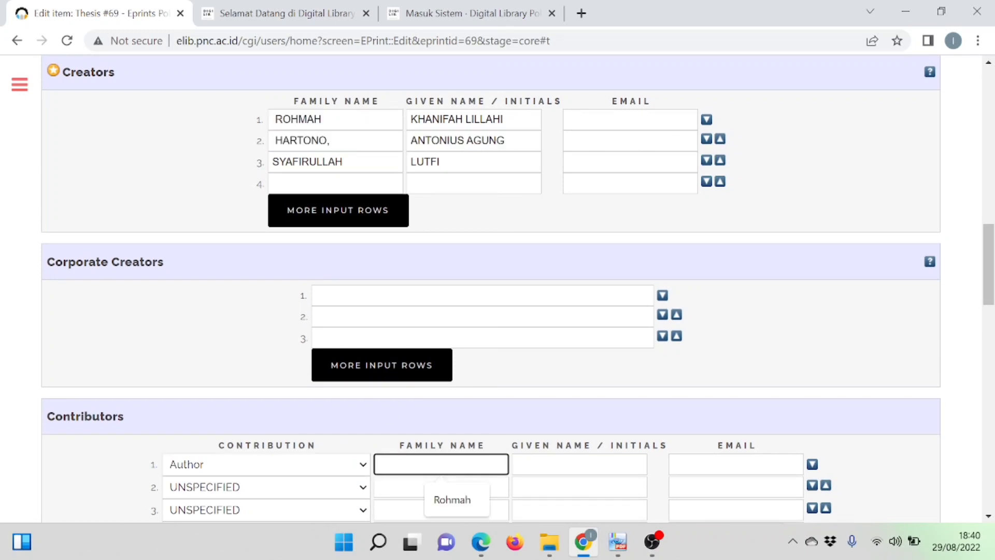
pyautogui.hotkey('ctrl', 'v')
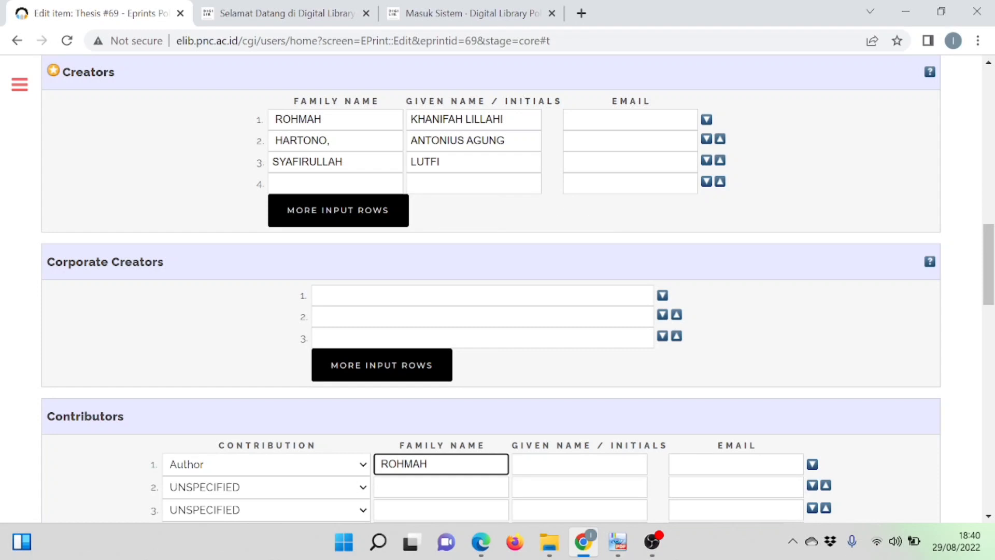
pyautogui.tripleClick(457, 119)
pyautogui.hotkey('ctrl', 'c')
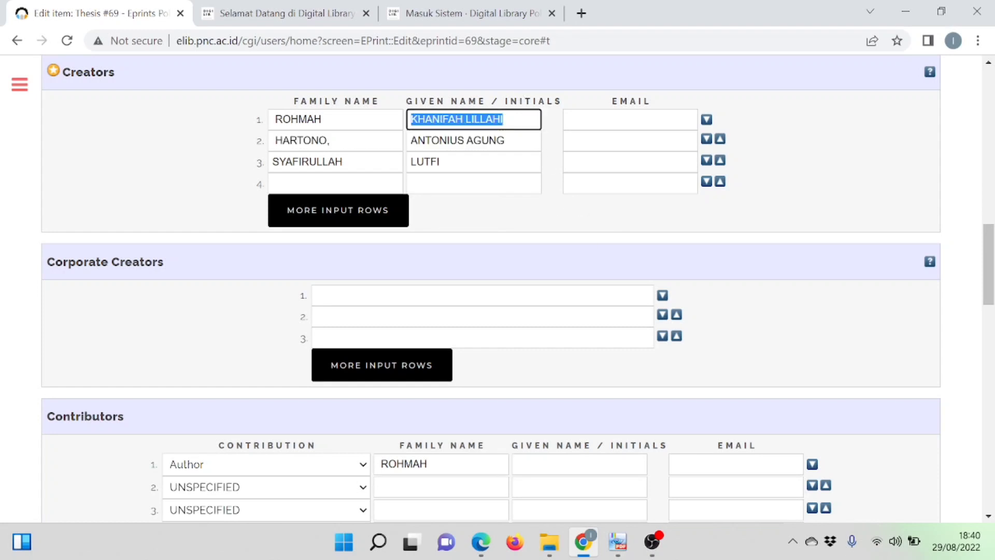
pyautogui.click(580, 464)
pyautogui.hotkey('ctrl', 'v')
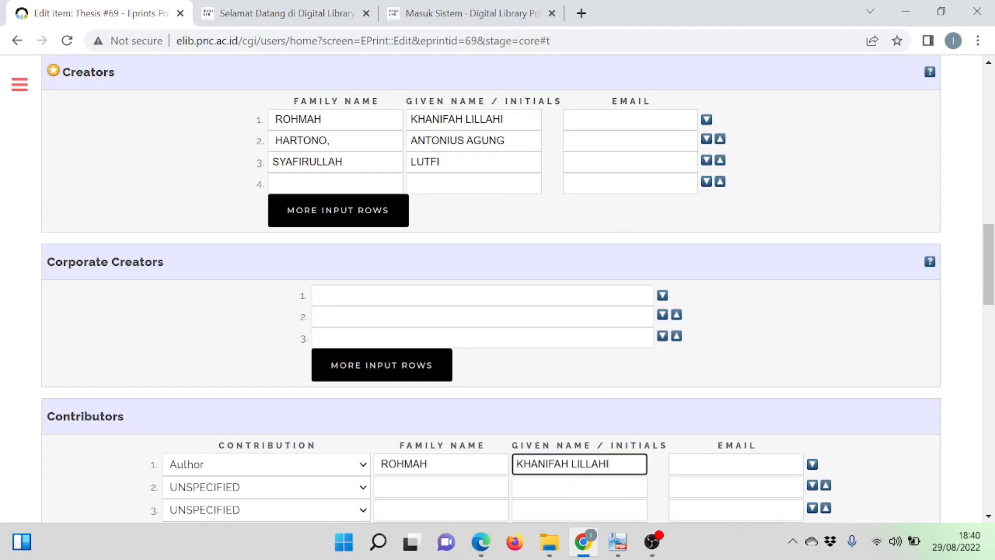
pyautogui.scroll(-4, 764, 432)
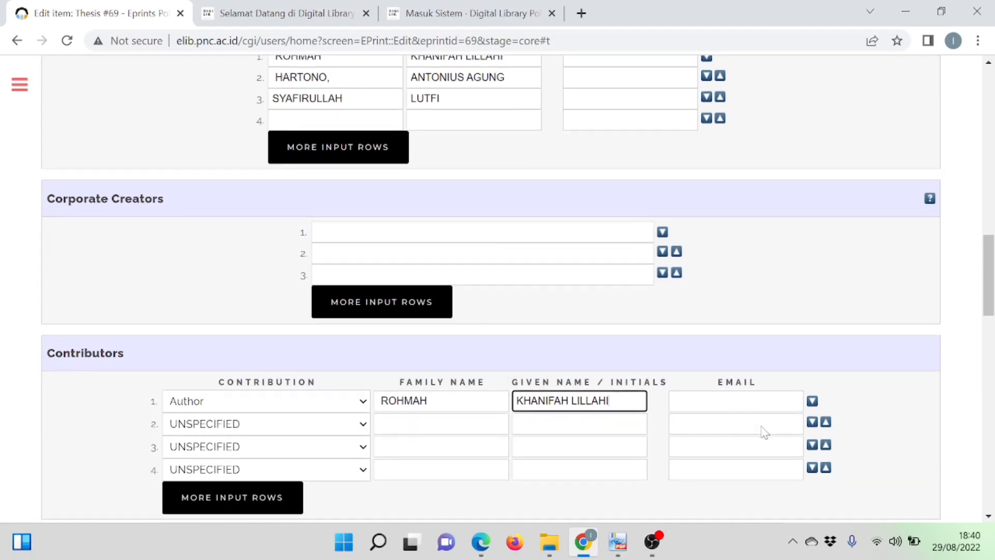
pyautogui.scroll(-2, 764, 432)
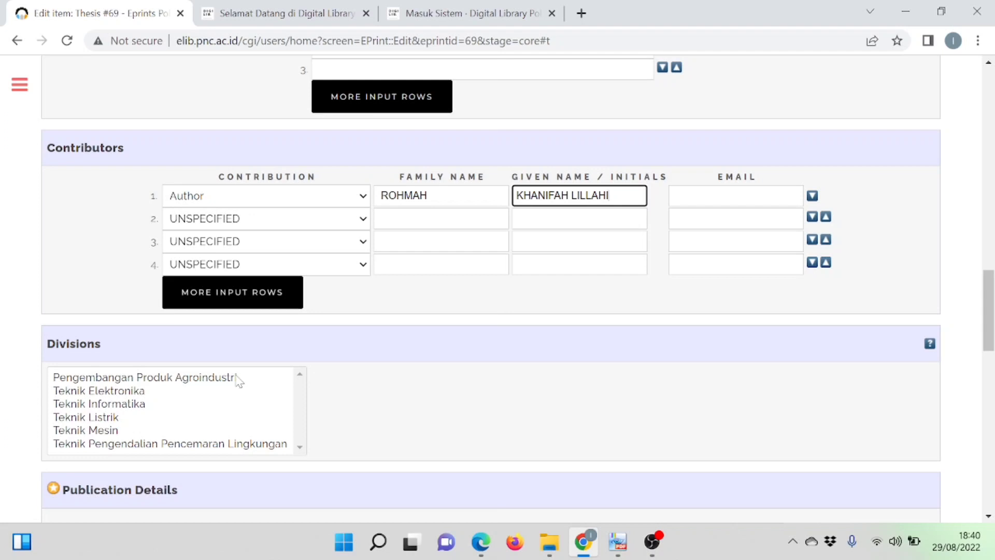
# - Assign the Teknik Informatika division, mark the status Published, and set Publication date 2022
pyautogui.click(138, 406)
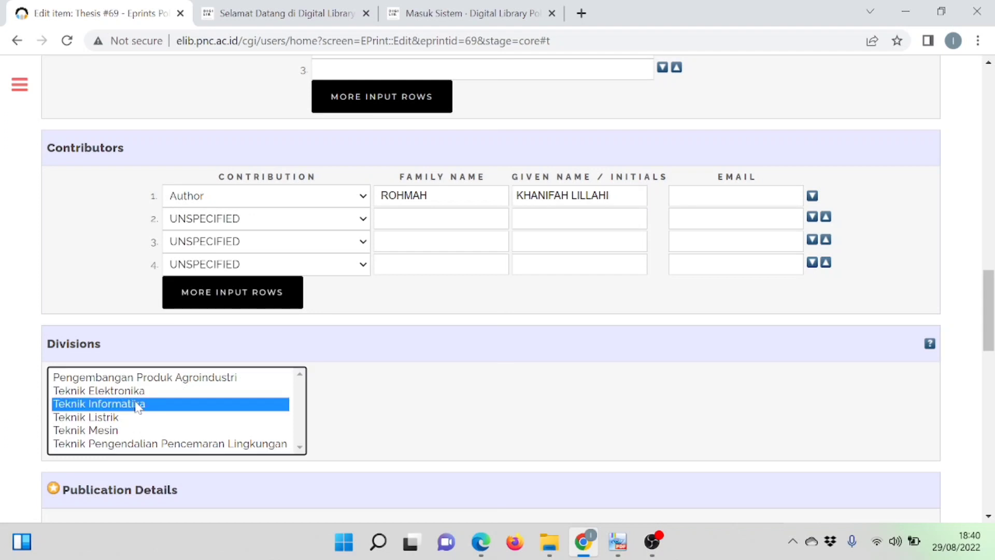
pyautogui.scroll(-3, 492, 440)
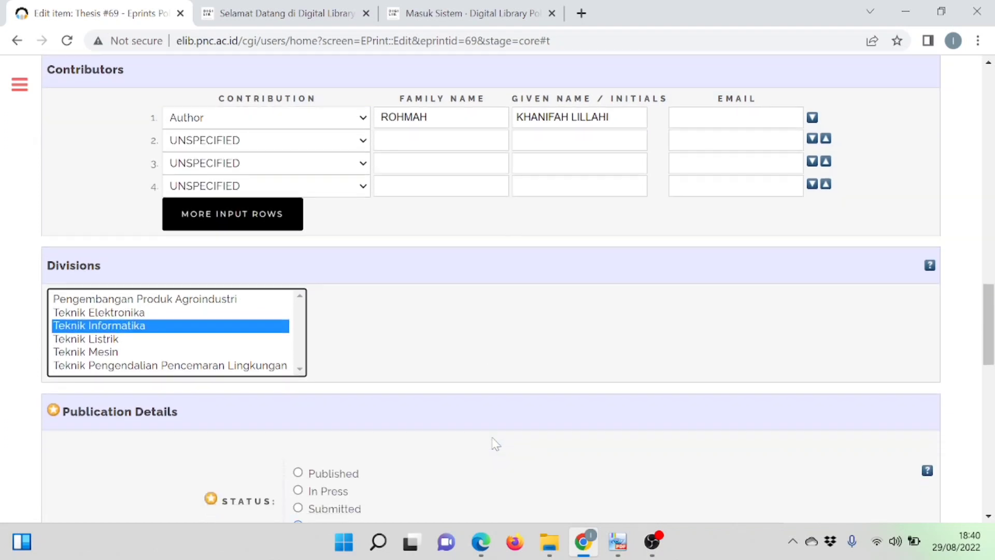
pyautogui.scroll(-2, 494, 443)
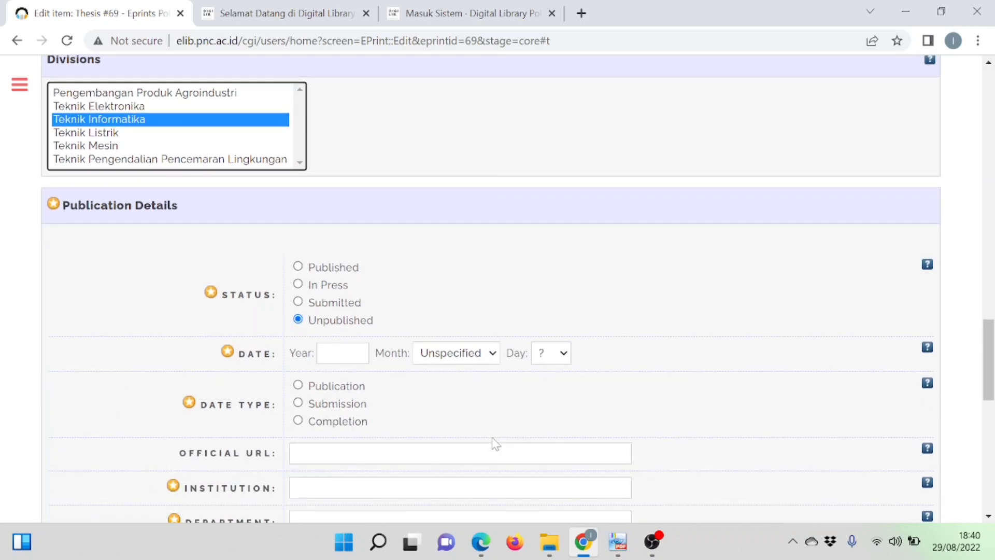
pyautogui.click(300, 269)
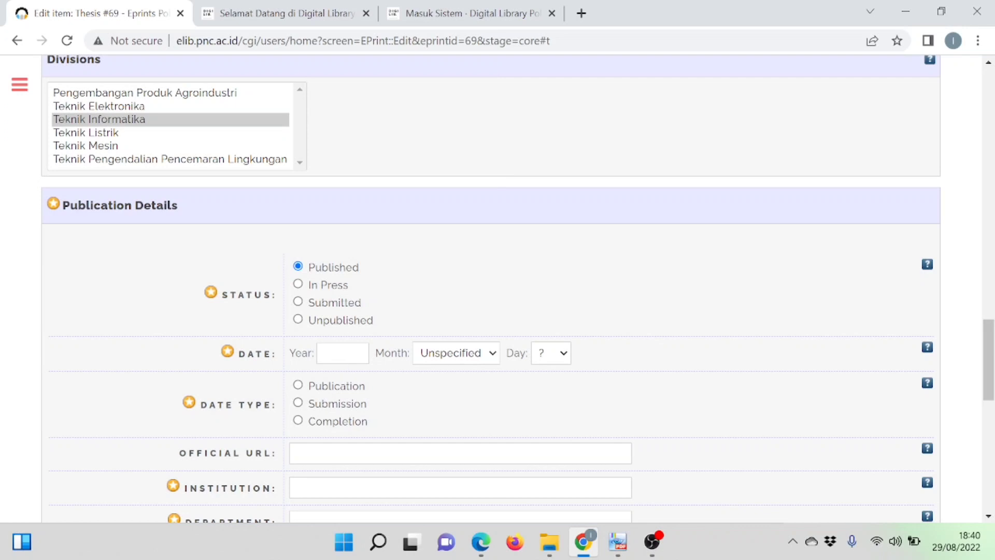
pyautogui.click(341, 354)
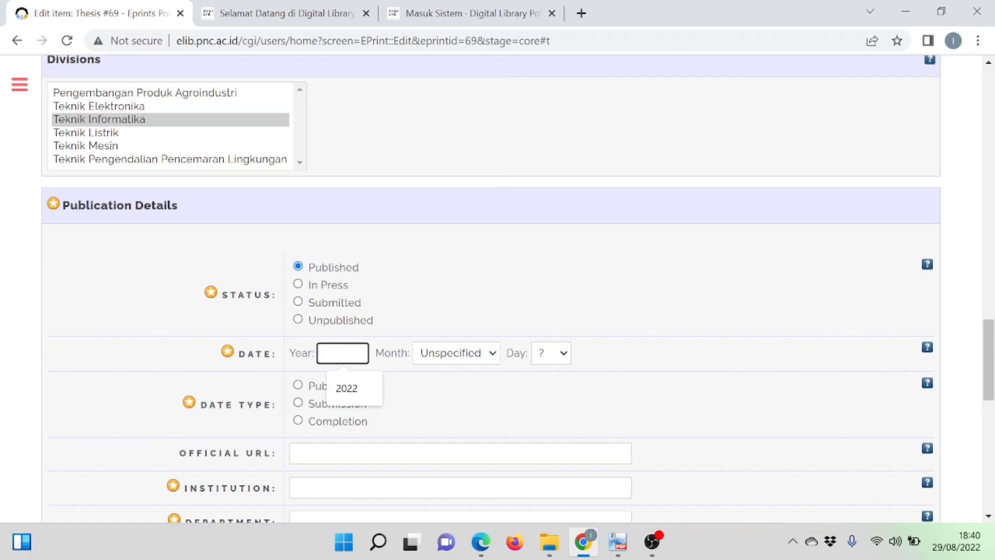
pyautogui.write('2022')
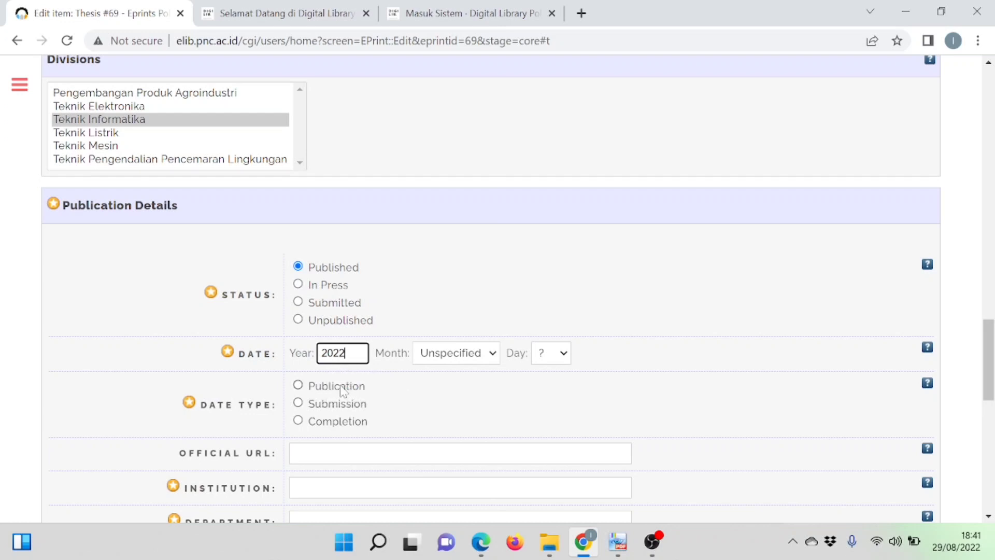
pyautogui.click(298, 385)
pyautogui.scroll(-3, 437, 423)
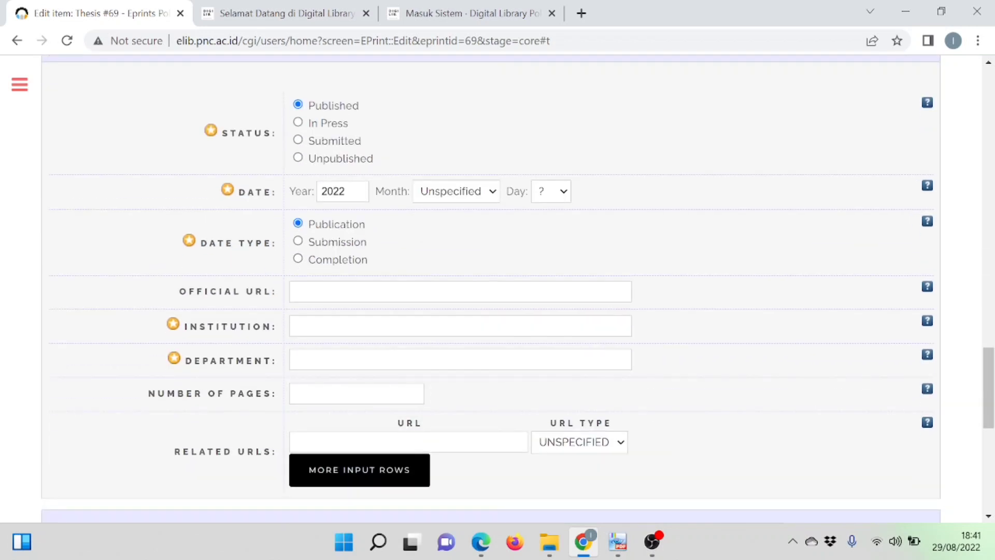
# - Set institution Politeknik Negeri Cilacap, department Teknik Informatika, and Number of Pages 130
pyautogui.click(460, 326)
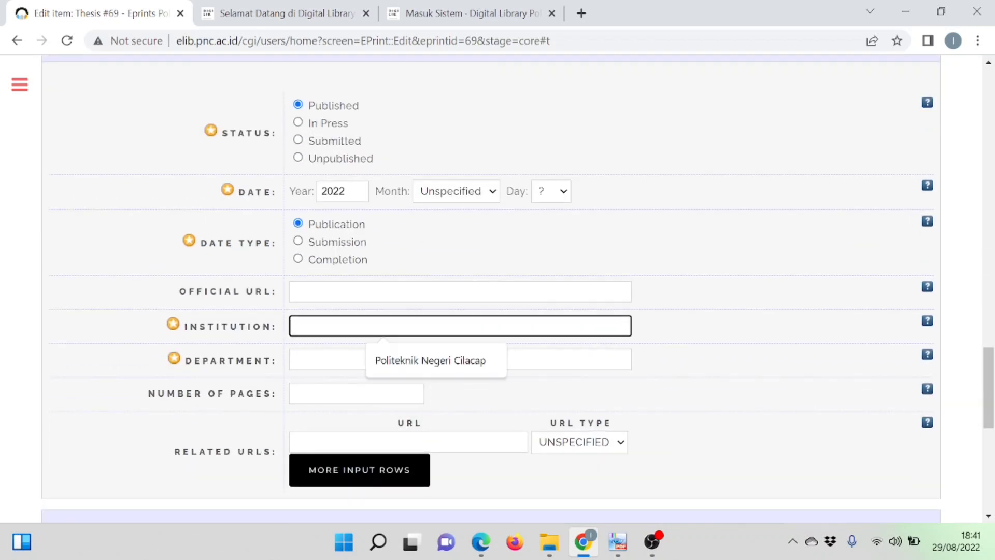
pyautogui.click(410, 359)
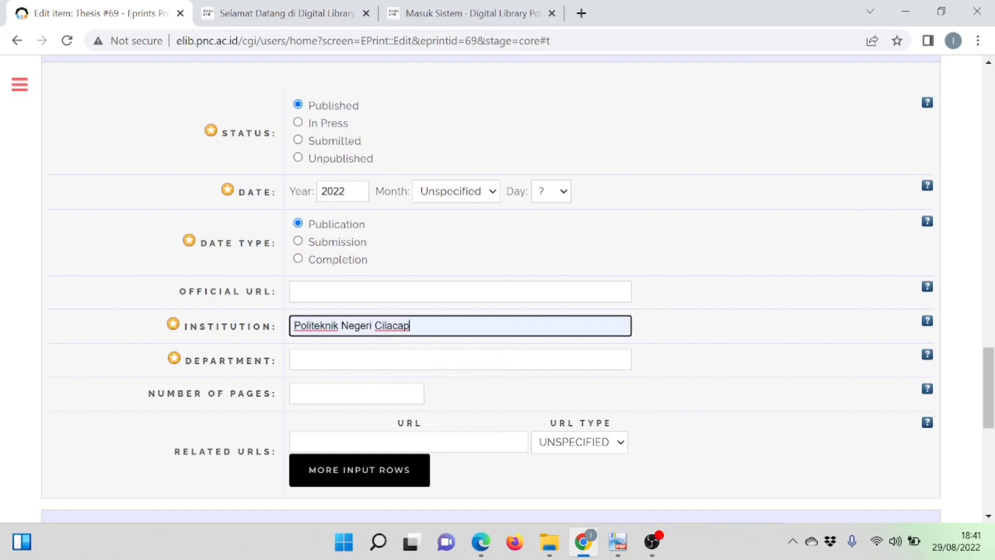
pyautogui.click(410, 359)
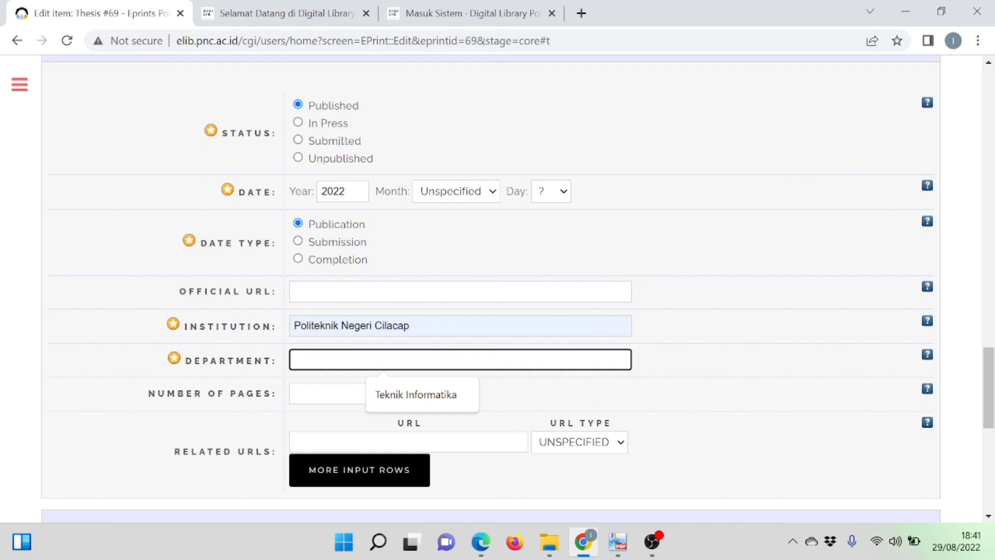
pyautogui.click(434, 400)
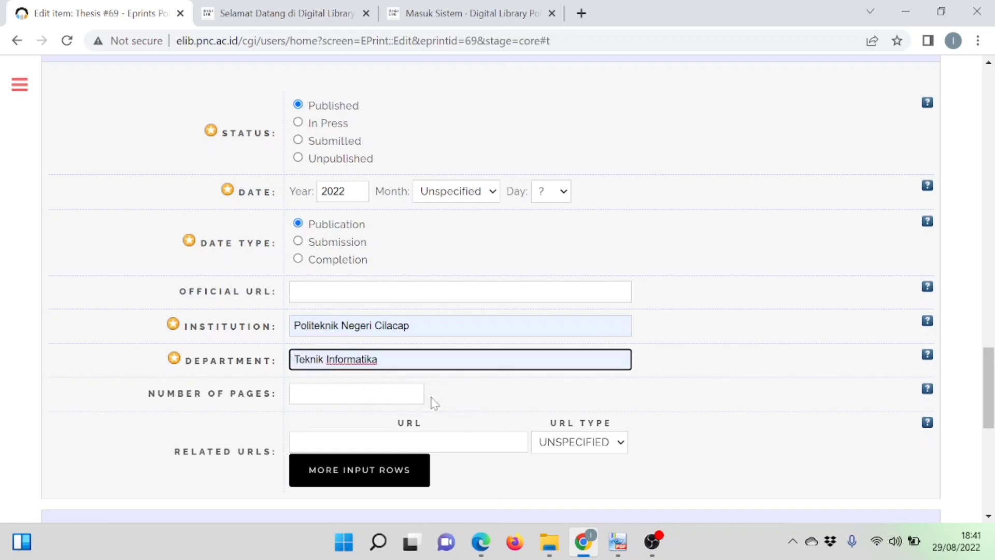
pyautogui.scroll(-2, 434, 403)
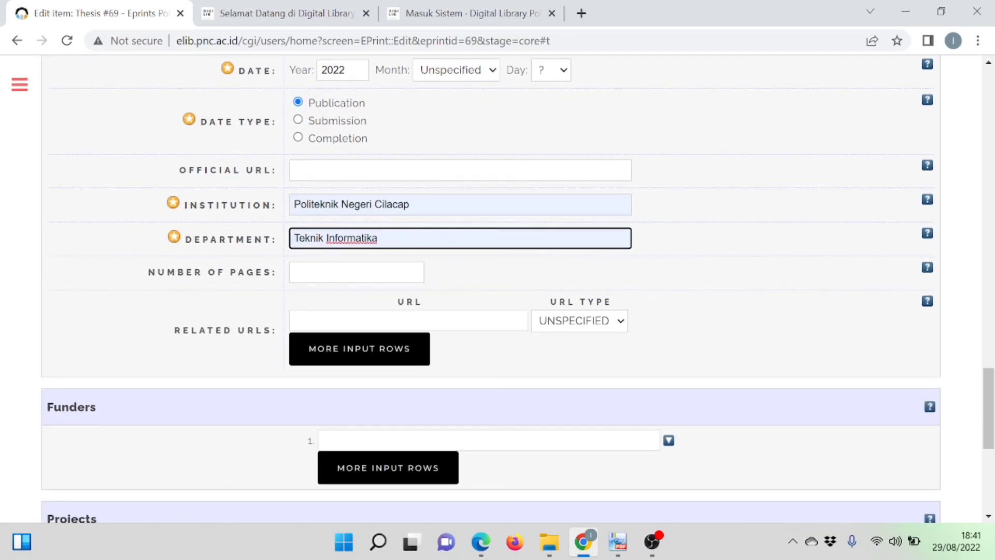
pyautogui.click(357, 272)
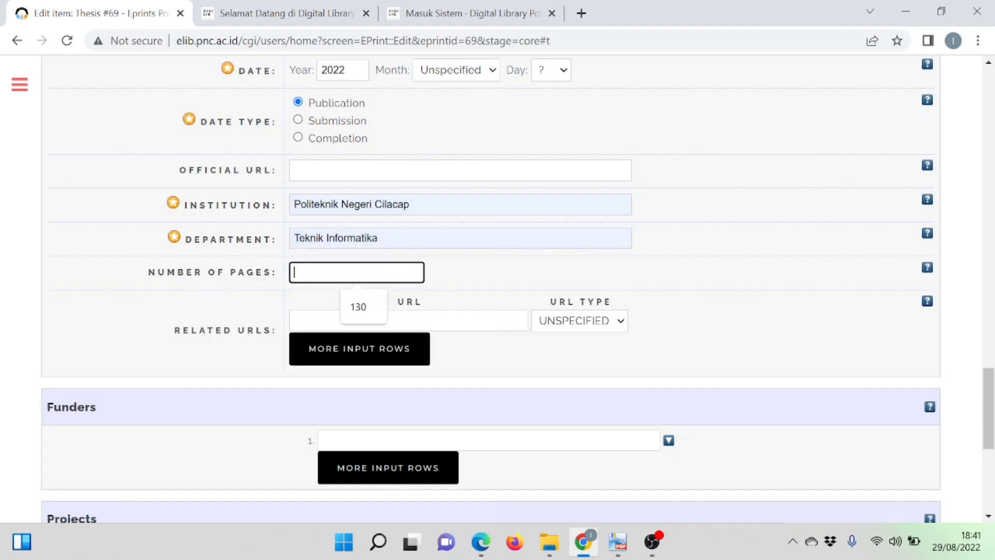
pyautogui.click(365, 307)
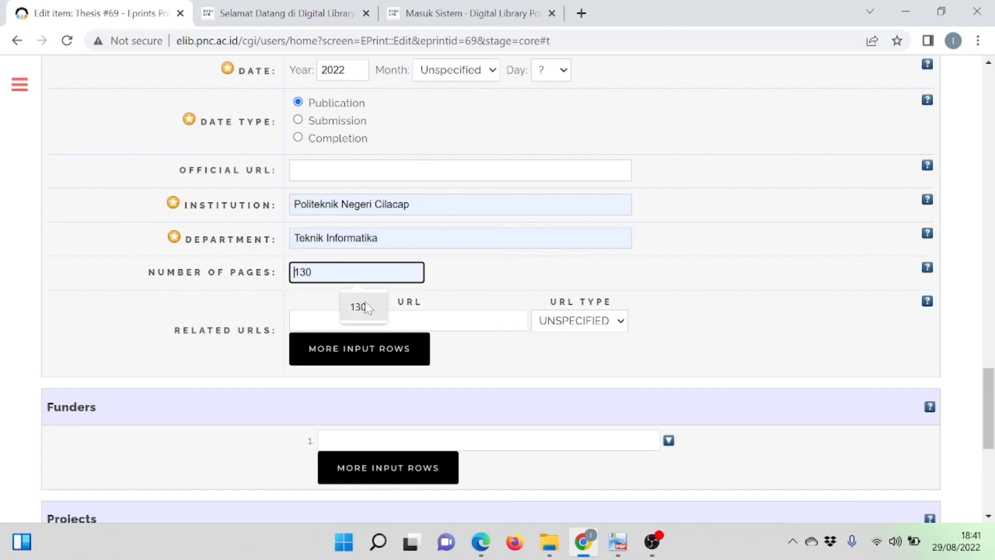
pyautogui.scroll(-3, 366, 309)
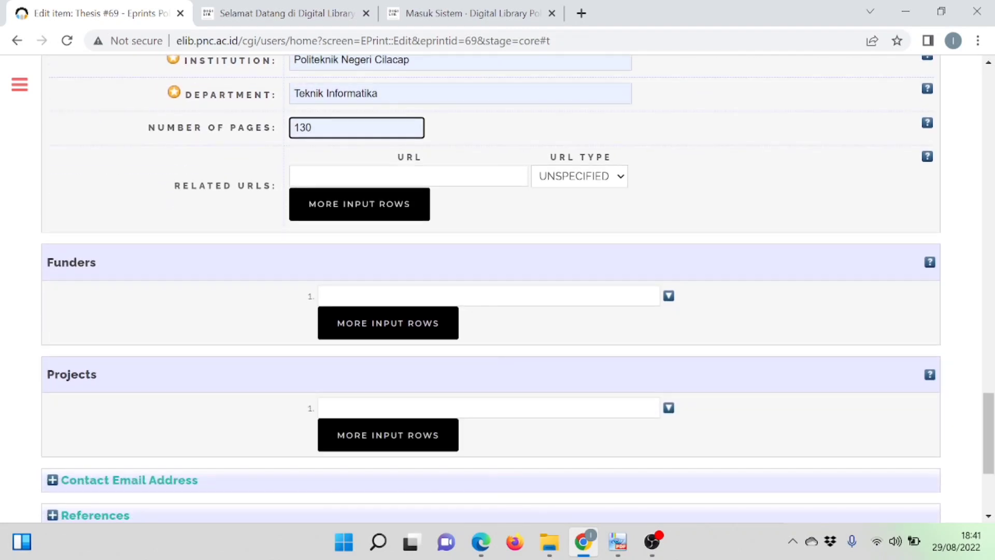
pyautogui.scroll(-2, 366, 309)
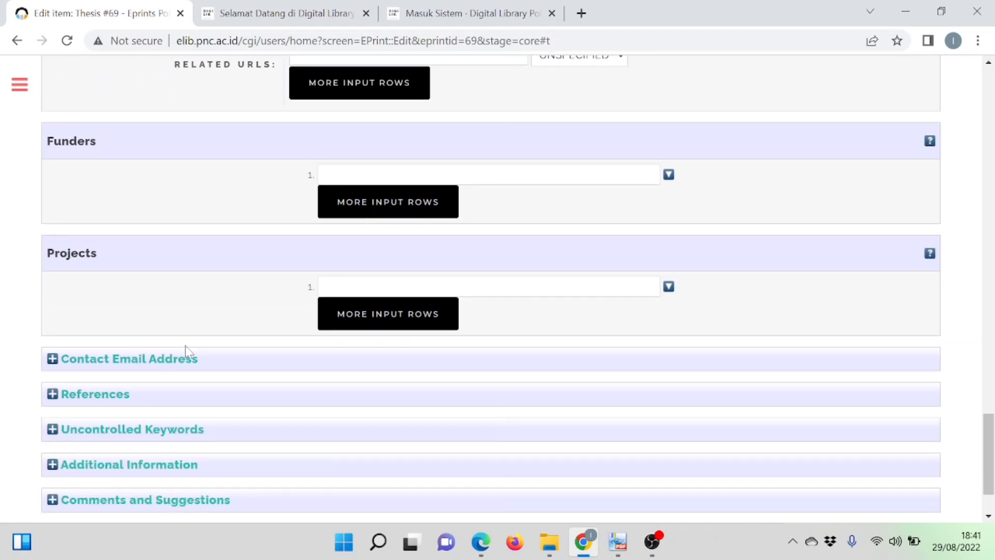
# - Fill Contact Email Address with the saved autofill address, then expand Uncontrolled Keywords
pyautogui.click(52, 359)
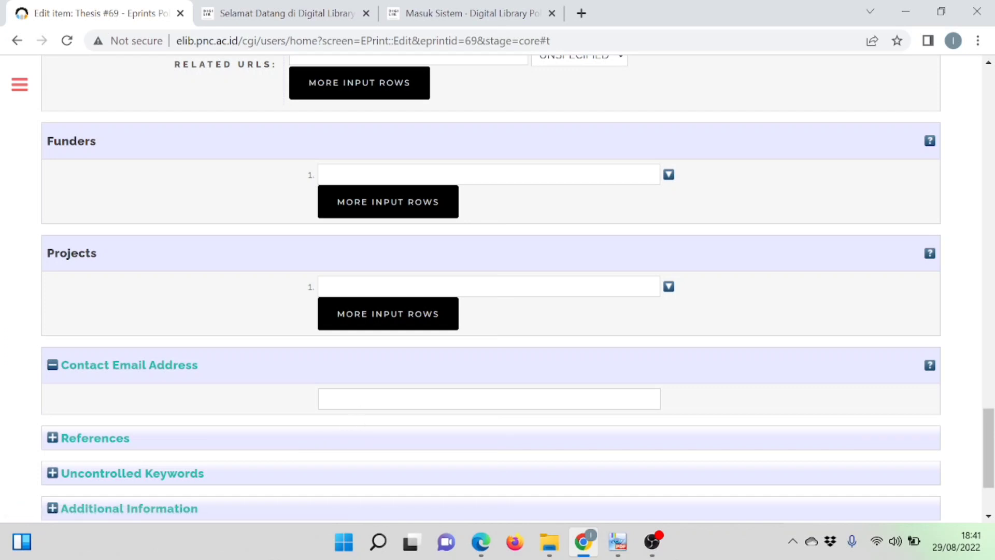
pyautogui.click(459, 399)
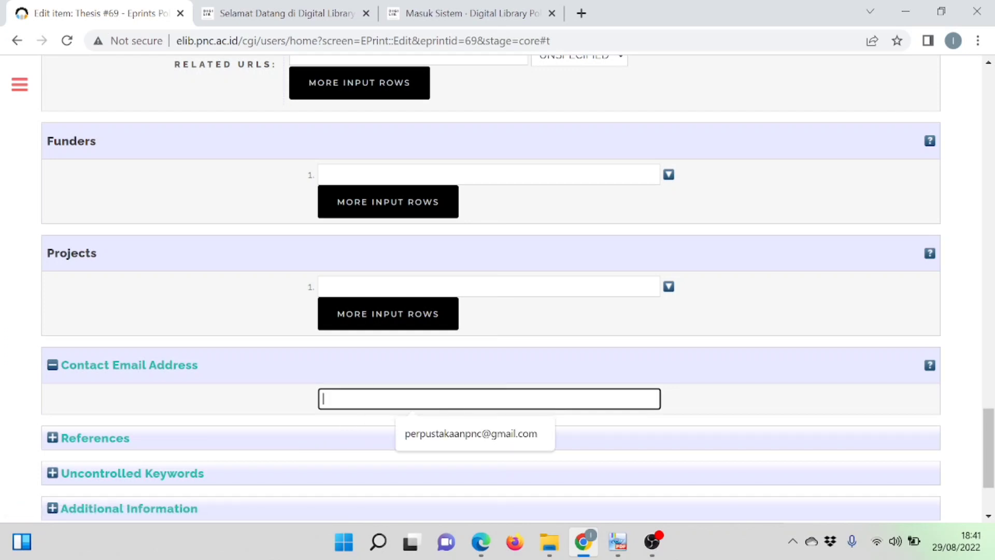
pyautogui.click(463, 440)
pyautogui.scroll(-2, 464, 441)
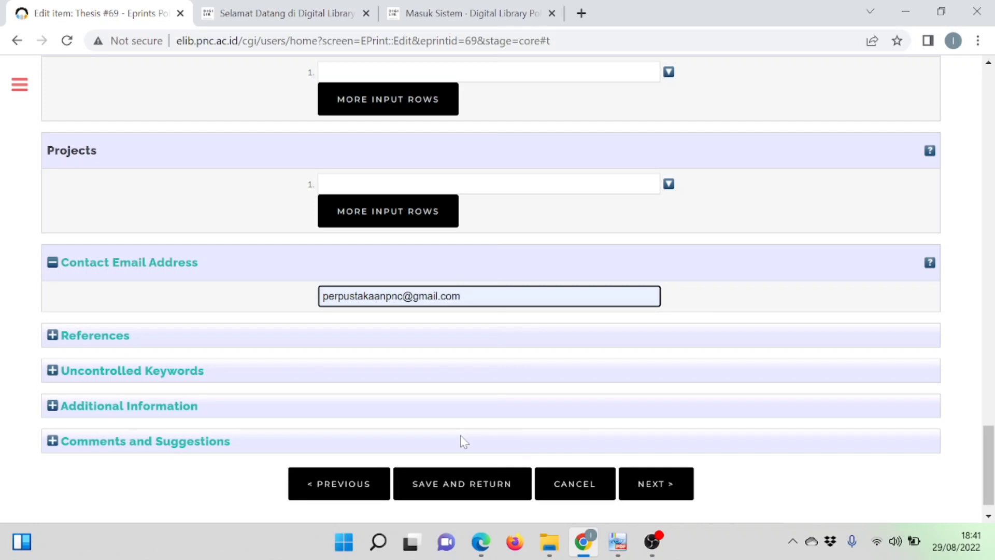
pyautogui.click(53, 371)
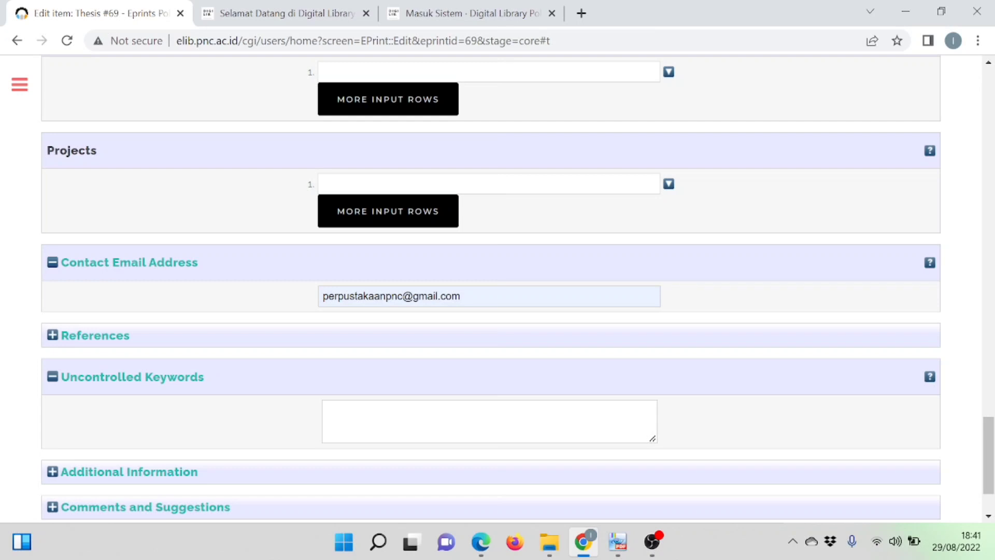
# - Select the keywords 'Lpk, Sistem Informasi, Bahasa Korea' on page 6 of the cover PDF
pyautogui.moveTo(481, 541)
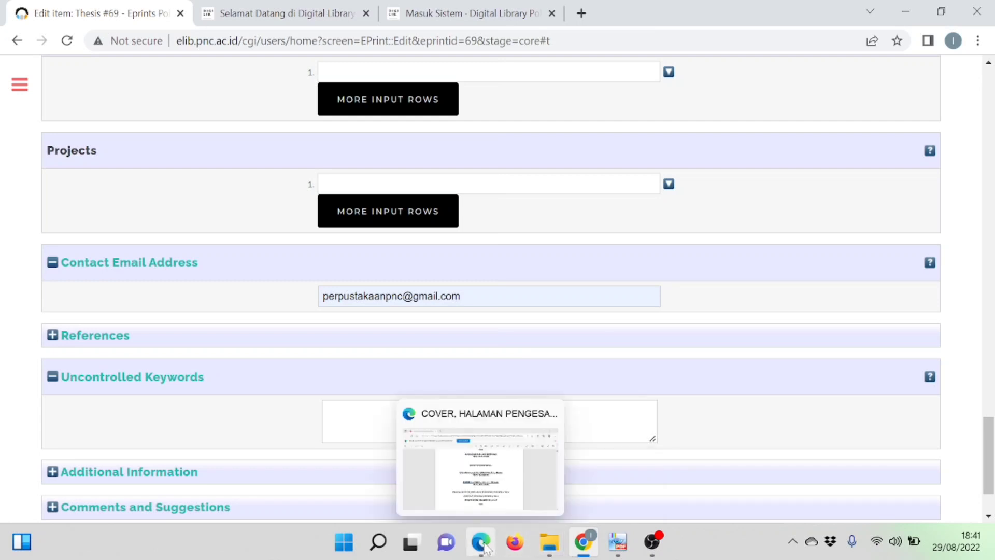
pyautogui.click(480, 506)
pyautogui.scroll(-10, 480, 505)
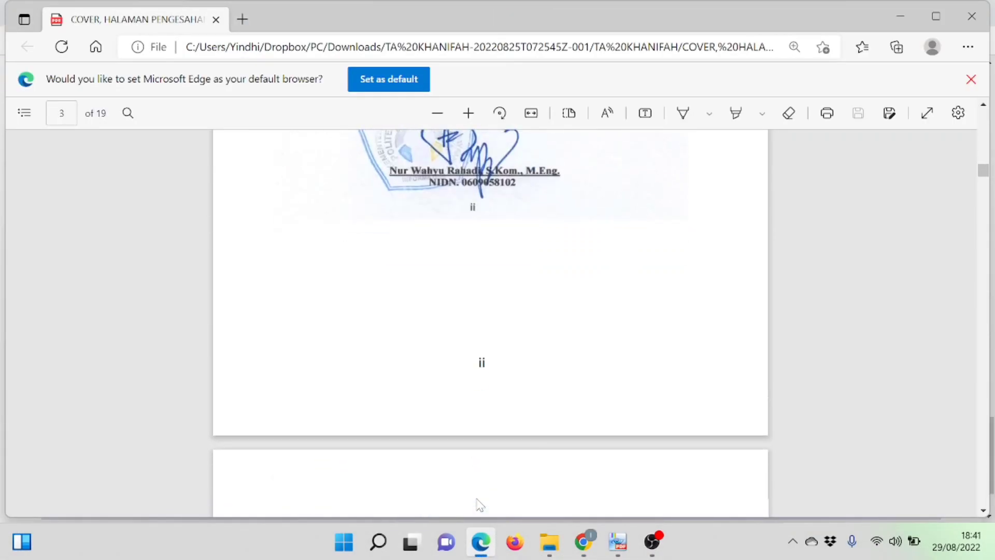
pyautogui.scroll(-15, 480, 506)
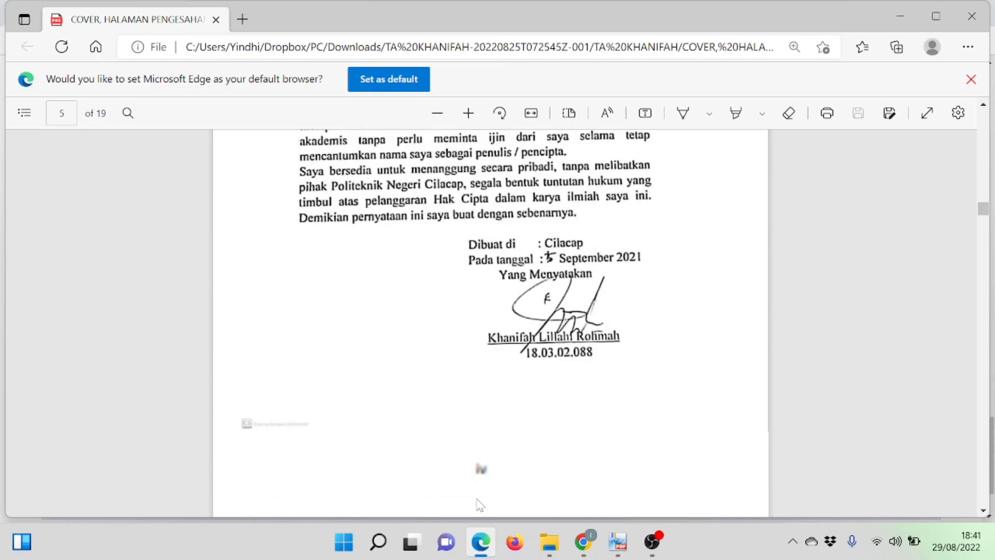
pyautogui.scroll(-10, 479, 506)
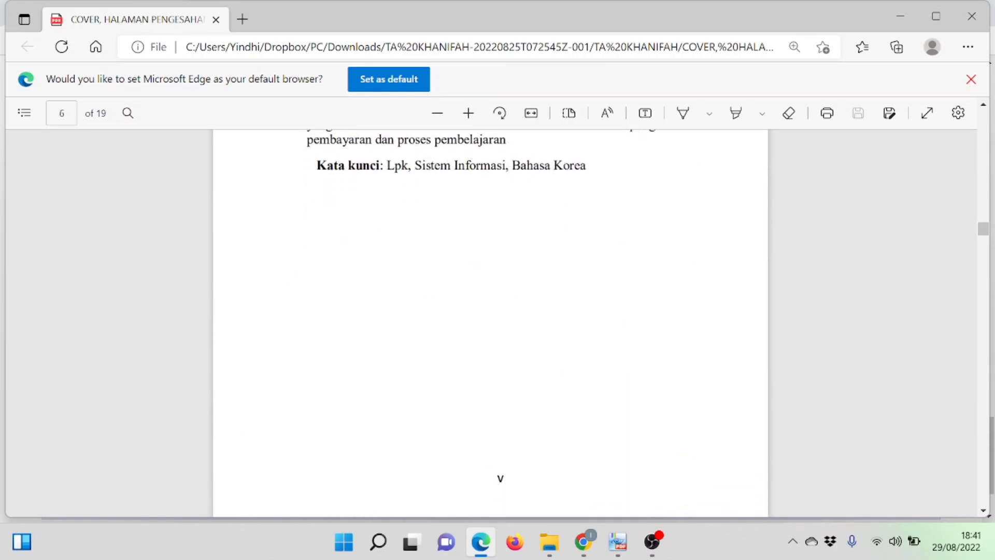
pyautogui.scroll(1, 625, 158)
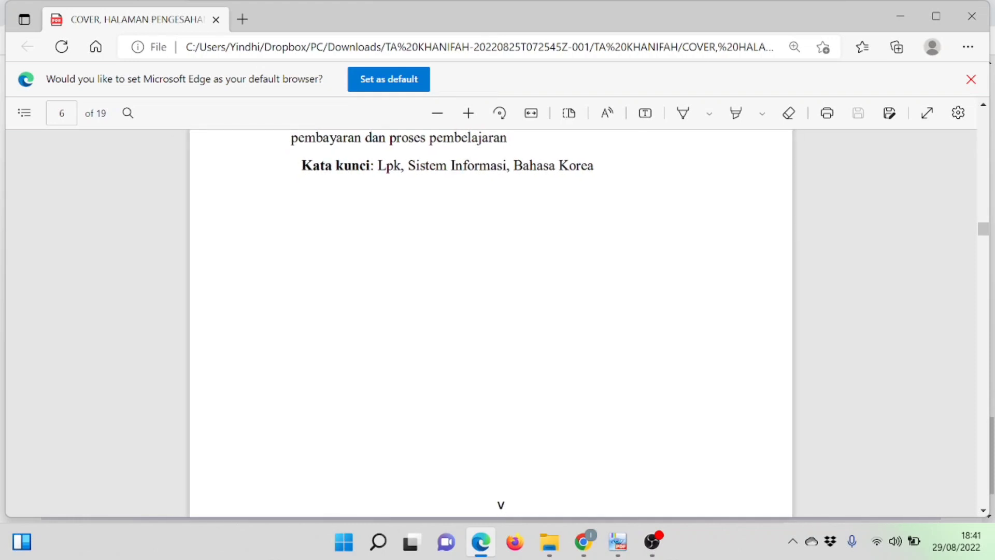
pyautogui.moveTo(595, 166); pyautogui.dragTo(373, 165)
pyautogui.hotkey('ctrl', 'c')
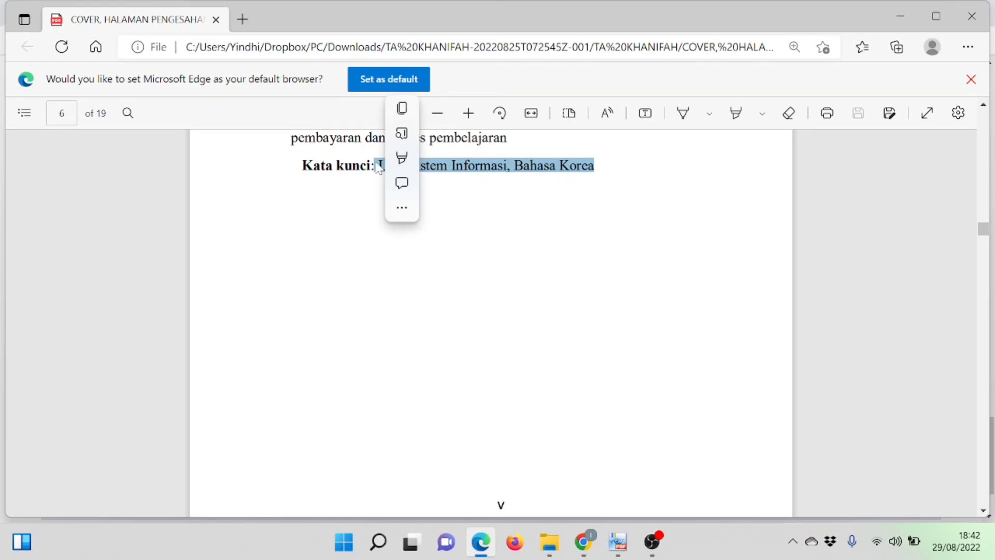
pyautogui.moveTo(587, 557)
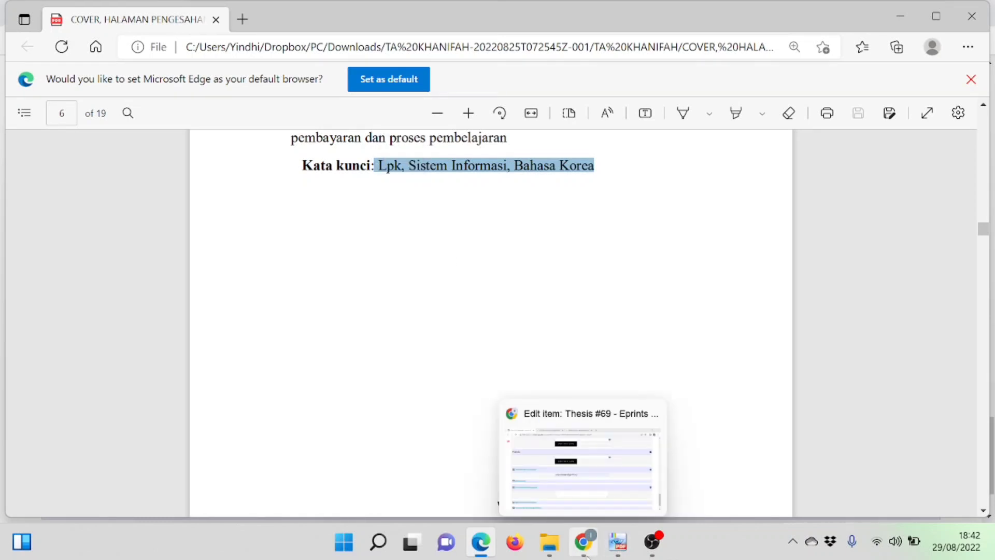
pyautogui.click(568, 510)
# - Paste 'Lpk, Sistem Informasi, Bahasa Korea' into Uncontrolled Keywords and proceed to Subjects
pyautogui.click(518, 420)
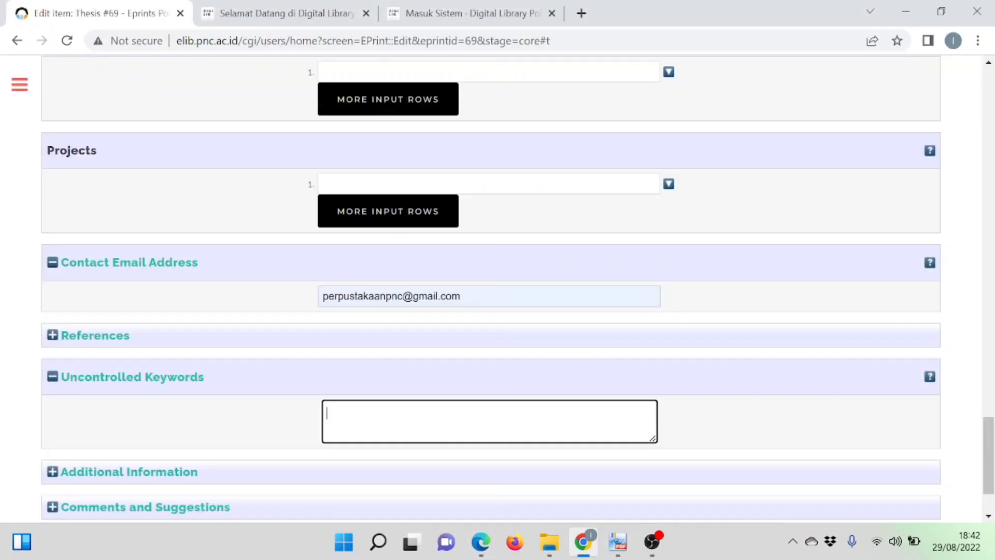
pyautogui.hotkey('ctrl', 'v')
pyautogui.scroll(-2, 720, 450)
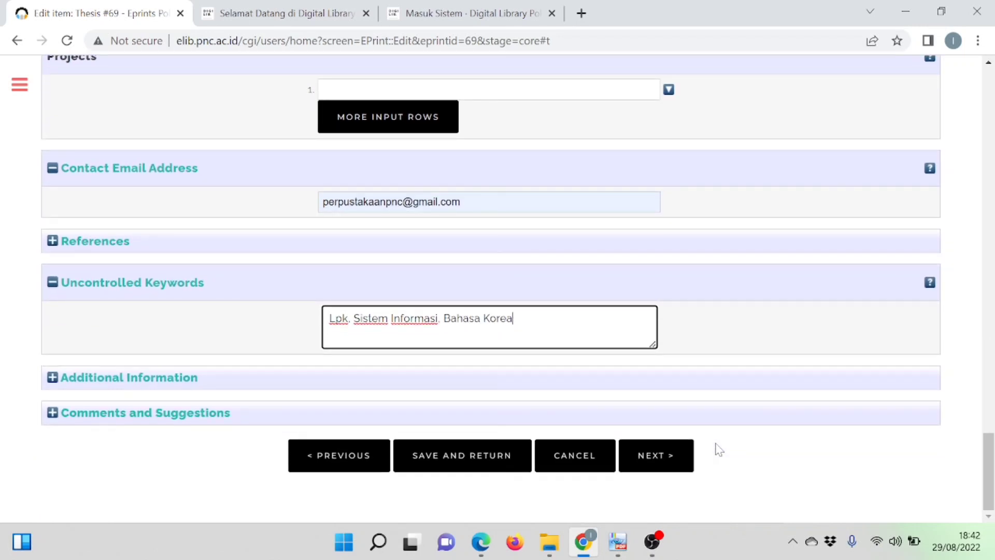
pyautogui.click(674, 455)
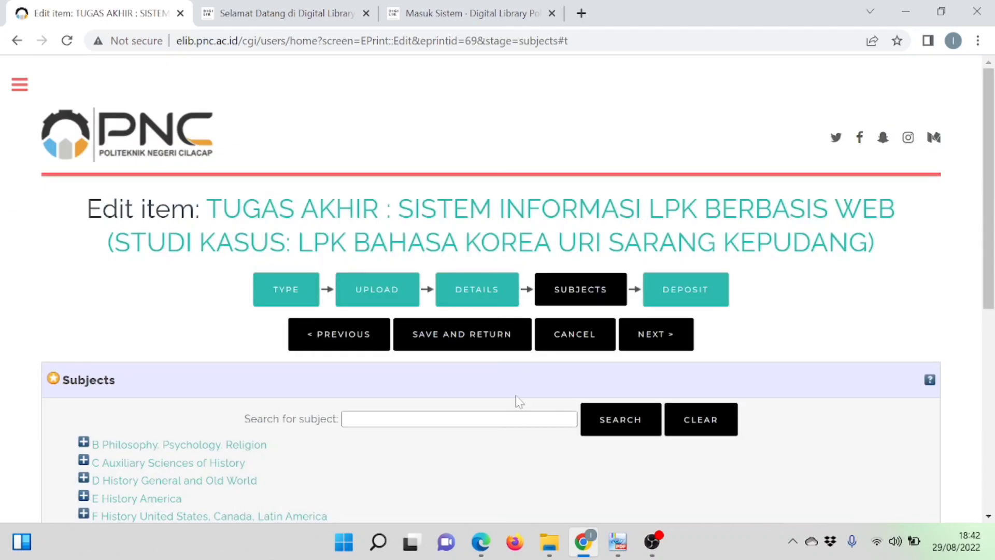
# - Add T Technology (General) under T Technology as the subject and continue to deposit
pyautogui.scroll(-3, 518, 401)
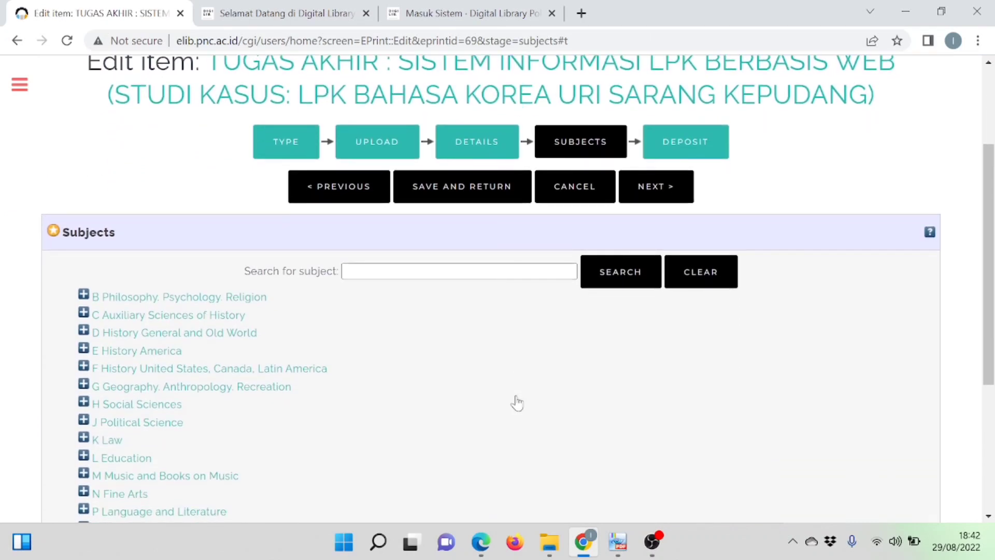
pyautogui.scroll(-1, 517, 403)
pyautogui.scroll(-3, 517, 403)
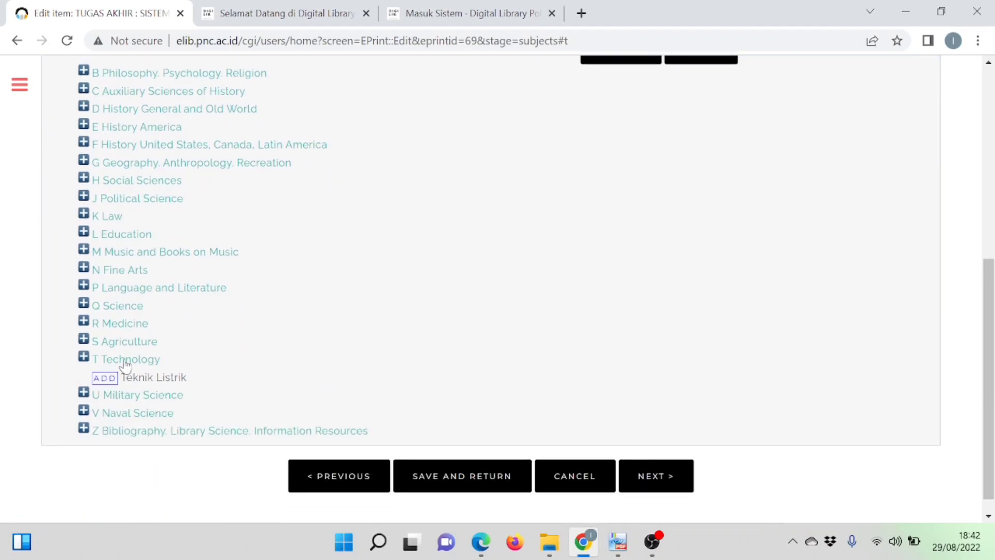
pyautogui.click(125, 360)
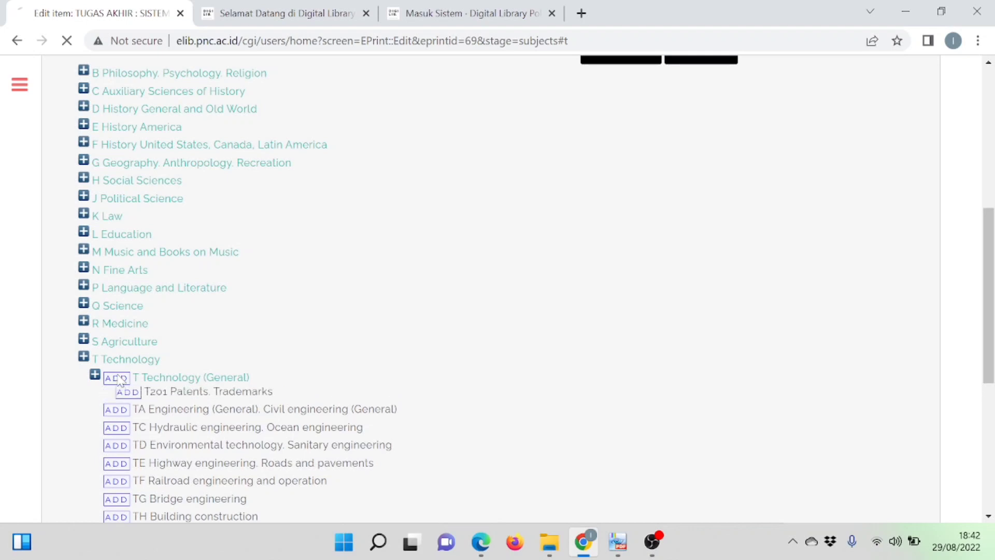
pyautogui.click(116, 378)
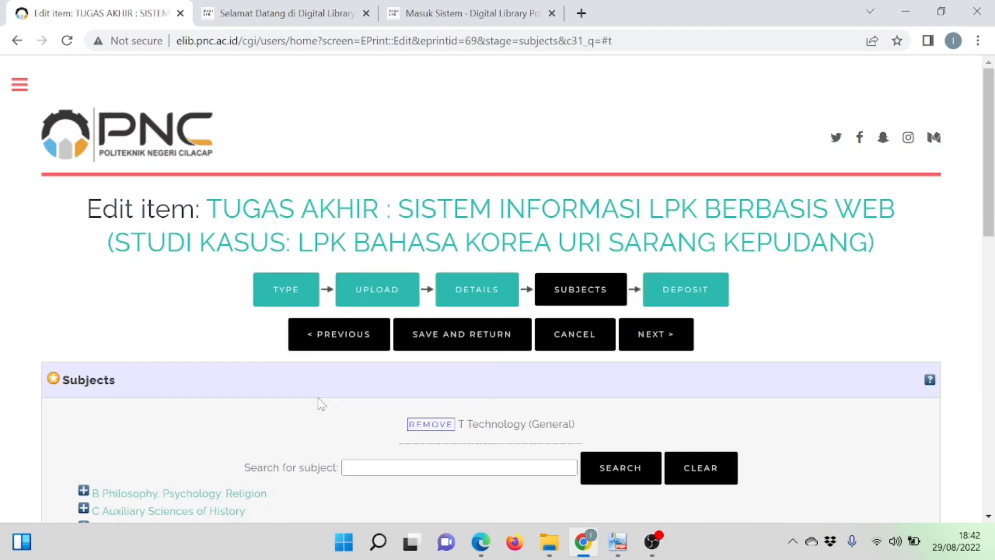
pyautogui.scroll(-2, 379, 418)
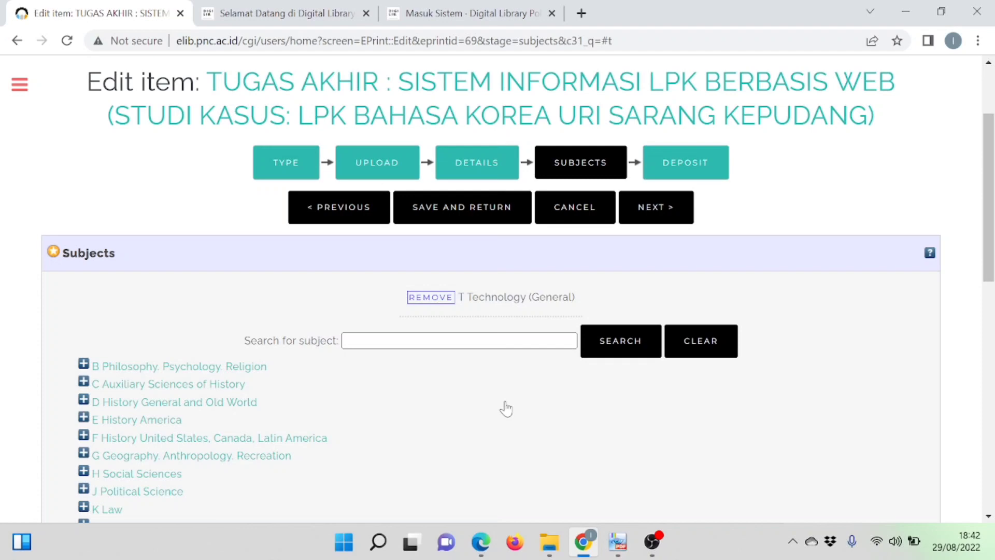
pyautogui.scroll(-10, 506, 409)
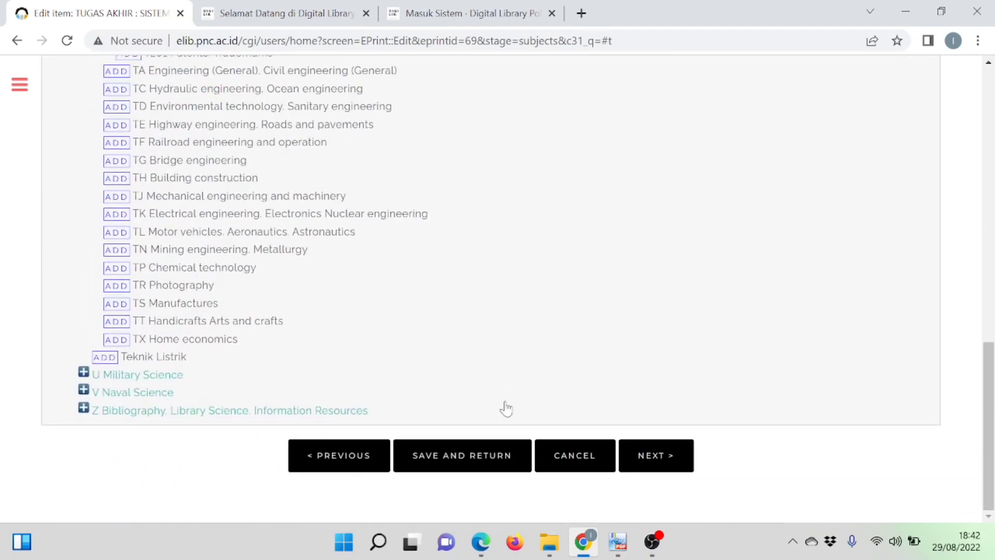
pyautogui.click(656, 463)
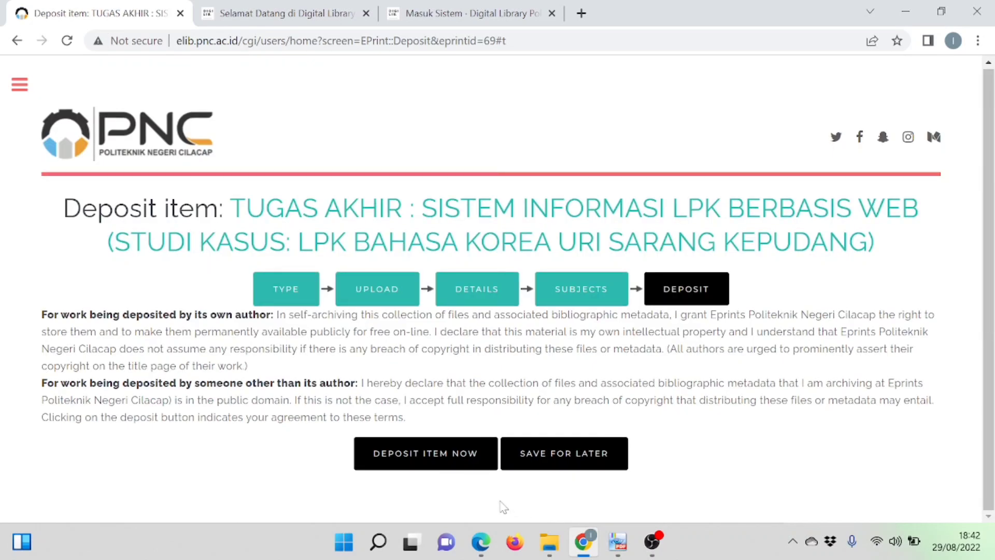
# - Deposit Thesis #69 now so it awaits editor review
pyautogui.click(450, 464)
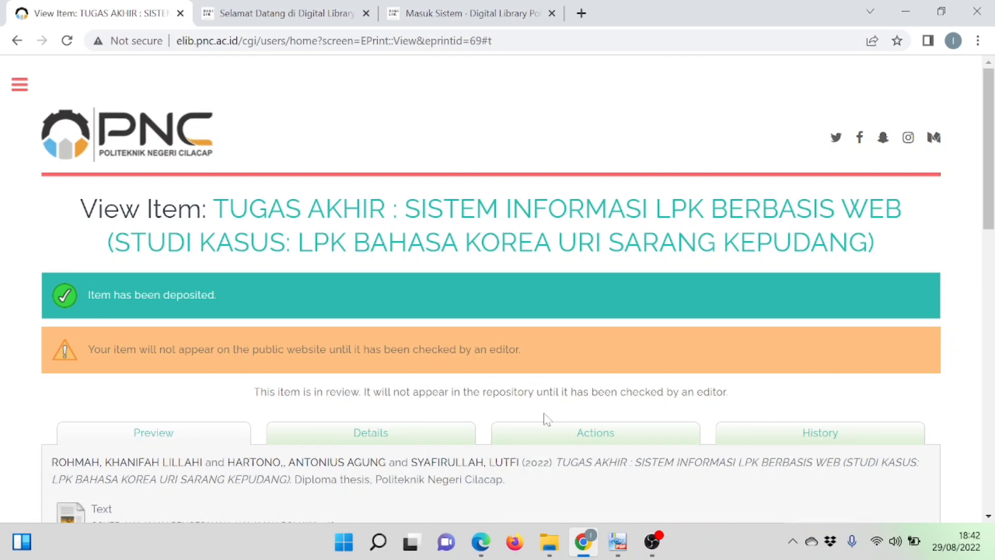
pyautogui.click(19, 84)
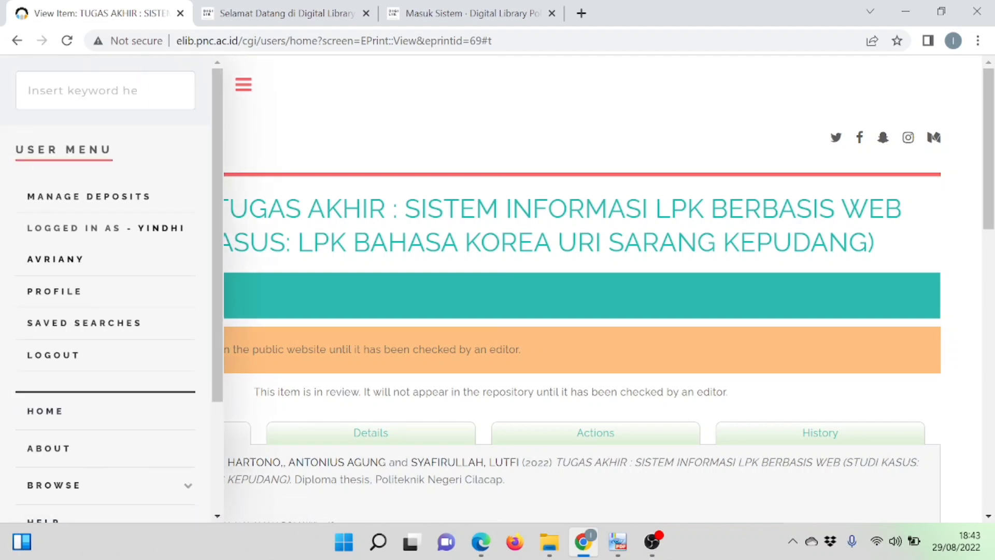
# - View the repository's Latest Additions, then switch to the Digital Library welcome tab
pyautogui.click(62, 415)
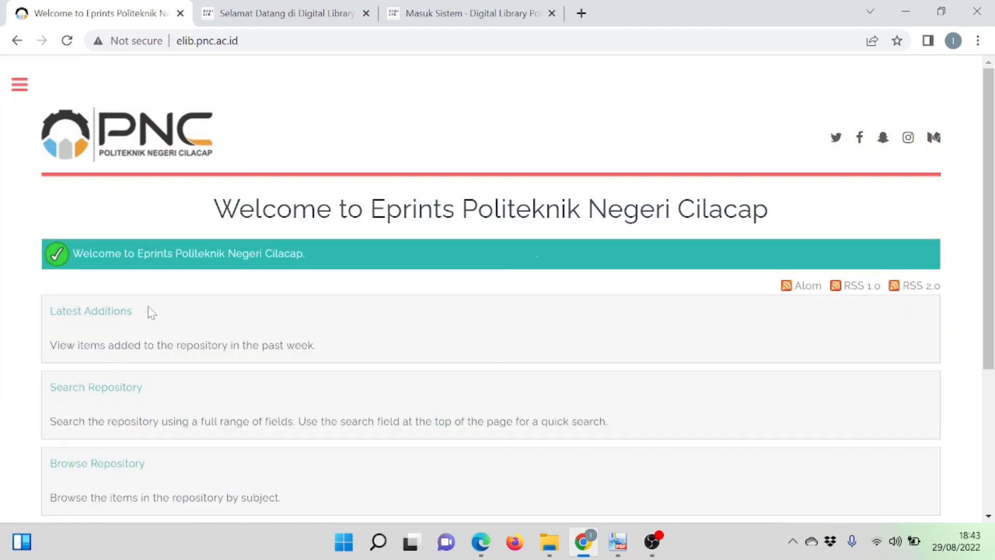
pyautogui.click(108, 313)
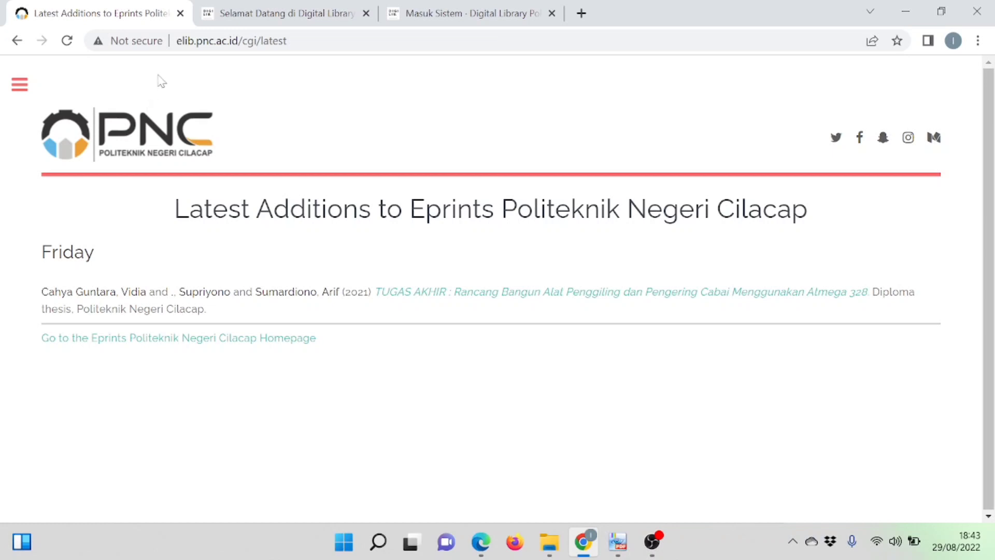
pyautogui.click(238, 15)
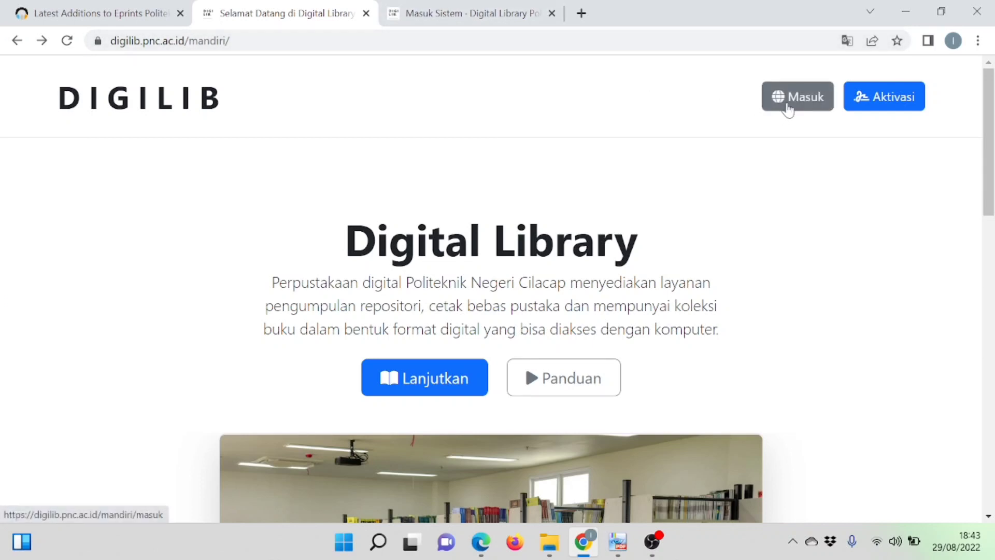
# - Log in to DIGILIB with the student number and account password
pyautogui.click(495, 23)
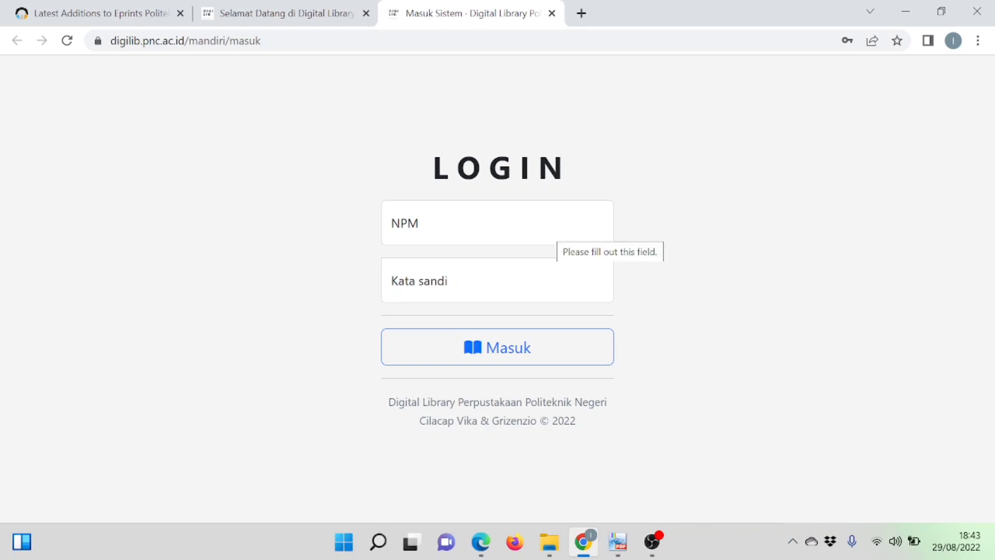
pyautogui.click(554, 235)
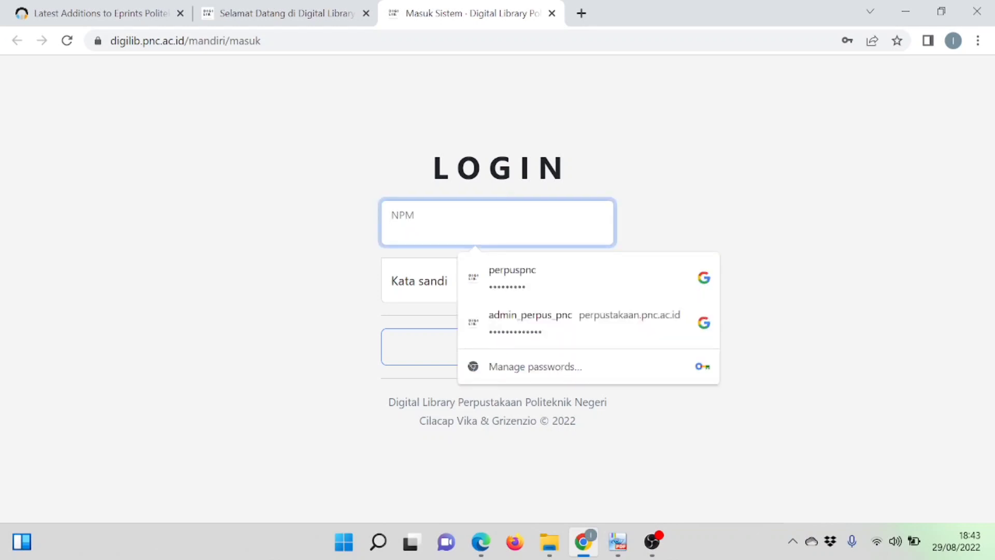
pyautogui.click(707, 197)
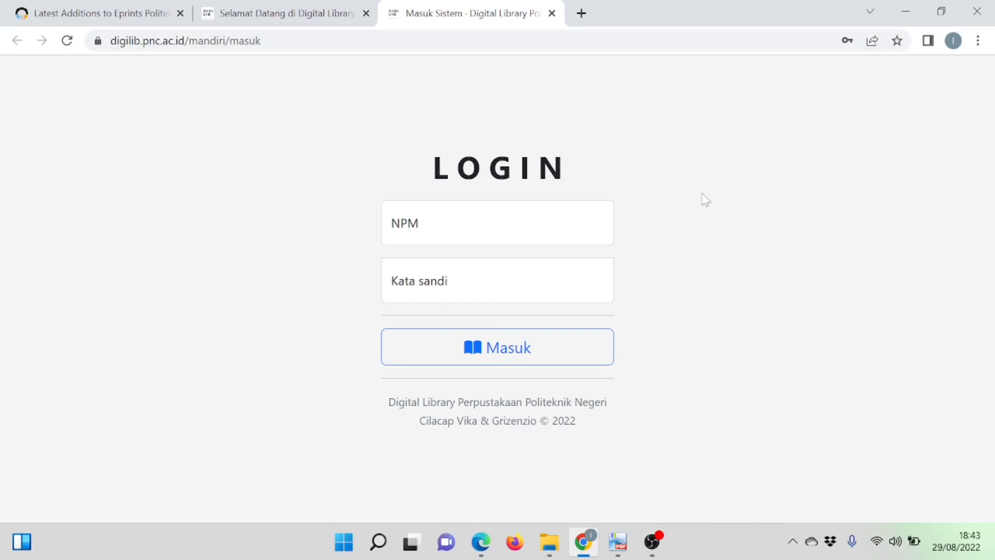
pyautogui.click(497, 280)
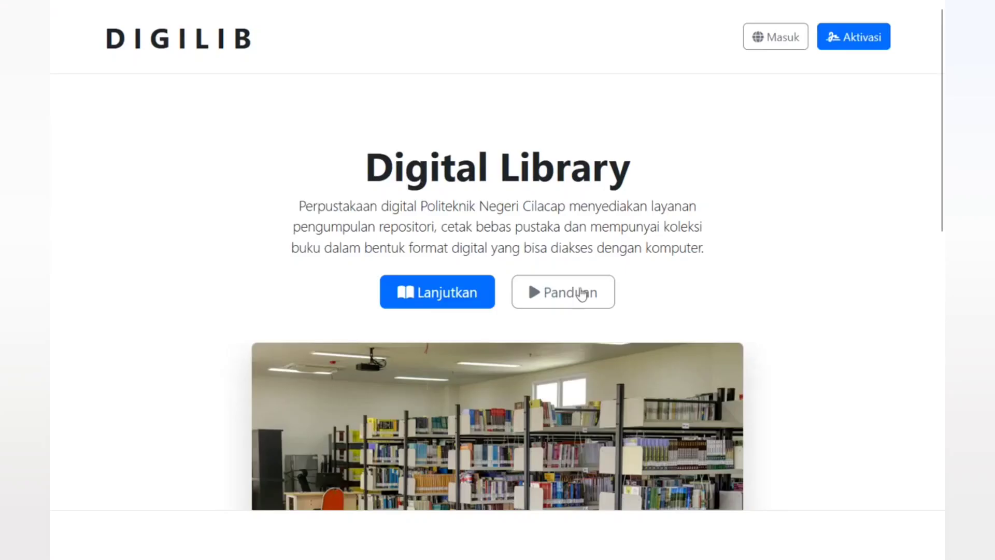
pyautogui.click(436, 298)
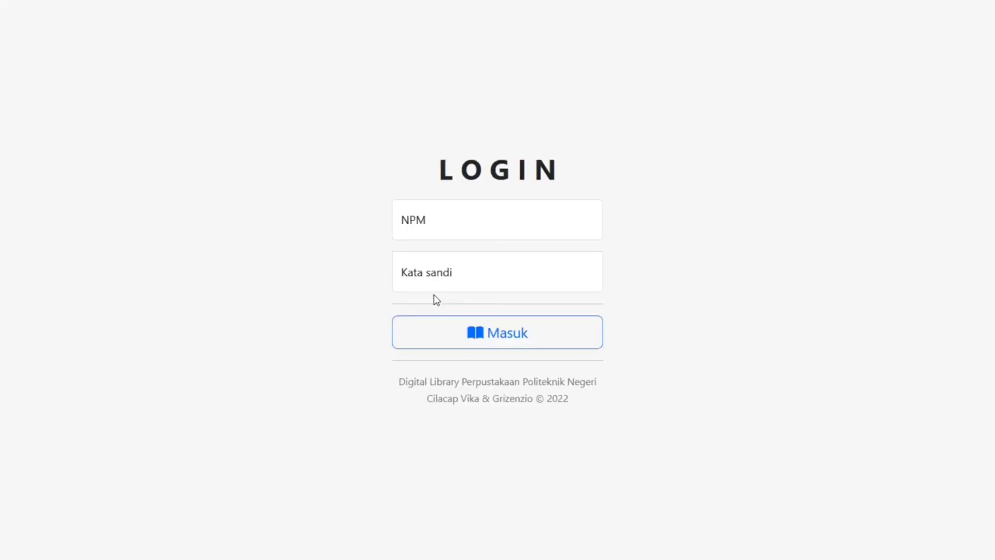
pyautogui.click(426, 223)
pyautogui.write('190201037')
pyautogui.press('Tab')
pyautogui.write('*********')
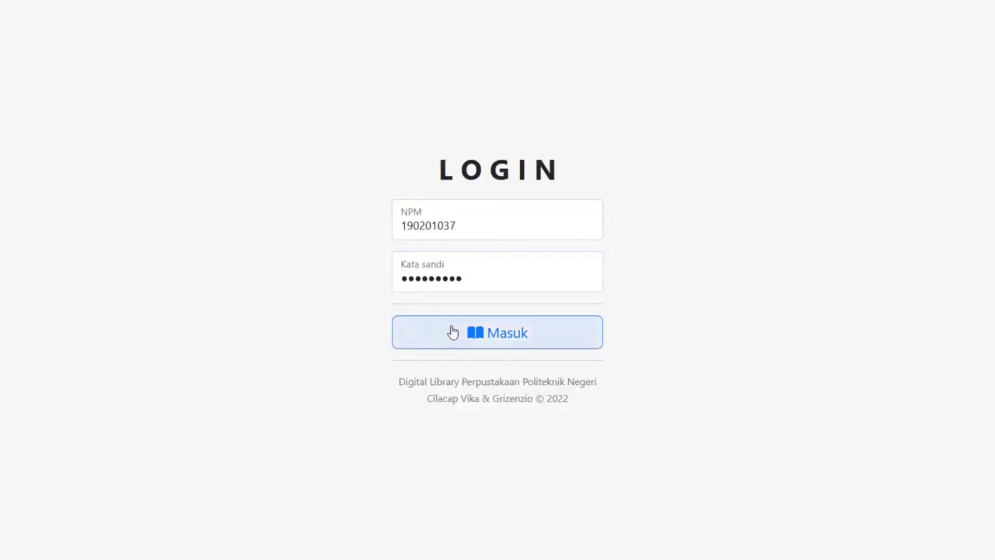
pyautogui.click(453, 332)
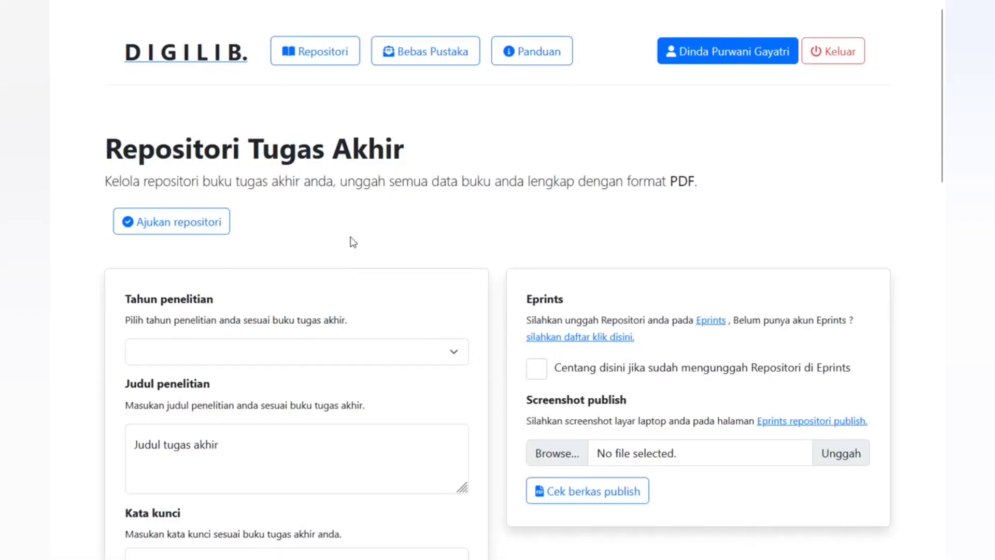
# - Set Tahun to 2022 and paste the copied description as the thesis title
pyautogui.scroll(-3, 351, 240)
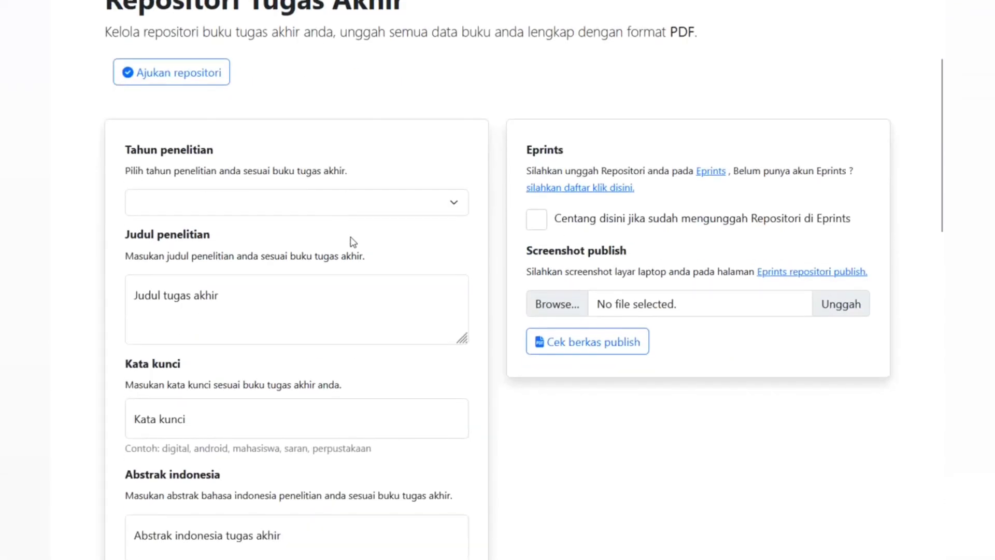
pyautogui.click(302, 210)
pyautogui.click(176, 275)
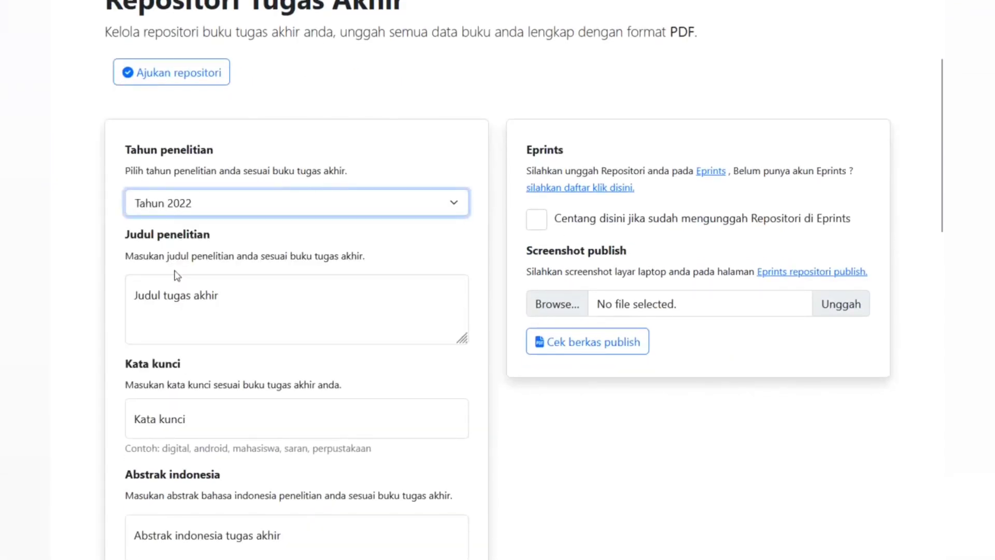
pyautogui.scroll(-3, 179, 265)
pyautogui.click(224, 154)
pyautogui.moveTo(129, 111); pyautogui.dragTo(365, 107)
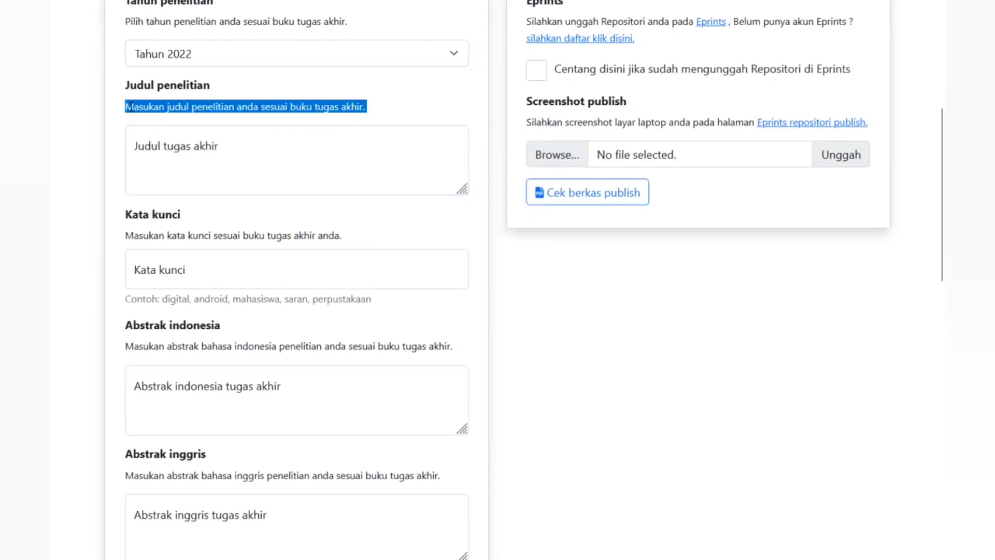
pyautogui.hotkey('ctrl', 'c')
pyautogui.click(216, 182)
pyautogui.hotkey('ctrl', 'v')
# - Copy the example keywords into the Kata kunci field
pyautogui.scroll(-2, 173, 183)
pyautogui.tripleClick(170, 161)
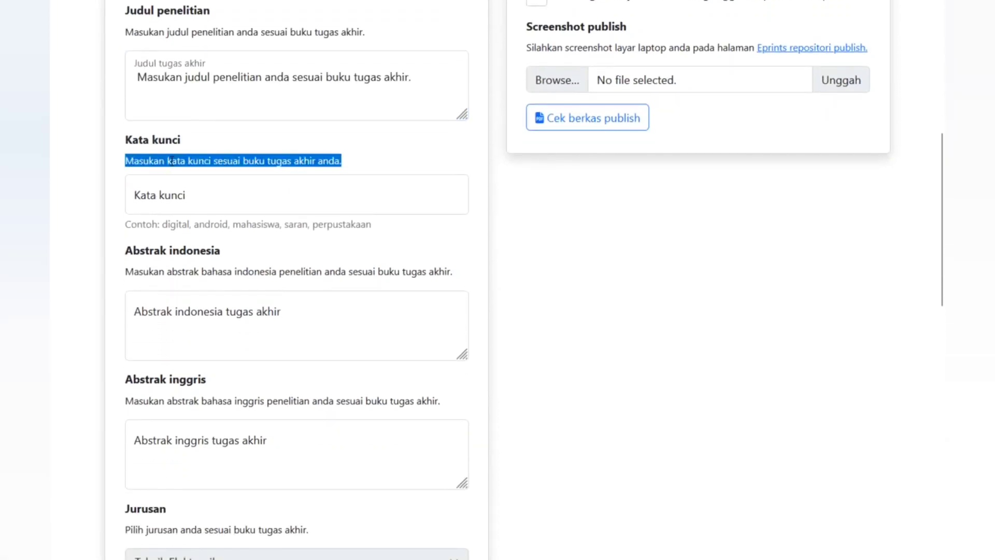
pyautogui.moveTo(164, 224); pyautogui.dragTo(423, 226)
pyautogui.hotkey('ctrl', 'c')
pyautogui.click(215, 201)
pyautogui.hotkey('ctrl', 'v')
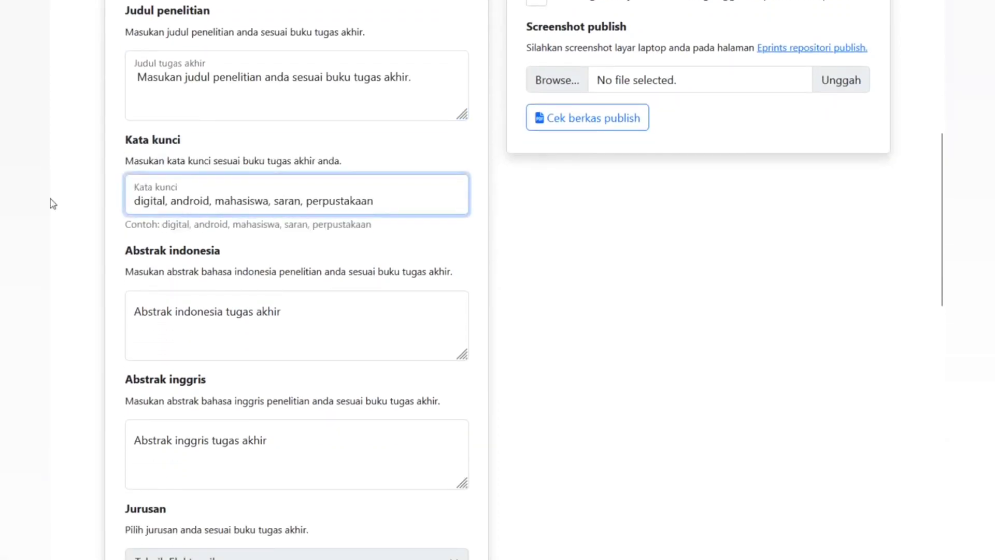
pyautogui.click(98, 204)
# - Paste the description into the Indonesian abstract, removing its leading space
pyautogui.scroll(-1, 131, 199)
pyautogui.scroll(-2, 132, 200)
pyautogui.tripleClick(139, 102)
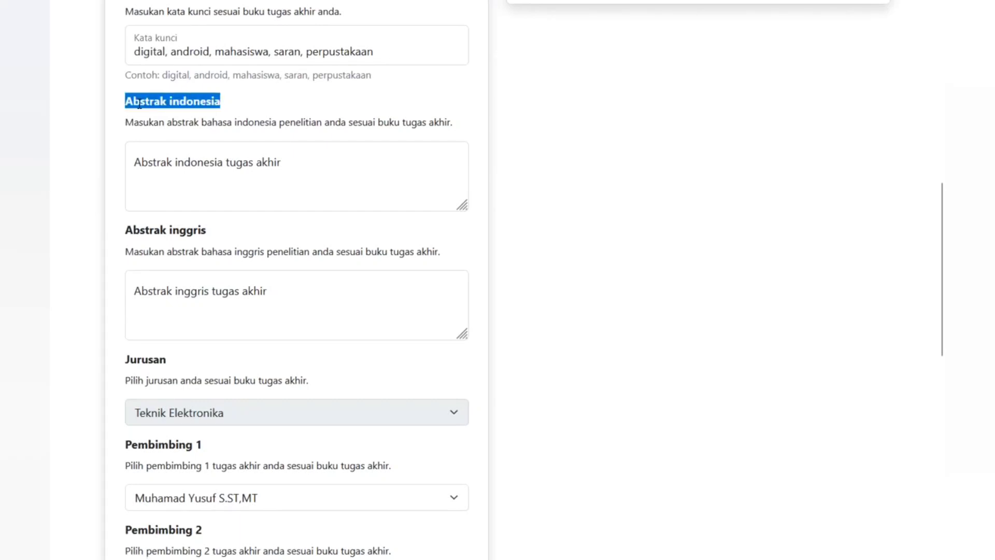
pyautogui.click(216, 177)
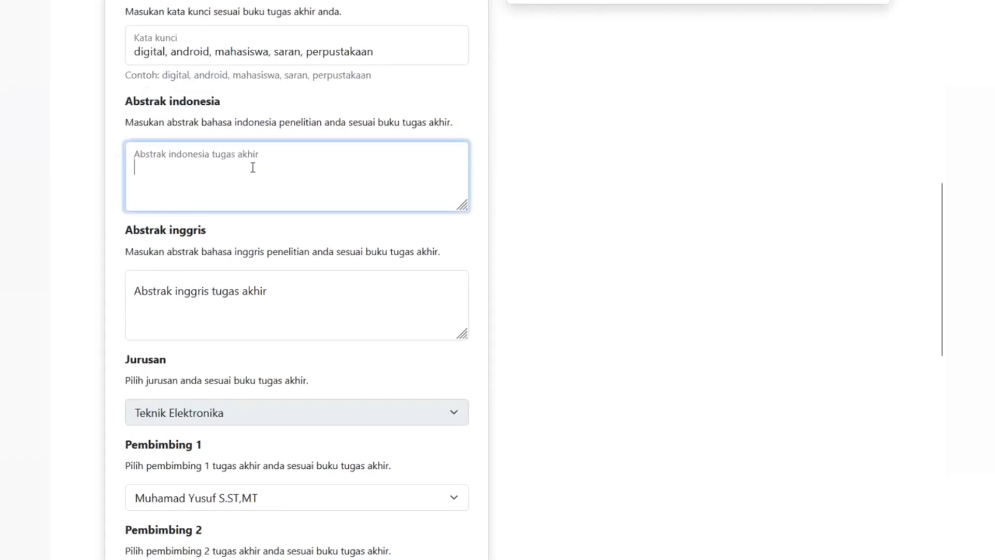
pyautogui.tripleClick(220, 123)
pyautogui.hotkey('ctrl', 'c')
pyautogui.click(218, 172)
pyautogui.hotkey('ctrl', 'v')
pyautogui.click(62, 181)
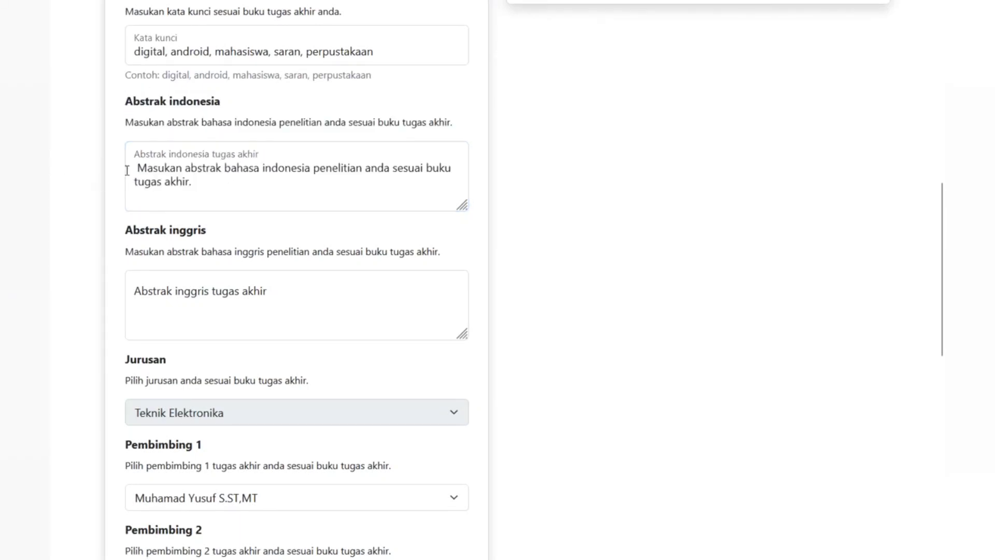
pyautogui.moveTo(138, 168); pyautogui.dragTo(112, 165)
pyautogui.press('BackSpace')
# - Paste the description into the English abstract, removing its leading space
pyautogui.tripleClick(171, 252)
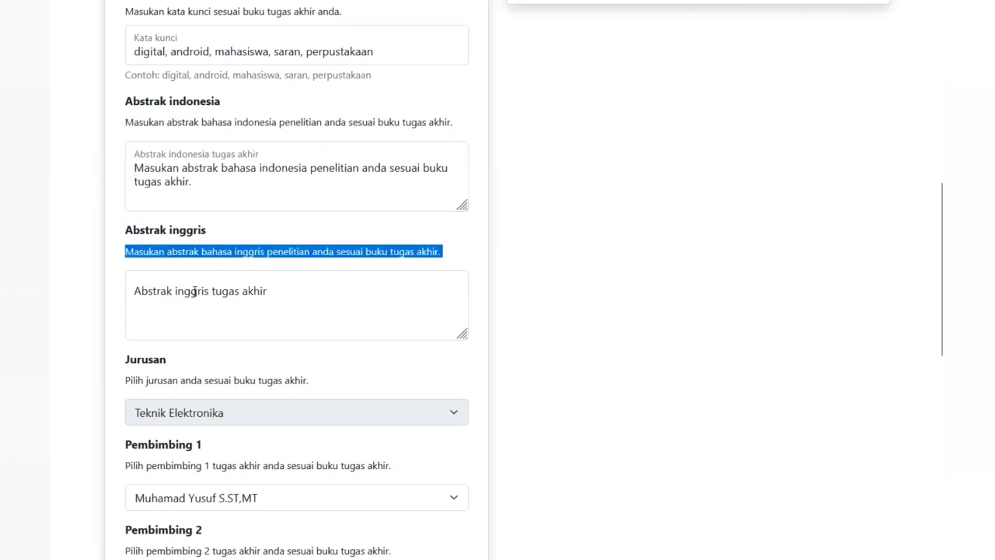
pyautogui.hotkey('ctrl', 'c')
pyautogui.click(195, 295)
pyautogui.hotkey('ctrl', 'v')
pyautogui.moveTo(138, 292); pyautogui.dragTo(98, 298)
pyautogui.press('BackSpace')
pyautogui.click(105, 278)
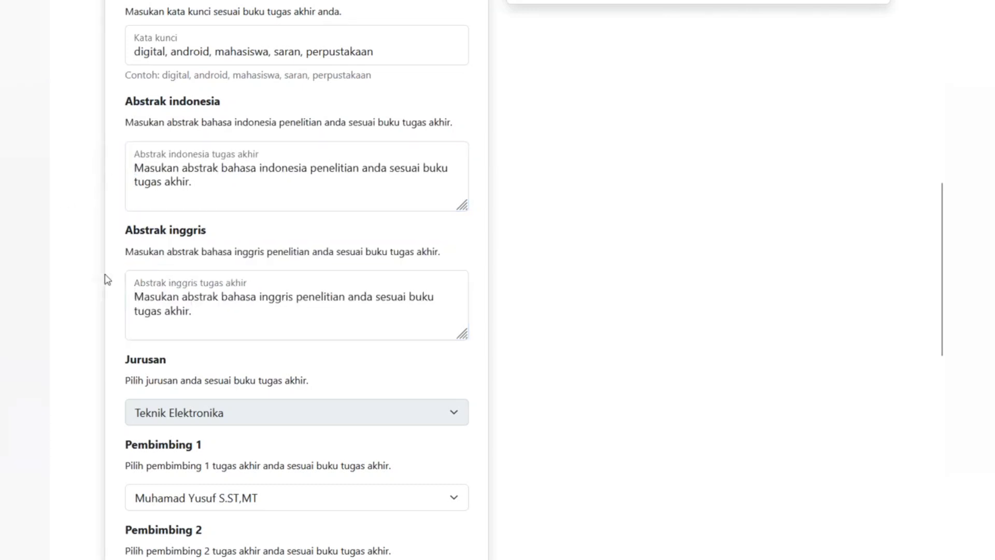
# - Choose a lecturer as second supervisor (Pembimbing 2)
pyautogui.scroll(-5, 114, 275)
pyautogui.moveTo(154, 146); pyautogui.dragTo(269, 150)
pyautogui.click(195, 203)
pyautogui.click(194, 203)
pyautogui.click(173, 286)
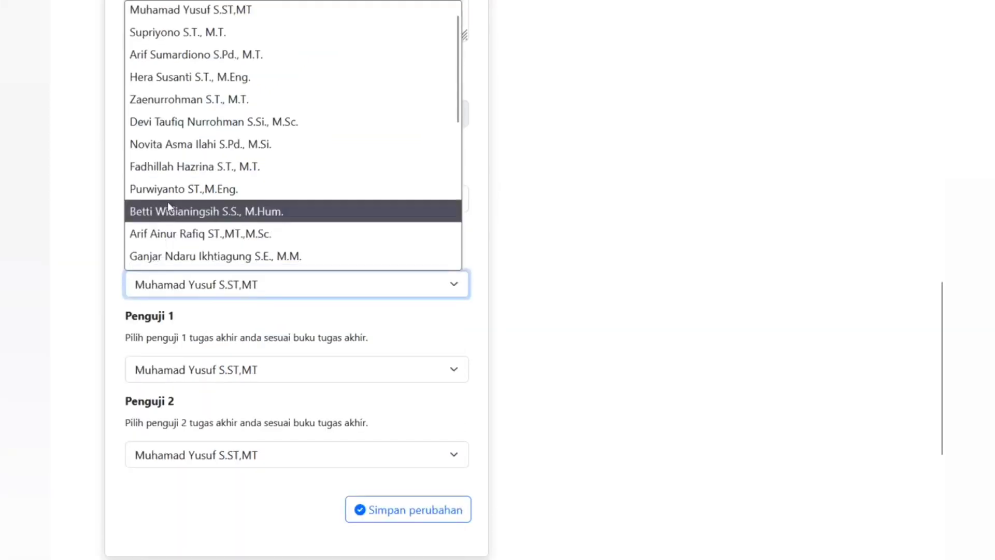
pyautogui.click(168, 208)
pyautogui.doubleClick(174, 287)
pyautogui.press('Down')
pyautogui.press('Down')
pyautogui.scroll(-3, 171, 248)
# - Pick both examiners, then revise the second supervisor and first examiner choices
pyautogui.click(166, 223)
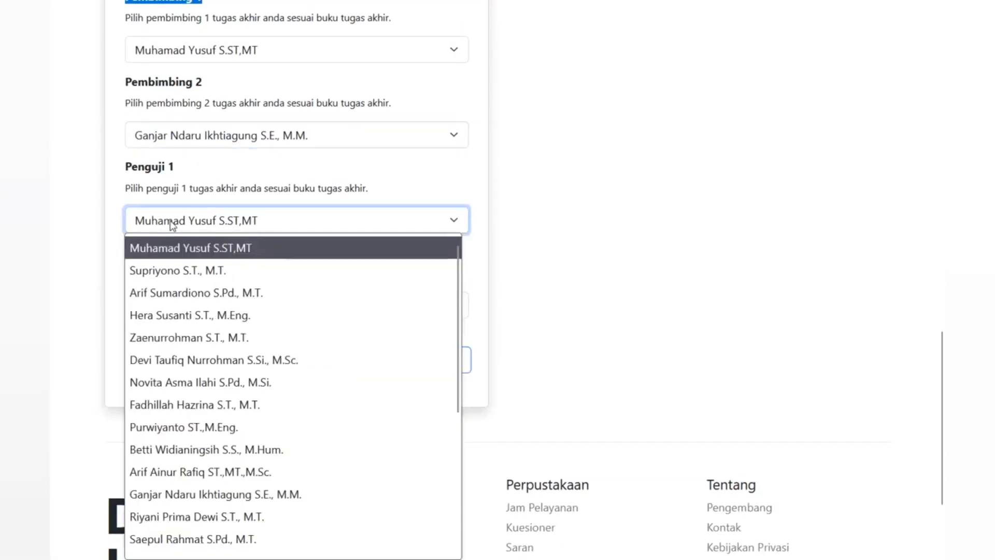
pyautogui.click(161, 314)
pyautogui.click(166, 305)
pyautogui.click(170, 275)
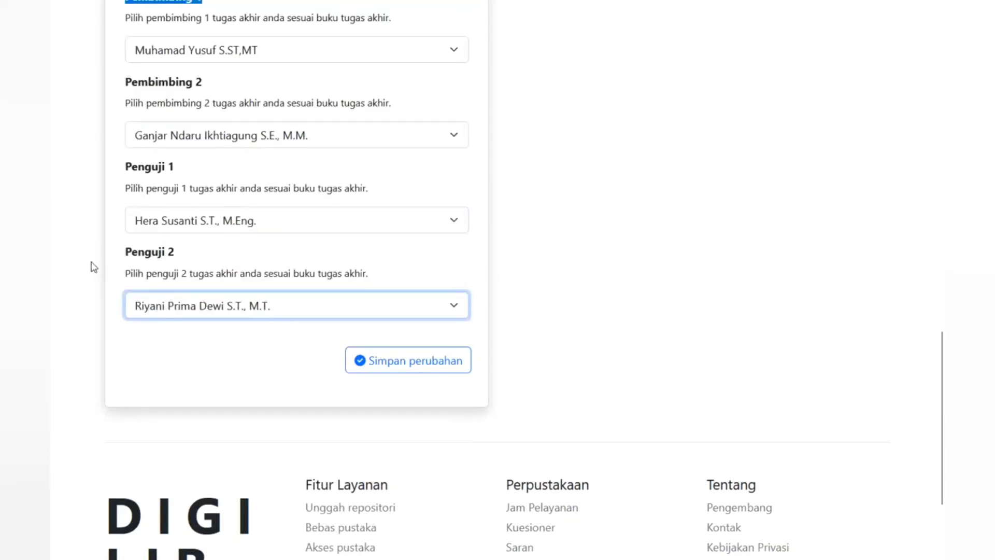
pyautogui.scroll(2, 172, 214)
pyautogui.click(172, 213)
pyautogui.click(183, 309)
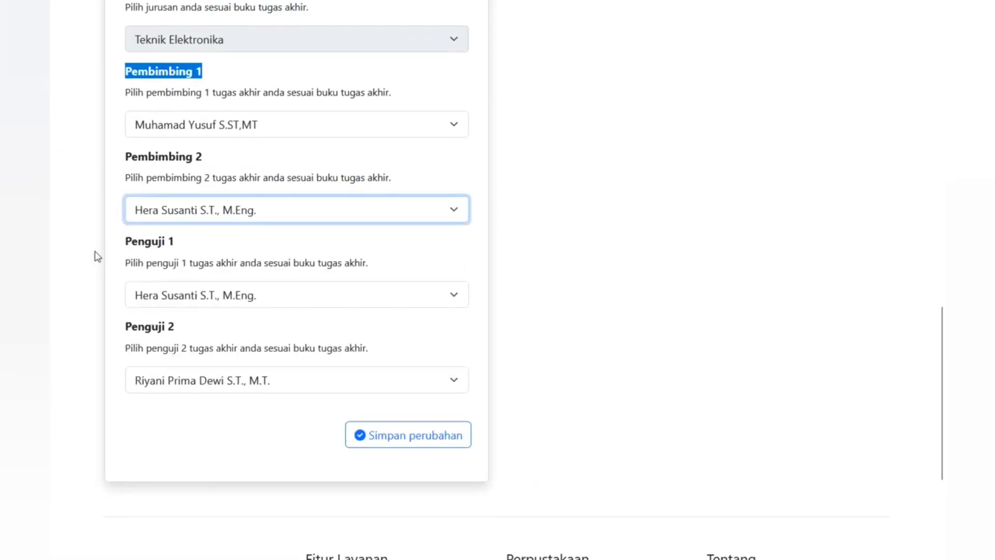
pyautogui.click(184, 303)
pyautogui.scroll(-1, 181, 217)
pyautogui.click(180, 220)
# - Save the repository form with Simpan perubahan
pyautogui.scroll(1, 69, 289)
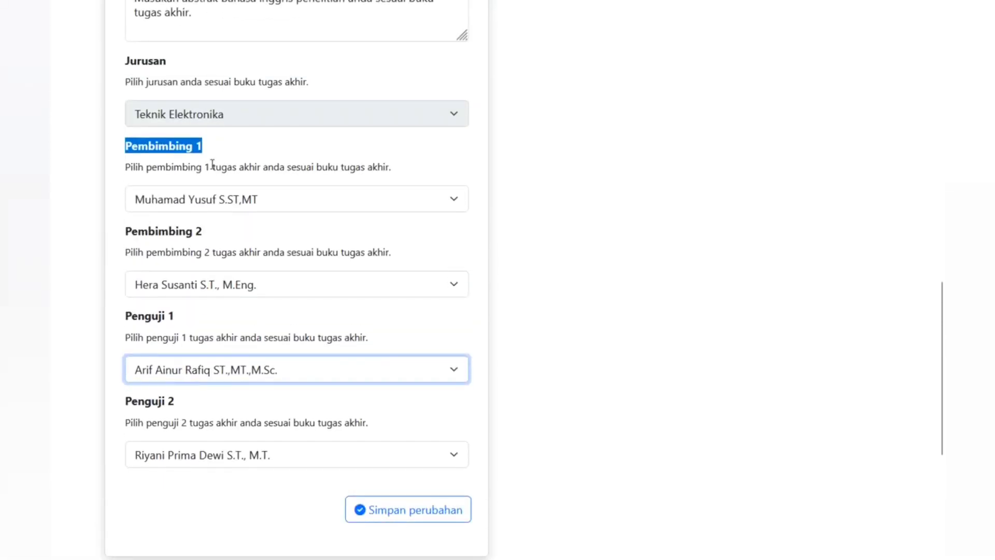
pyautogui.scroll(-1, 500, 261)
pyautogui.click(402, 436)
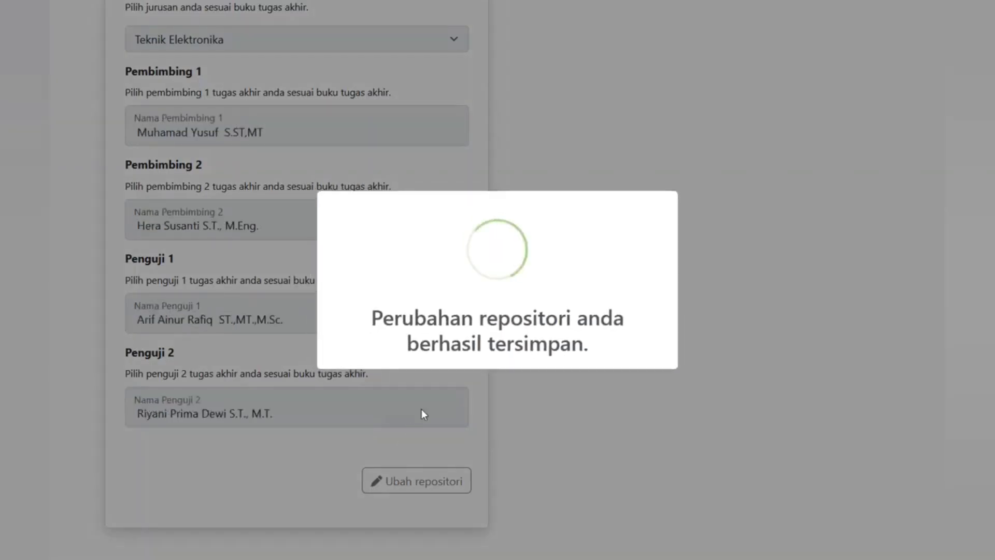
pyautogui.scroll(6, 549, 302)
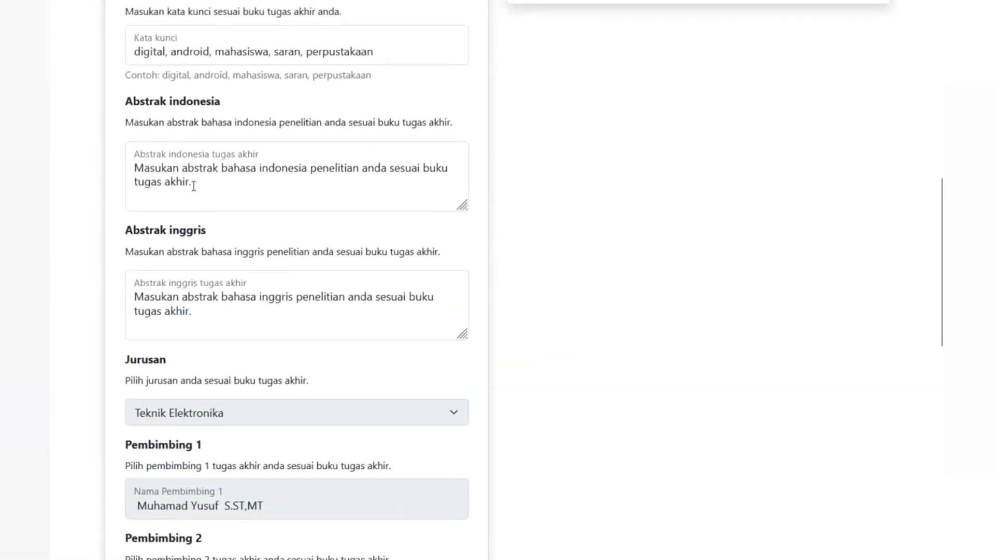
# - Open the EPrints account registration link from the upload instructions, then return to the form
pyautogui.scroll(-6, 545, 227)
pyautogui.scroll(13, 698, 403)
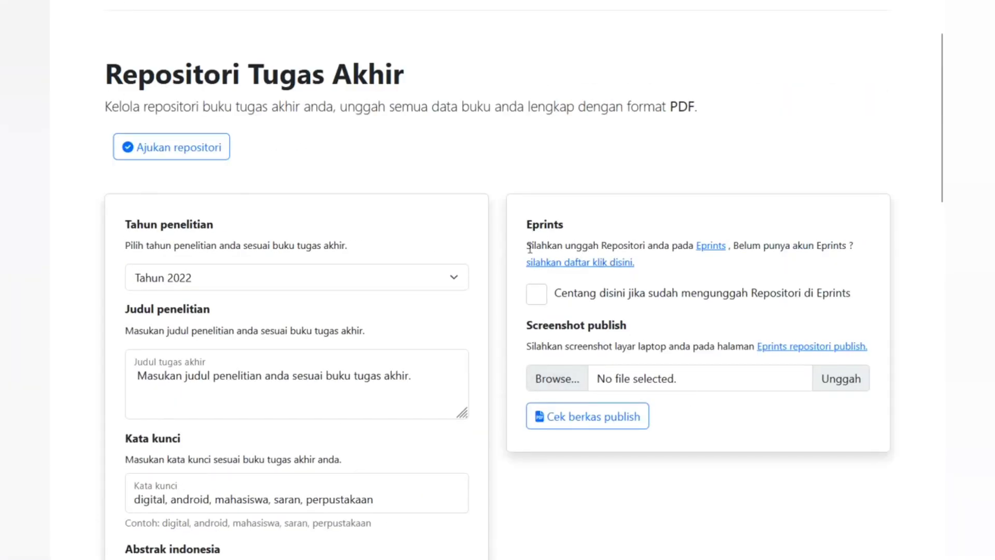
pyautogui.moveTo(526, 245); pyautogui.dragTo(663, 245)
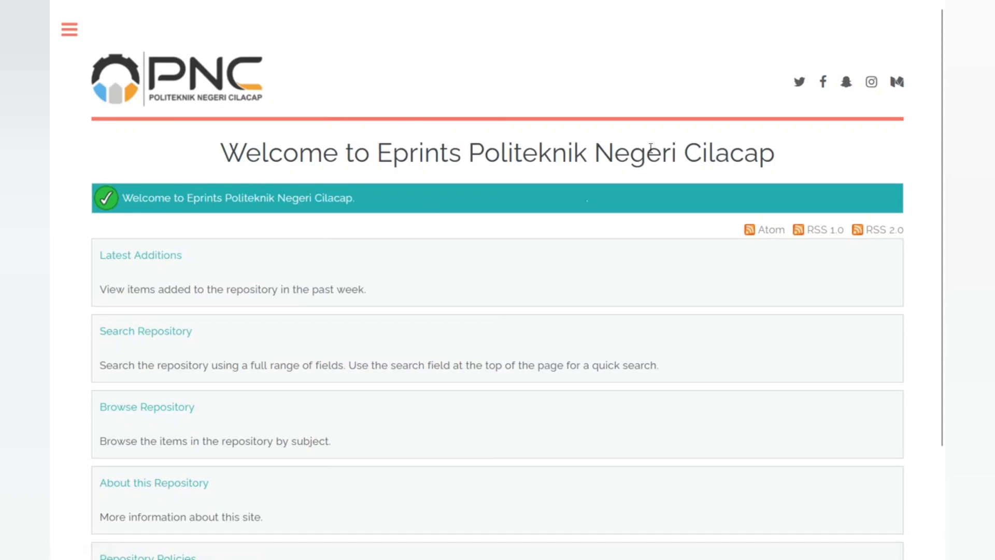
pyautogui.moveTo(847, 4)
pyautogui.click(130, 9)
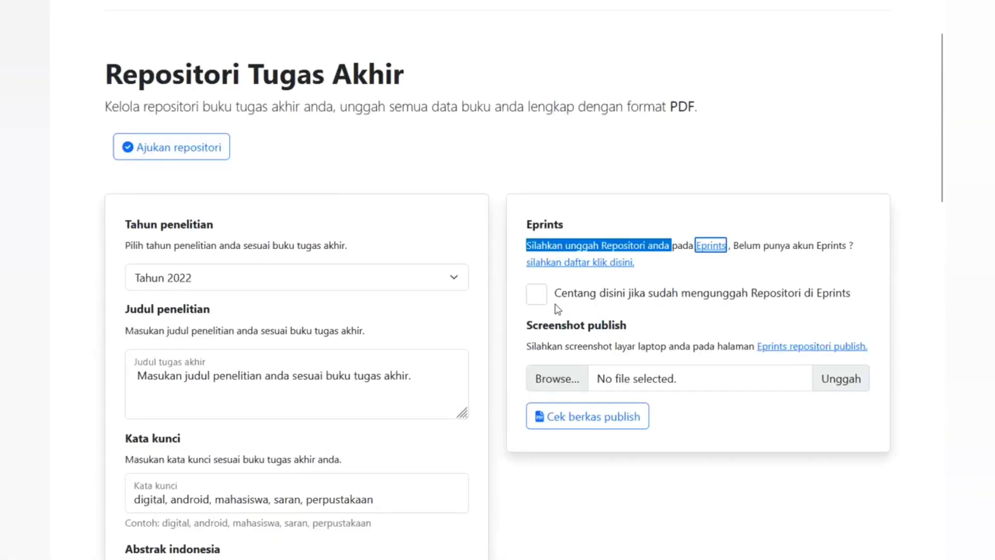
pyautogui.click(598, 277)
pyautogui.click(608, 264)
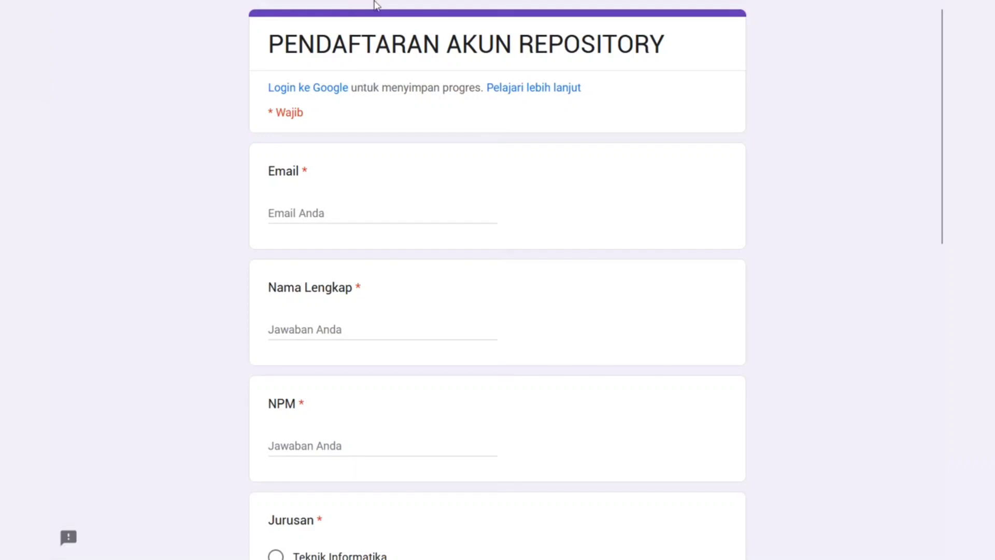
pyautogui.press('super')
pyautogui.press('super')
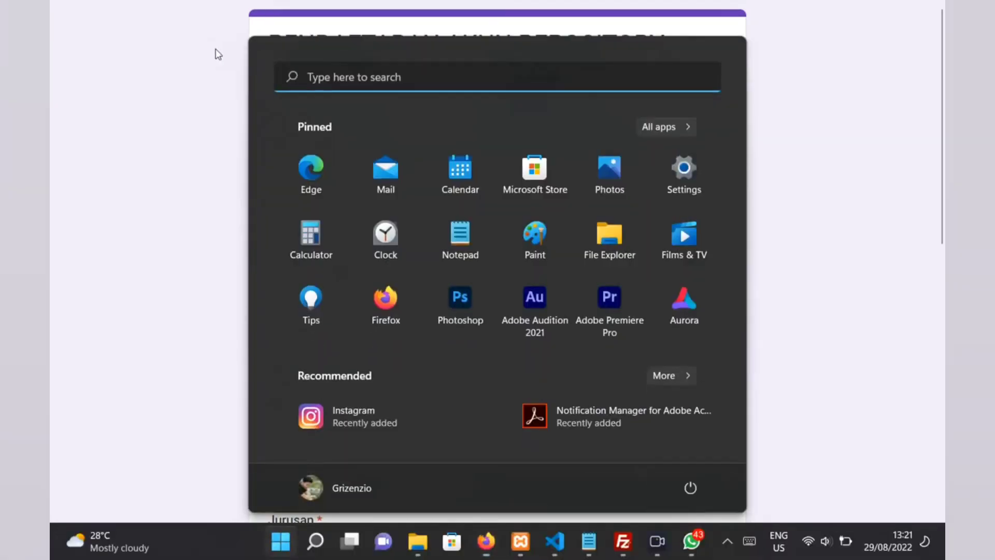
pyautogui.moveTo(719, 21)
pyautogui.click(125, 19)
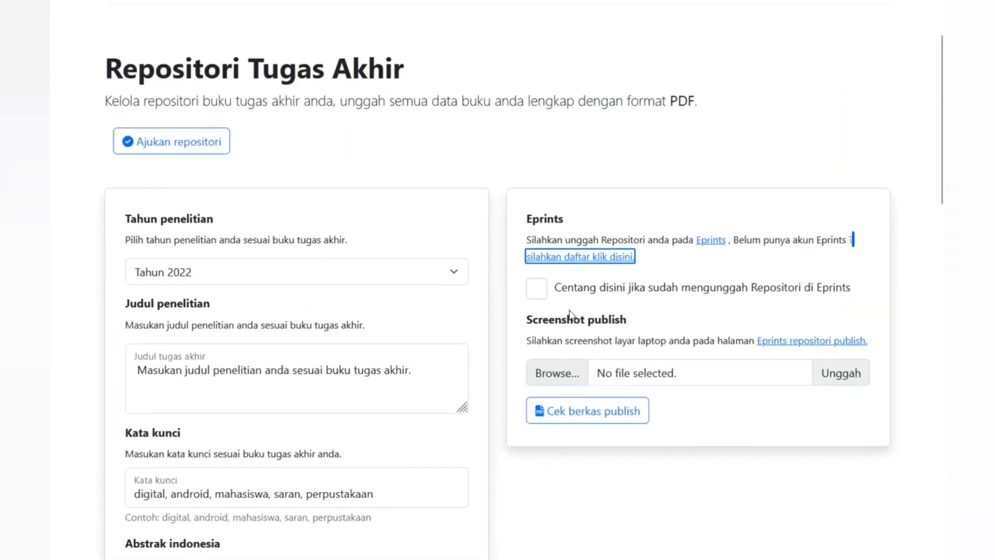
# - Tick the Eprints upload confirmation, dismiss the thank-you dialog, and open the publish link
pyautogui.scroll(-2, 537, 223)
pyautogui.moveTo(563, 220); pyautogui.dragTo(731, 220)
pyautogui.click(880, 216)
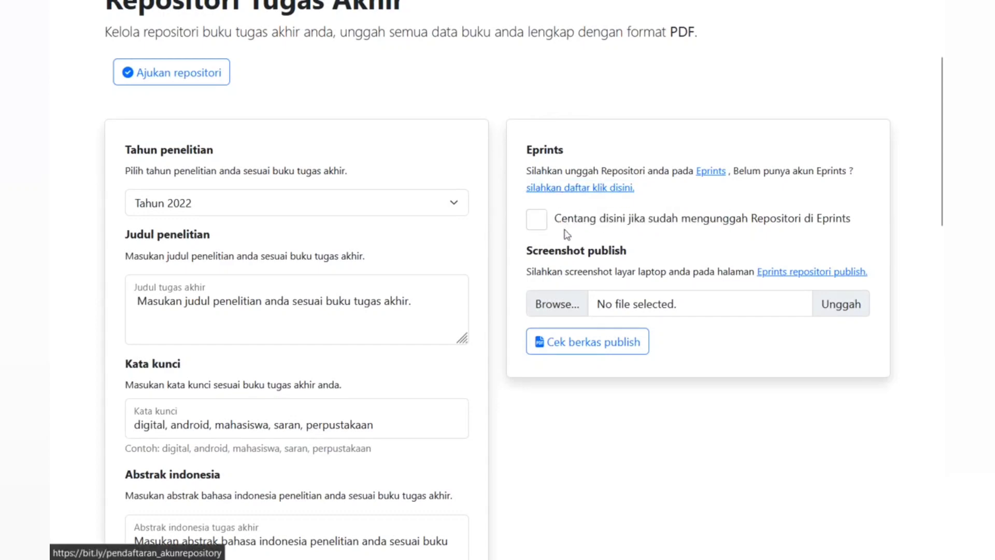
pyautogui.click(541, 225)
pyautogui.click(501, 375)
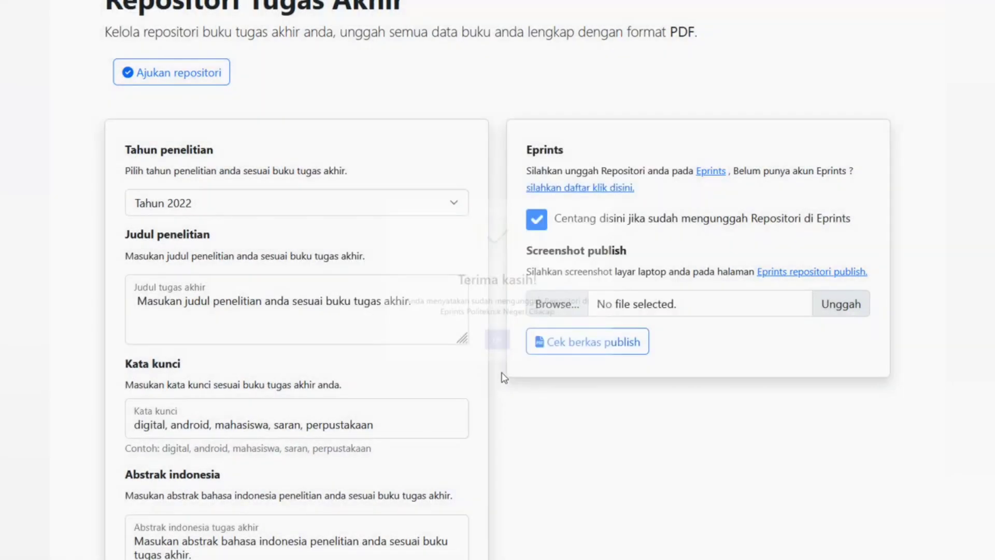
pyautogui.click(785, 274)
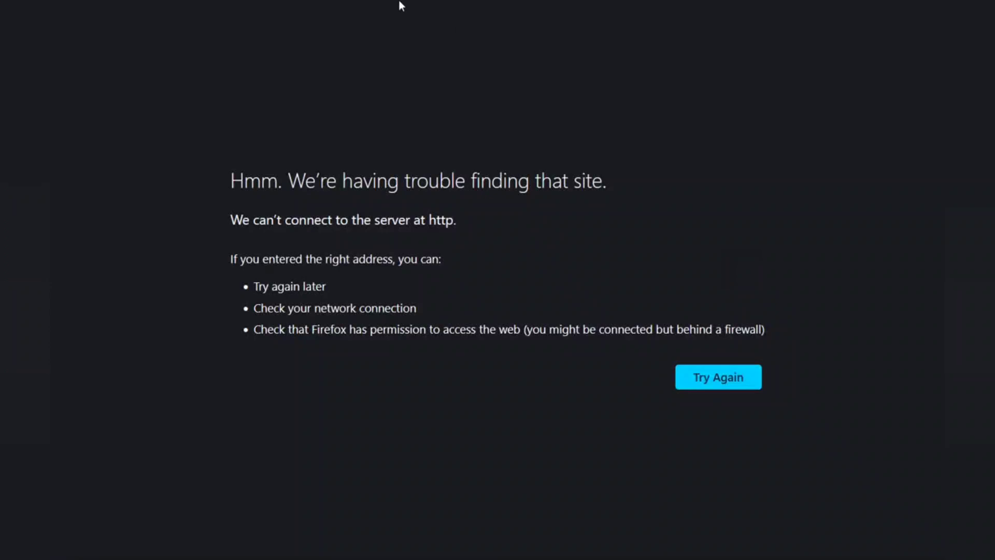
# - Open the Eprints Browse by Authors listing
pyautogui.press('super')
pyautogui.press('super')
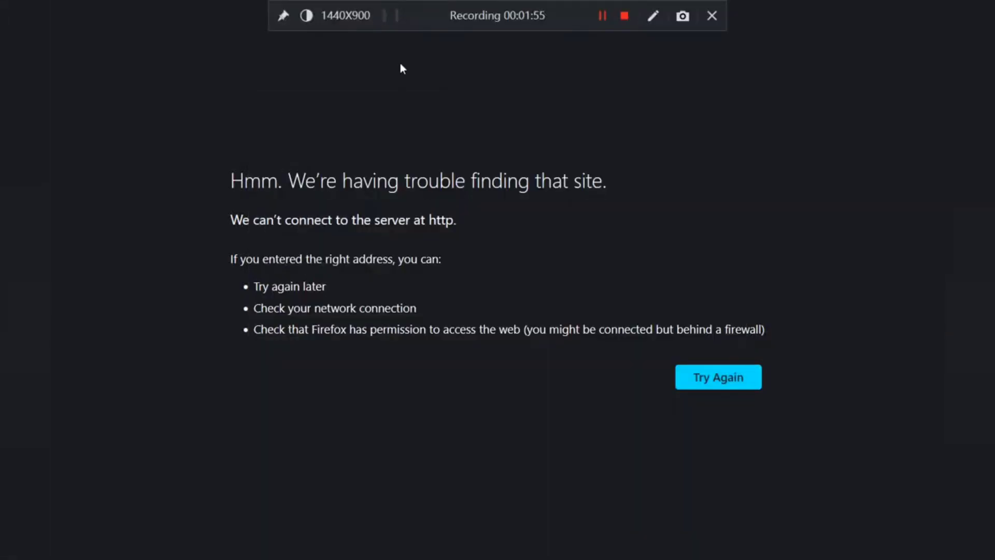
pyautogui.moveTo(315, 15)
pyautogui.click(403, 19)
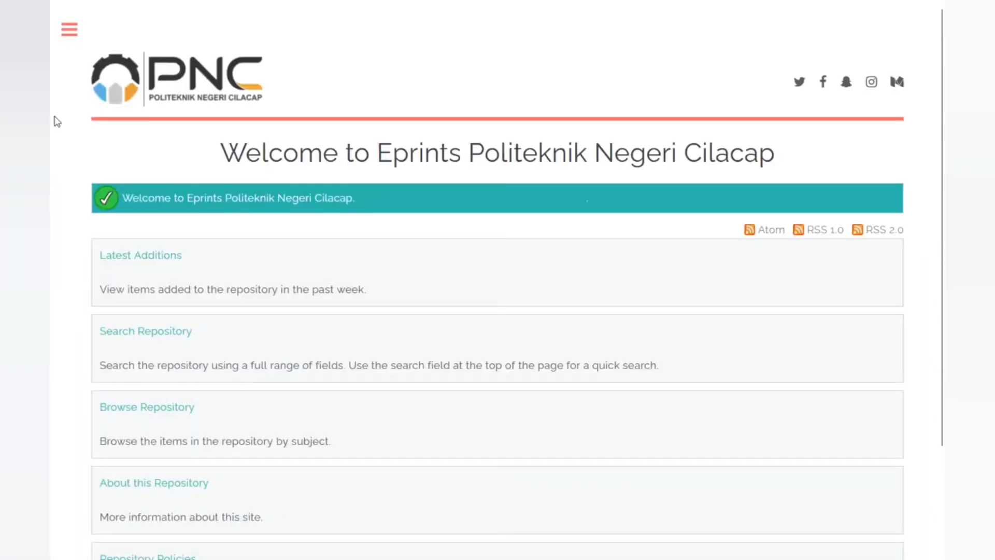
pyautogui.click(71, 32)
pyautogui.click(120, 277)
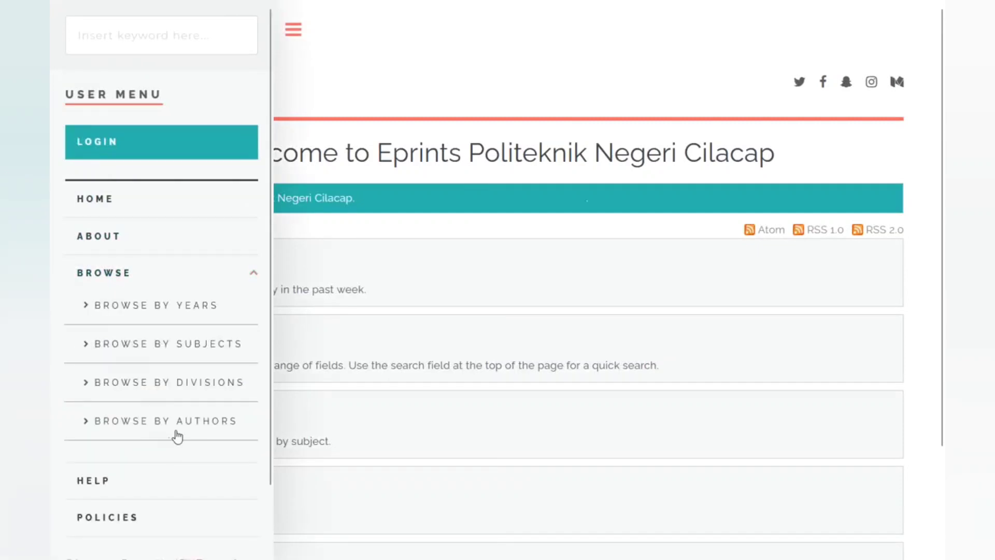
pyautogui.click(468, 318)
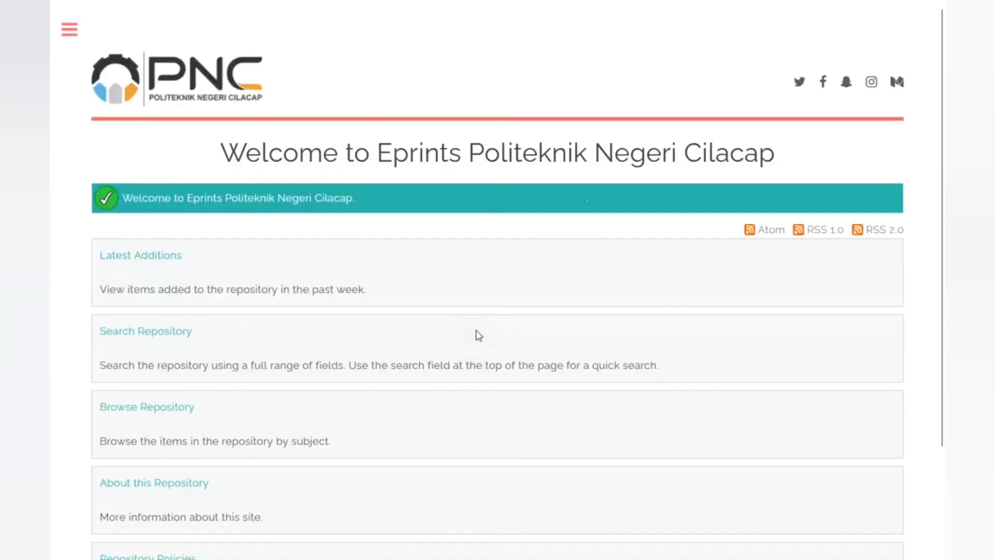
pyautogui.scroll(-2, 412, 275)
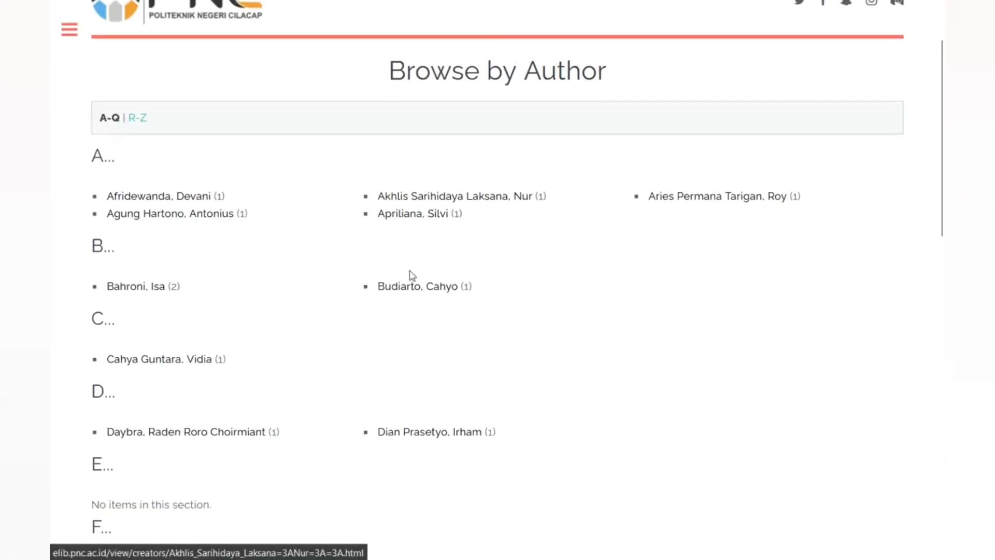
# - Capture and download a region screenshot of the author entries
pyautogui.moveTo(746, 6)
pyautogui.click(733, 49)
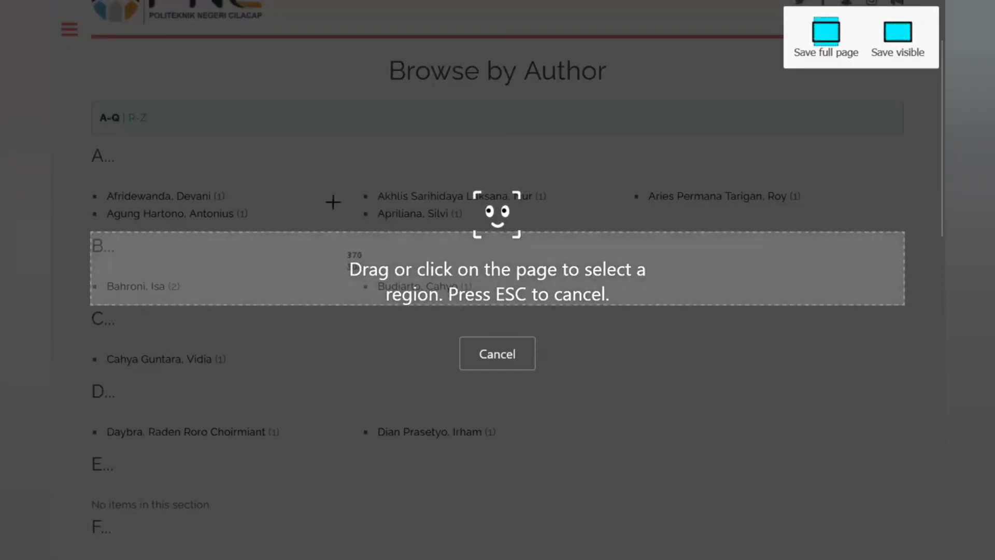
pyautogui.moveTo(333, 147); pyautogui.dragTo(592, 254)
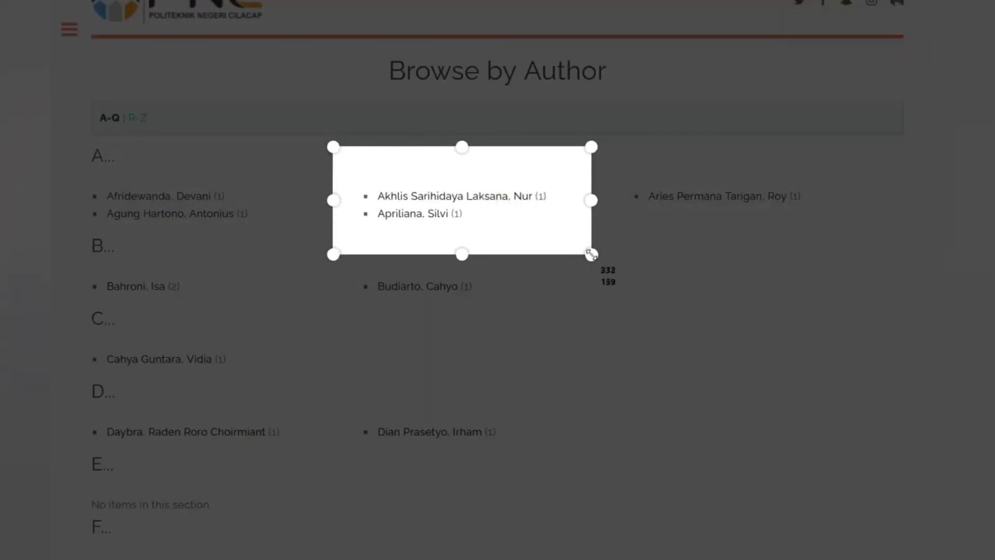
pyautogui.moveTo(466, 204); pyautogui.dragTo(458, 436)
pyautogui.click(504, 518)
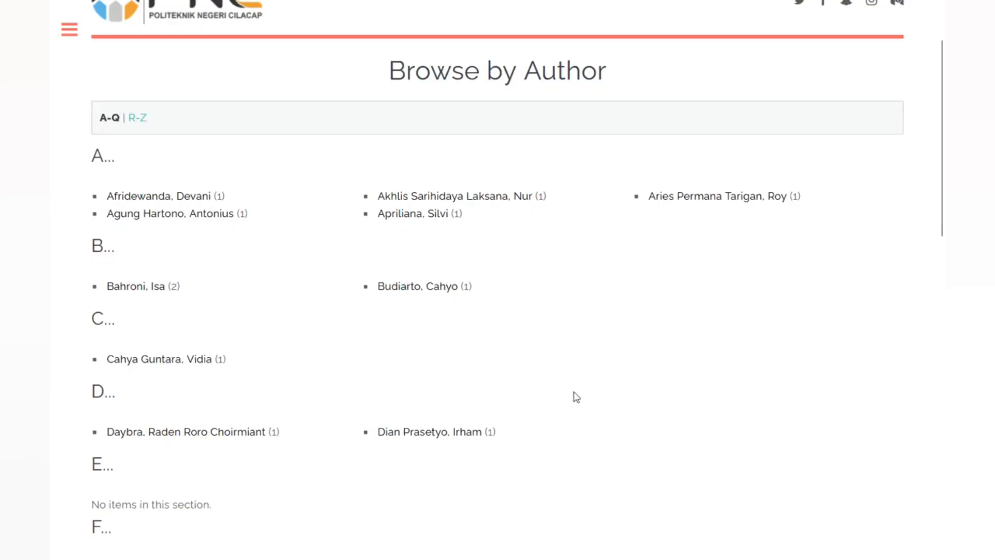
# - Upload the downloaded screenshot as publish proof in the DIGILIB form and preview it
pyautogui.click(105, 2)
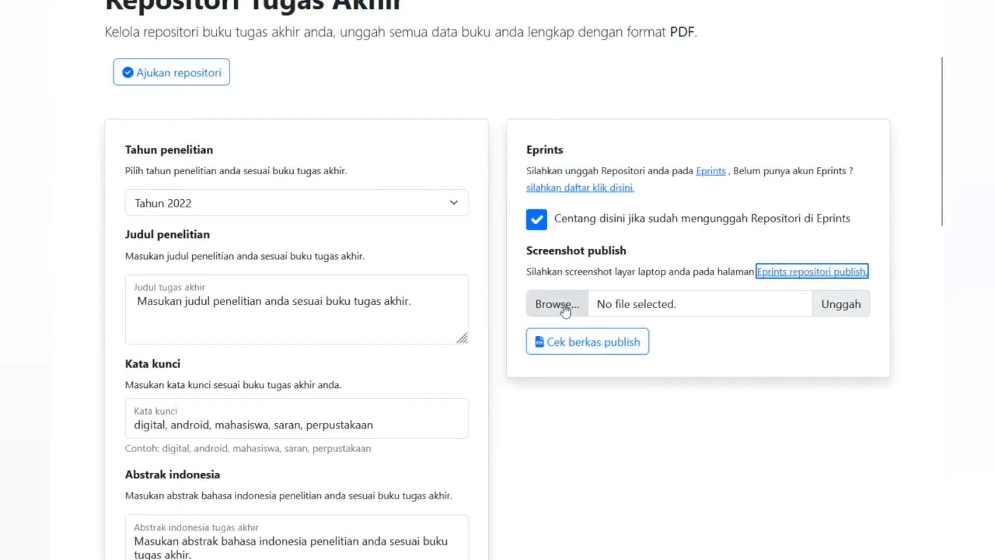
pyautogui.click(191, 18)
pyautogui.click(97, 15)
pyautogui.click(755, 413)
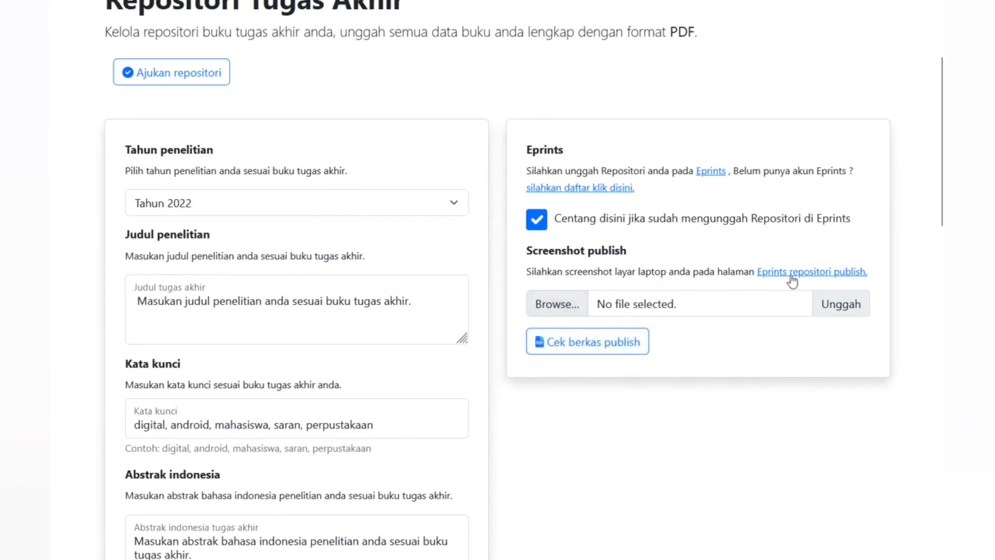
pyautogui.click(566, 306)
pyautogui.doubleClick(250, 232)
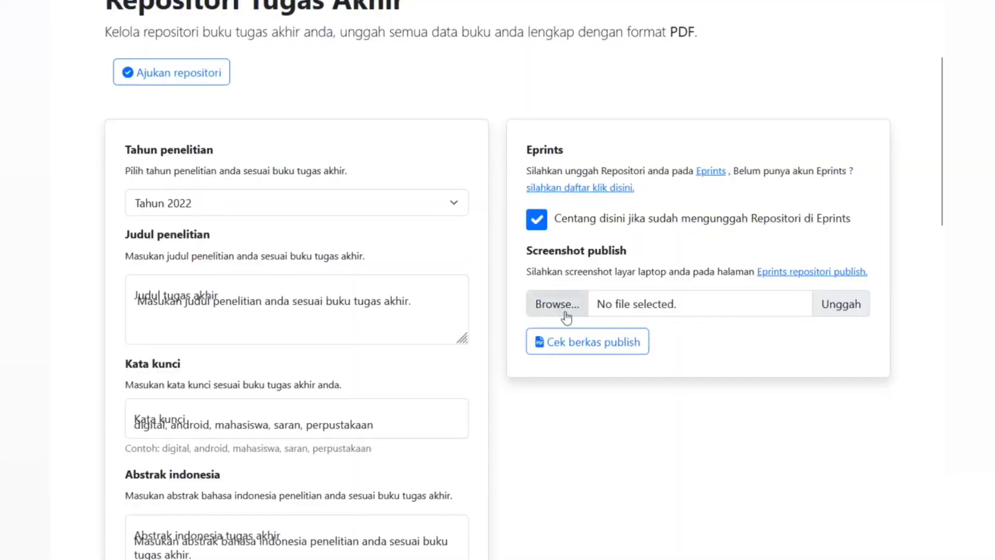
pyautogui.click(573, 352)
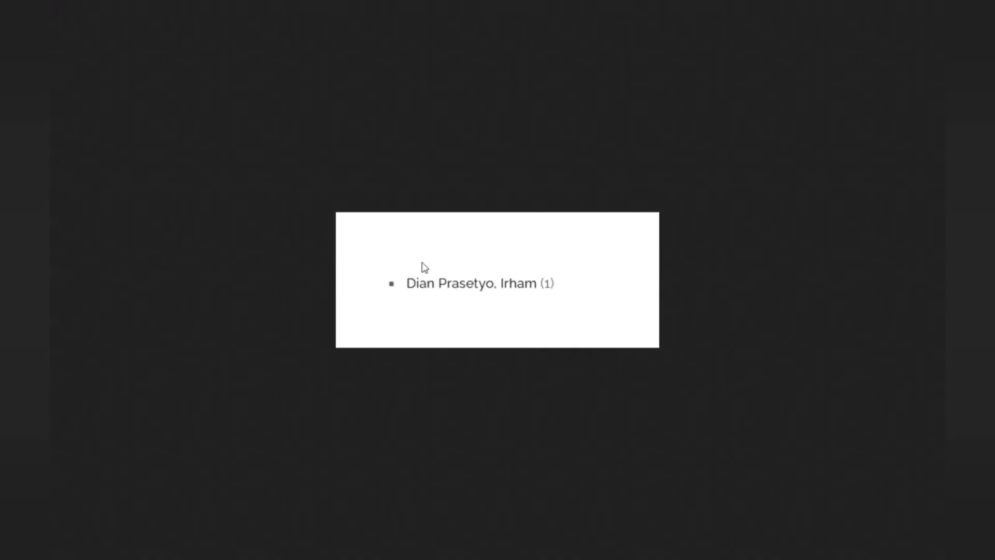
pyautogui.click(100, 17)
pyautogui.scroll(3, 715, 497)
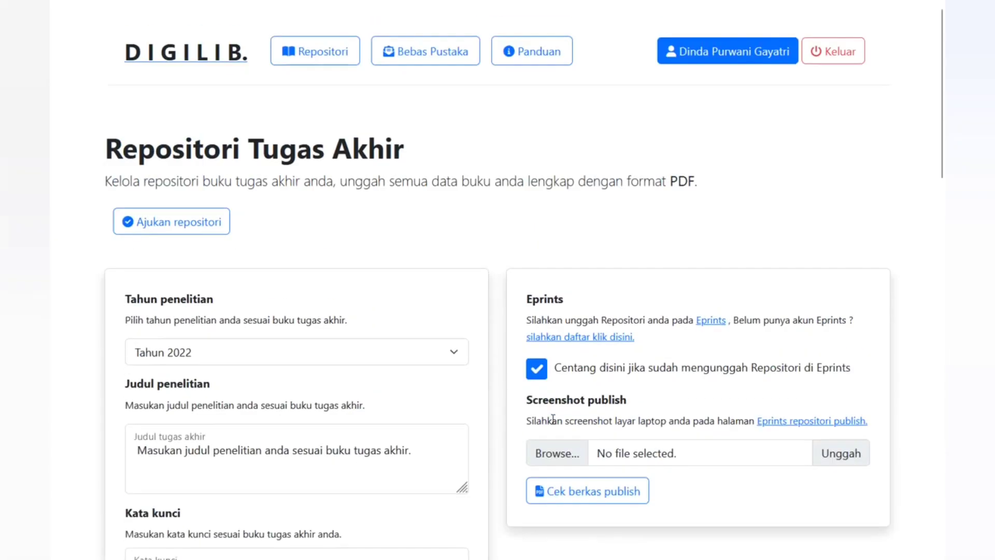
# - Submit Ajukan repositori and Ajukan bebas pustaka, then download the bebas pustaka certificate
pyautogui.click(188, 232)
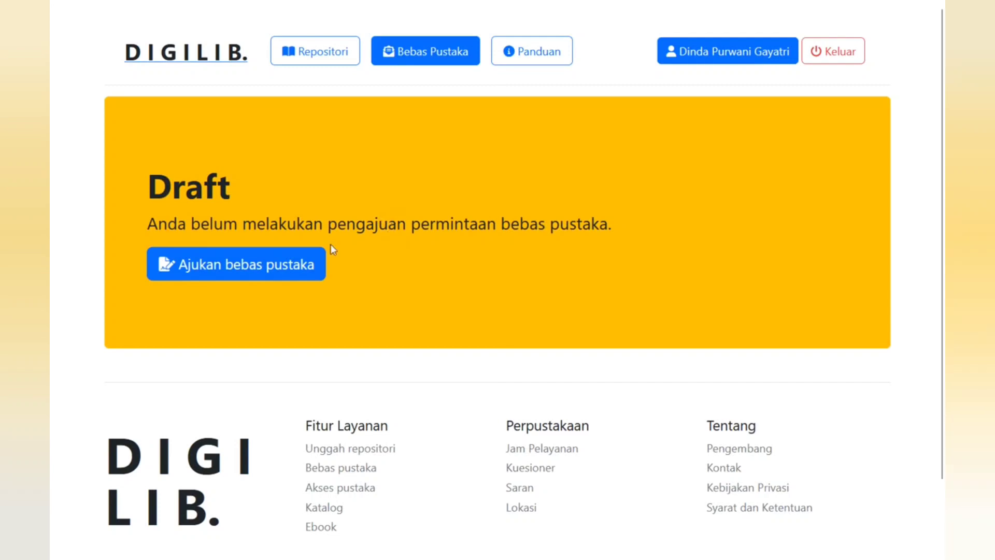
pyautogui.click(257, 262)
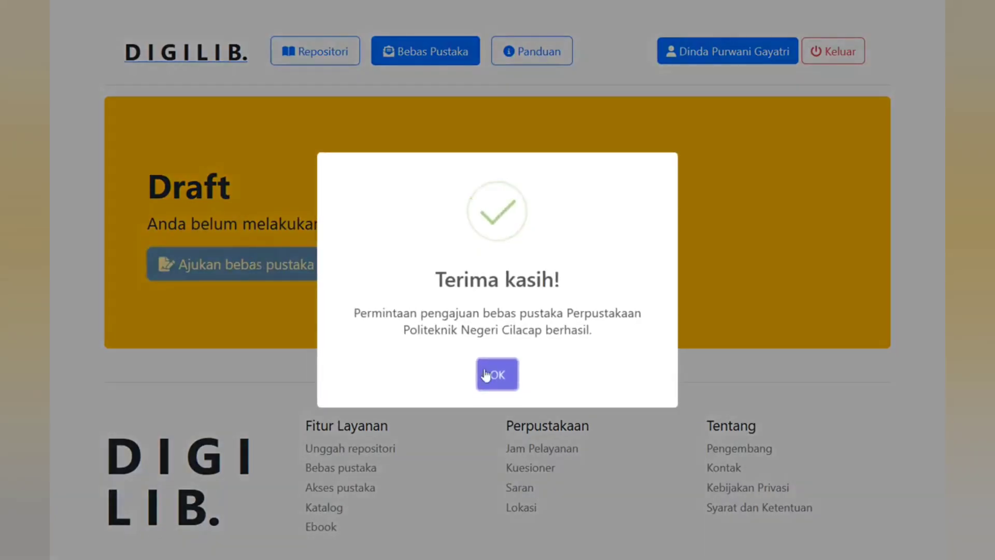
pyautogui.click(487, 375)
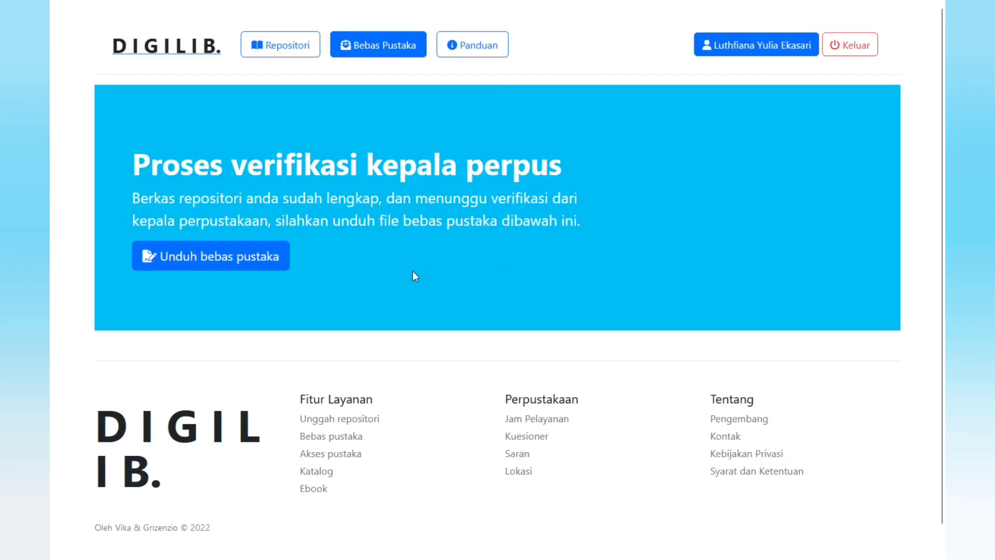
pyautogui.click(206, 262)
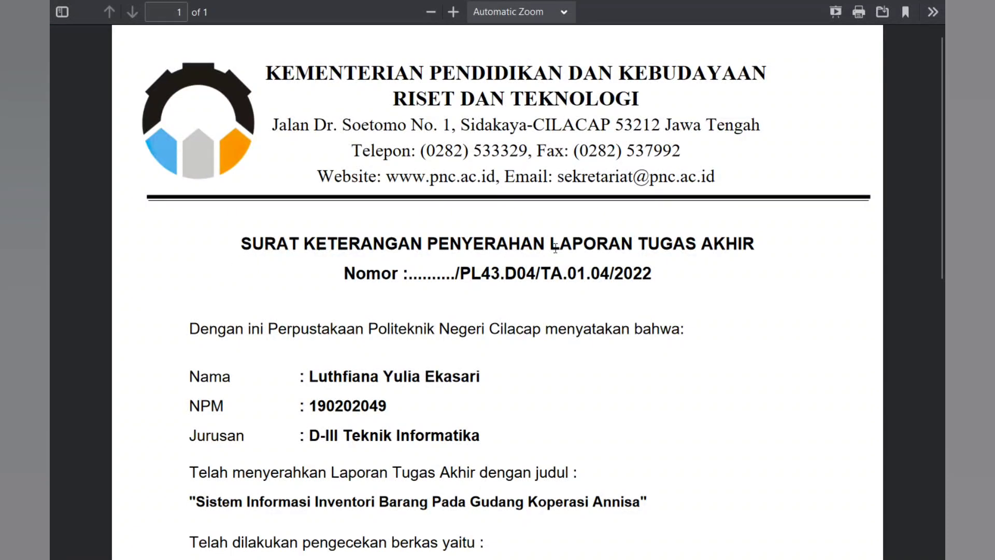
# - Download the Bebas Pustaka certificate PDF and save it to the Documents folder
pyautogui.moveTo(937, 113); pyautogui.dragTo(938, 88)
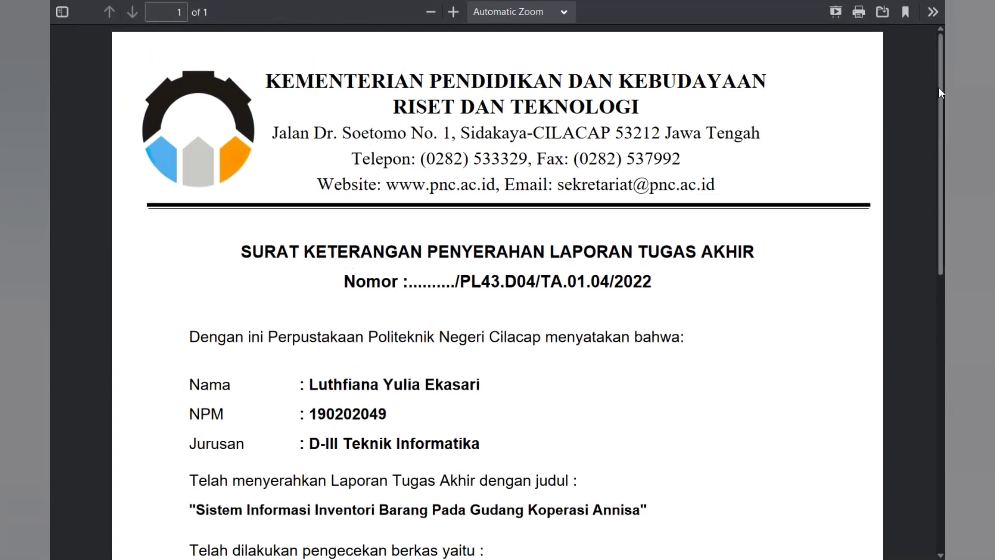
pyautogui.click(883, 12)
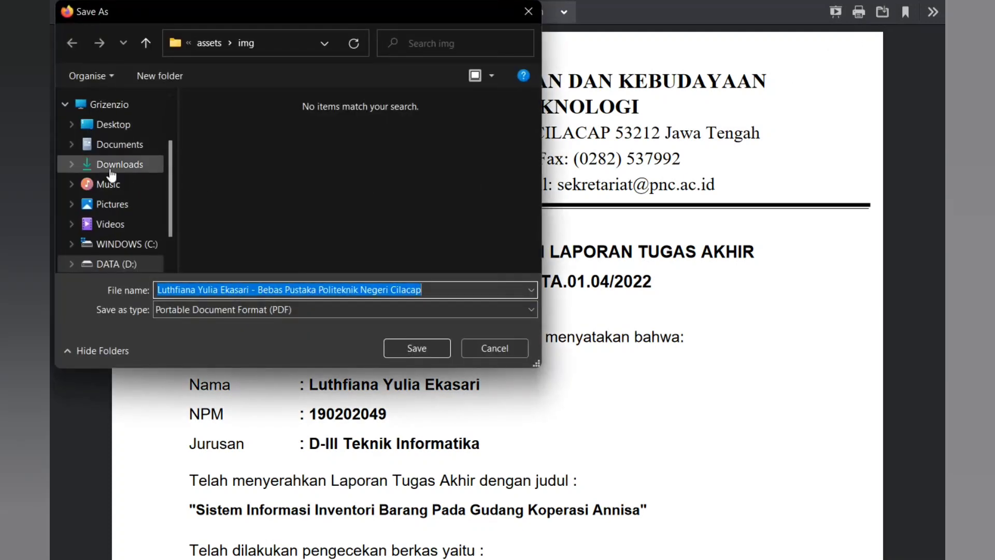
pyautogui.click(112, 148)
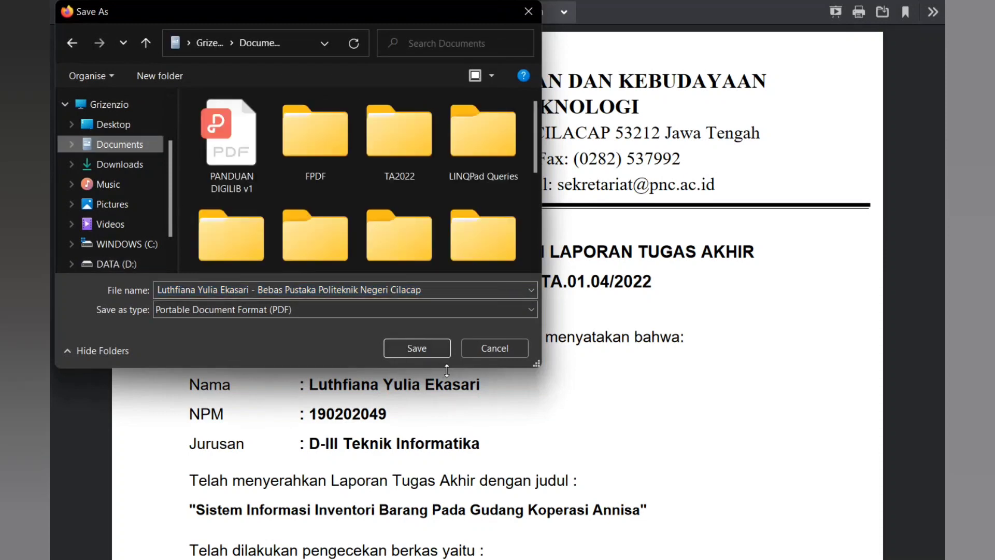
pyautogui.click(434, 355)
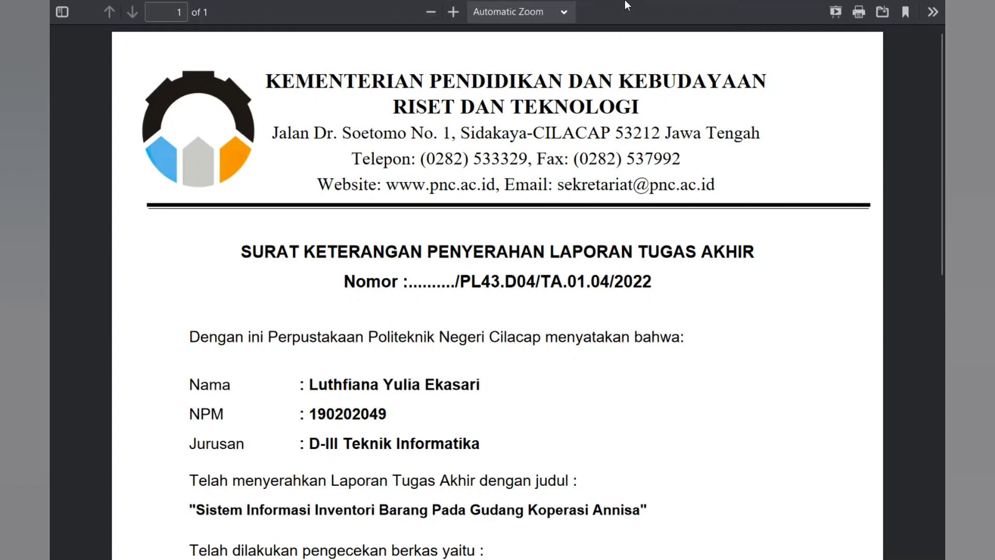
pyautogui.moveTo(627, 6)
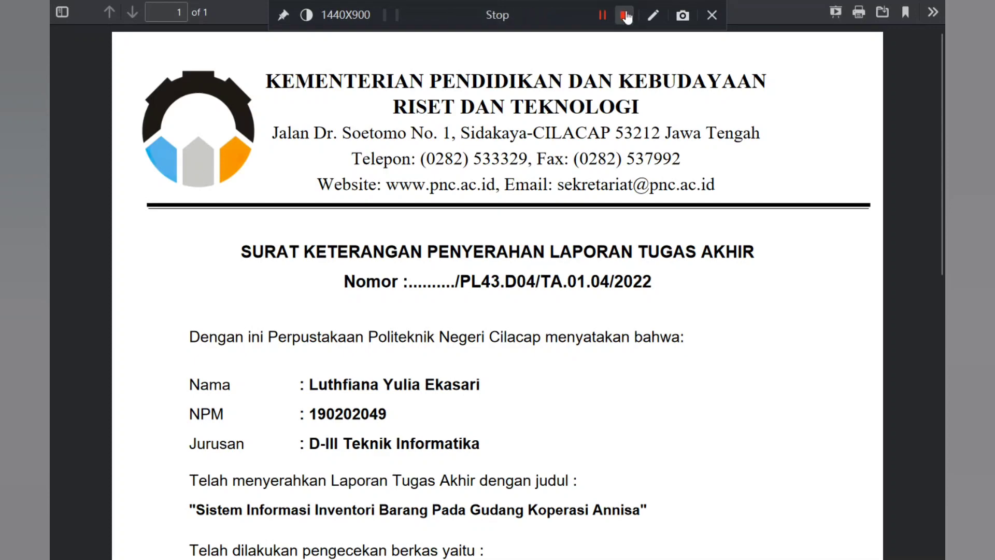